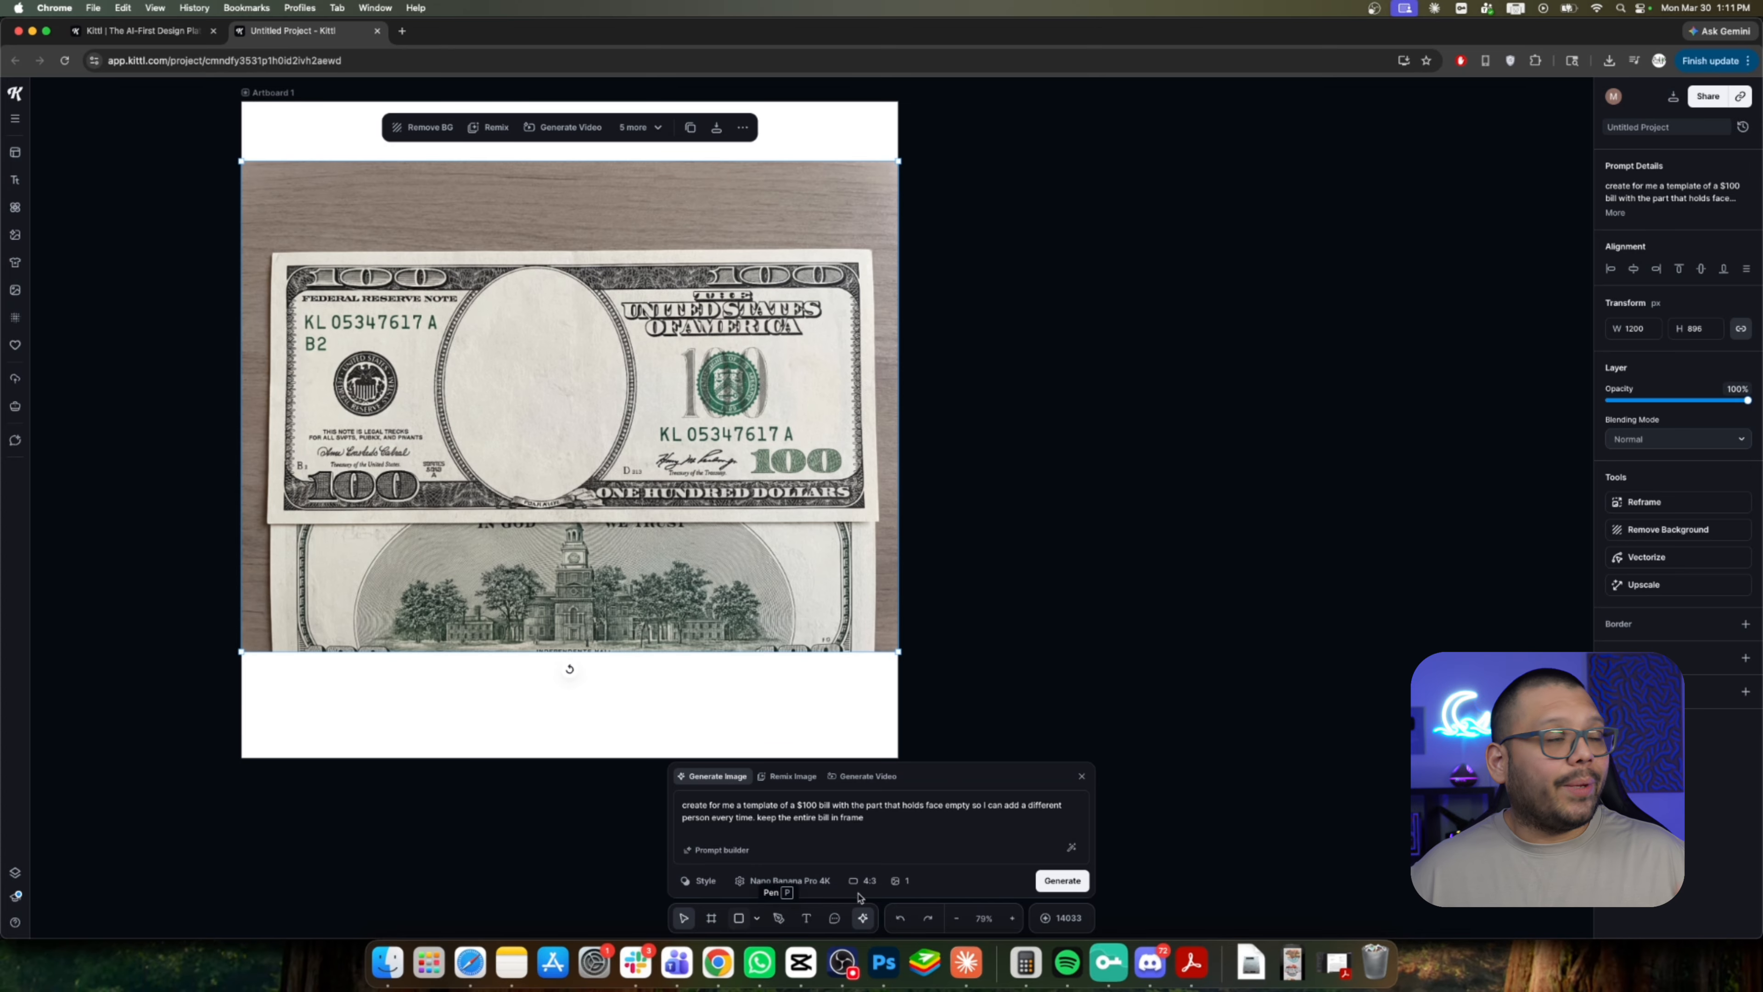
Remove the background from the $100 bill image.
click(1658, 531)
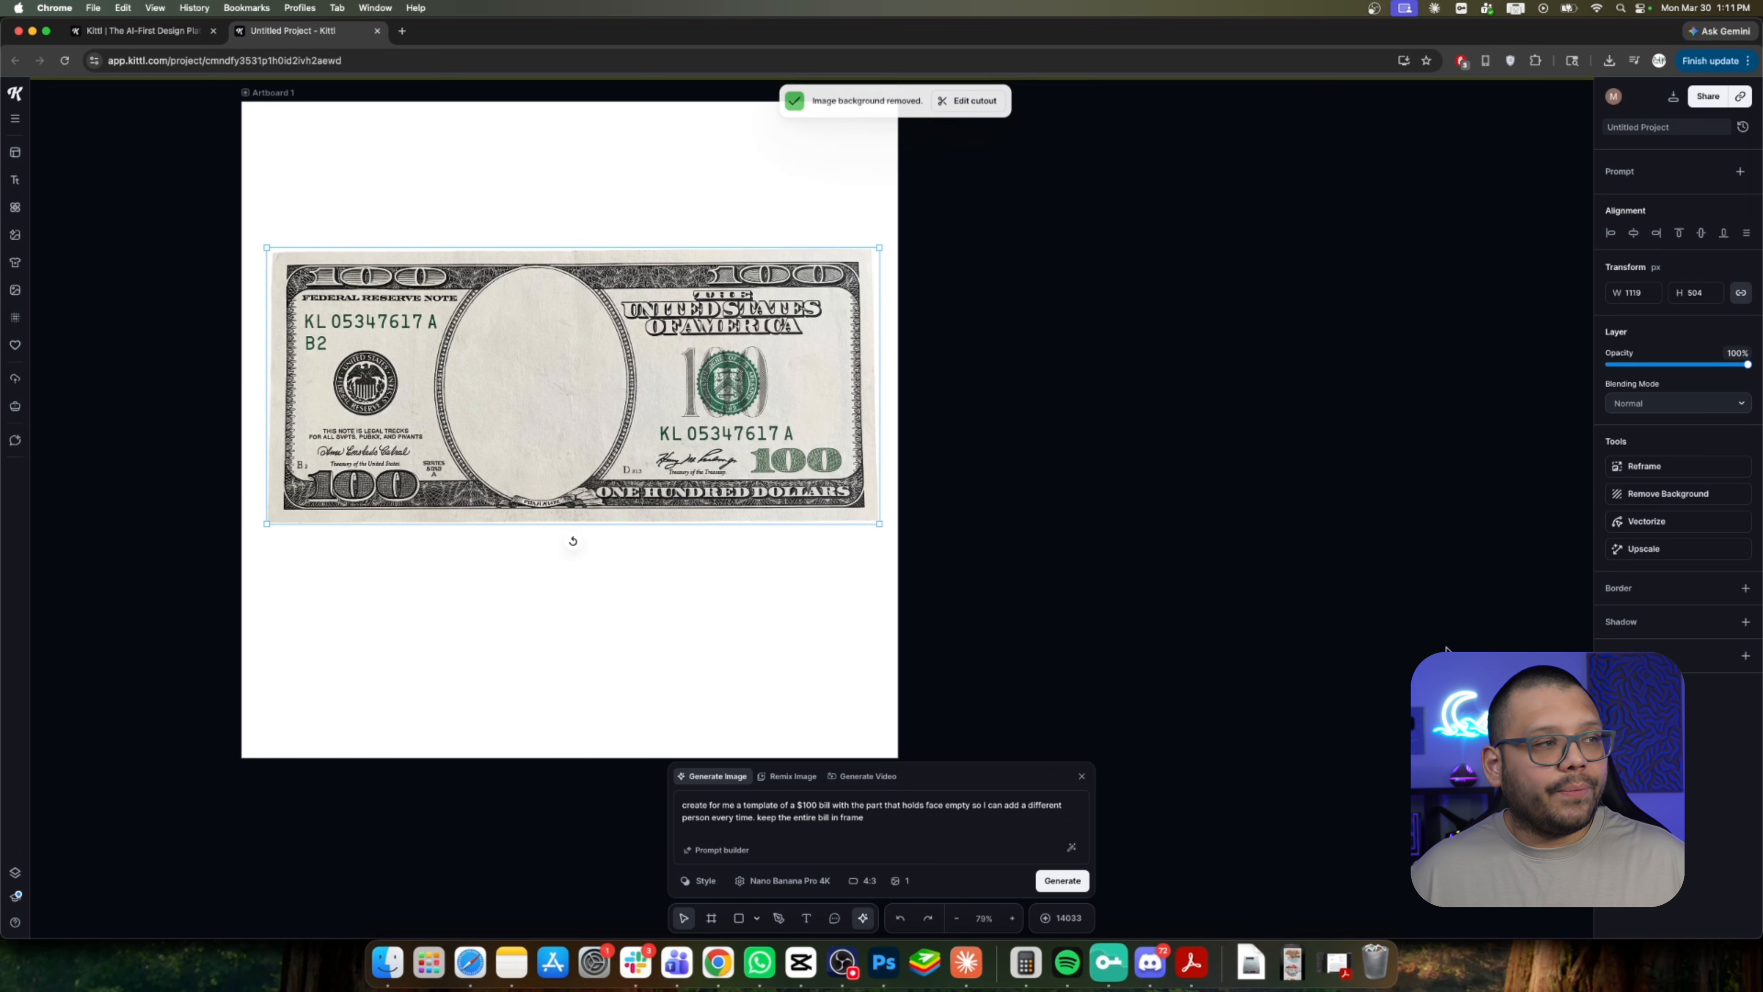
click(1338, 504)
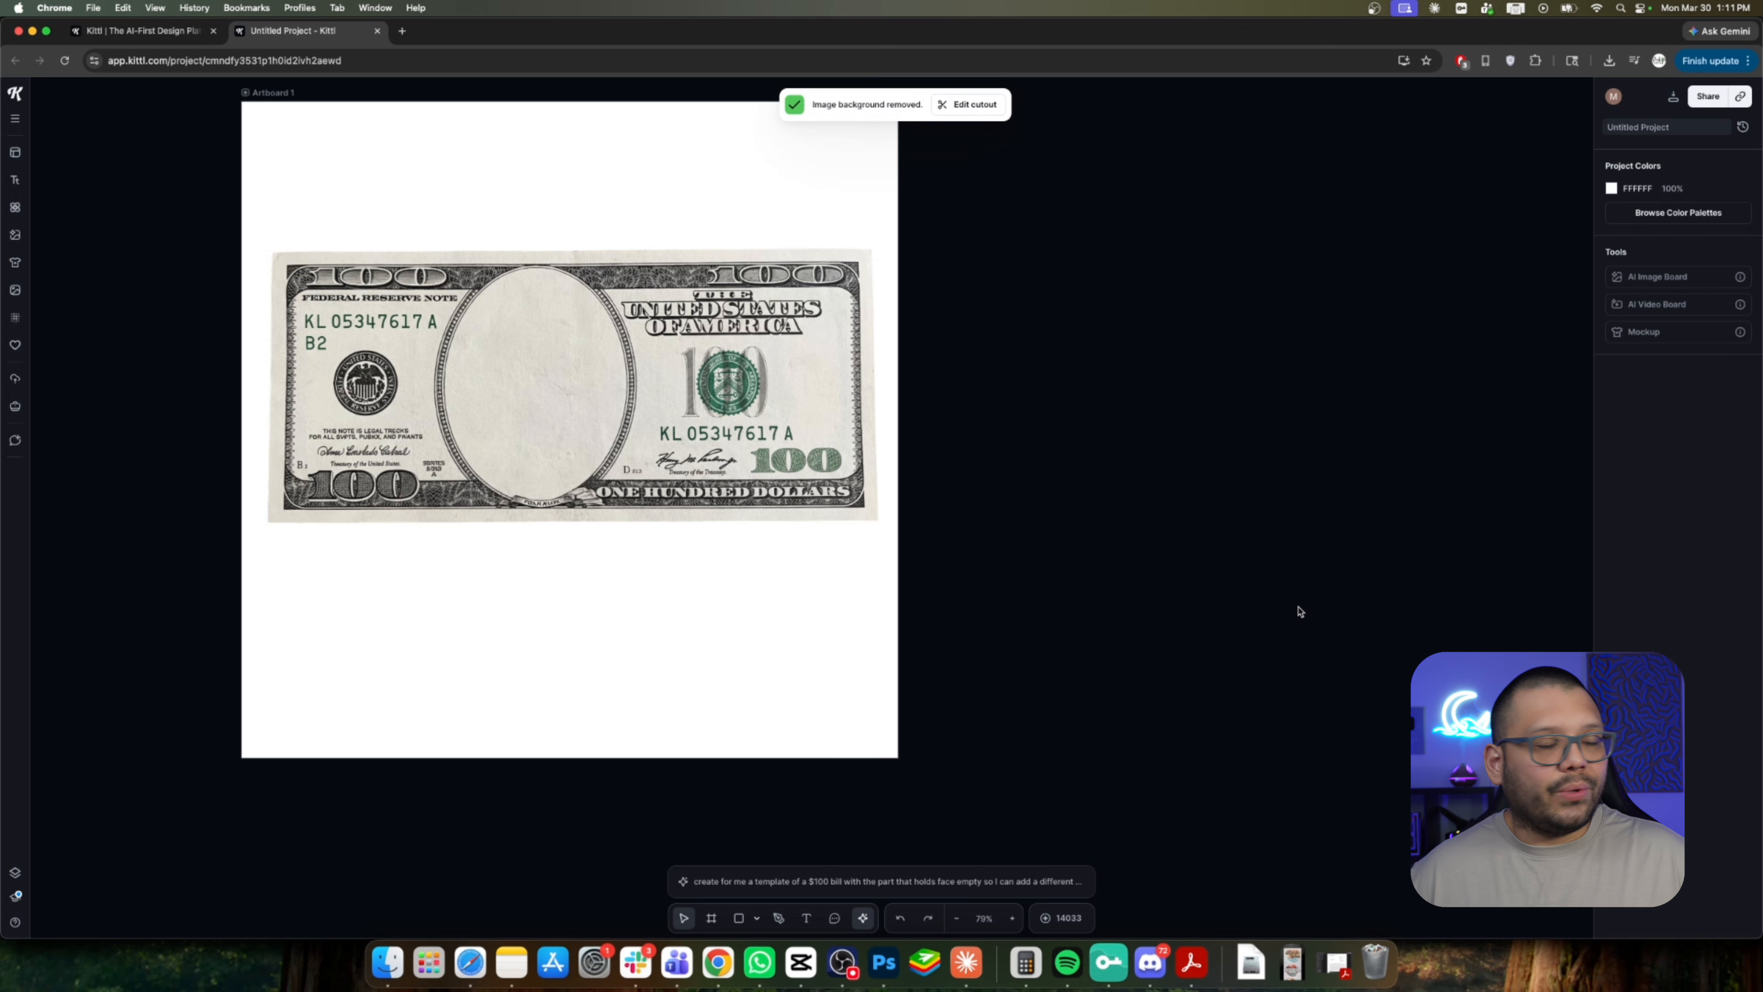
Set Artboard 1's background opacity to 0% so the artboard becomes transparent.
scroll(1300, 611, left, 5)
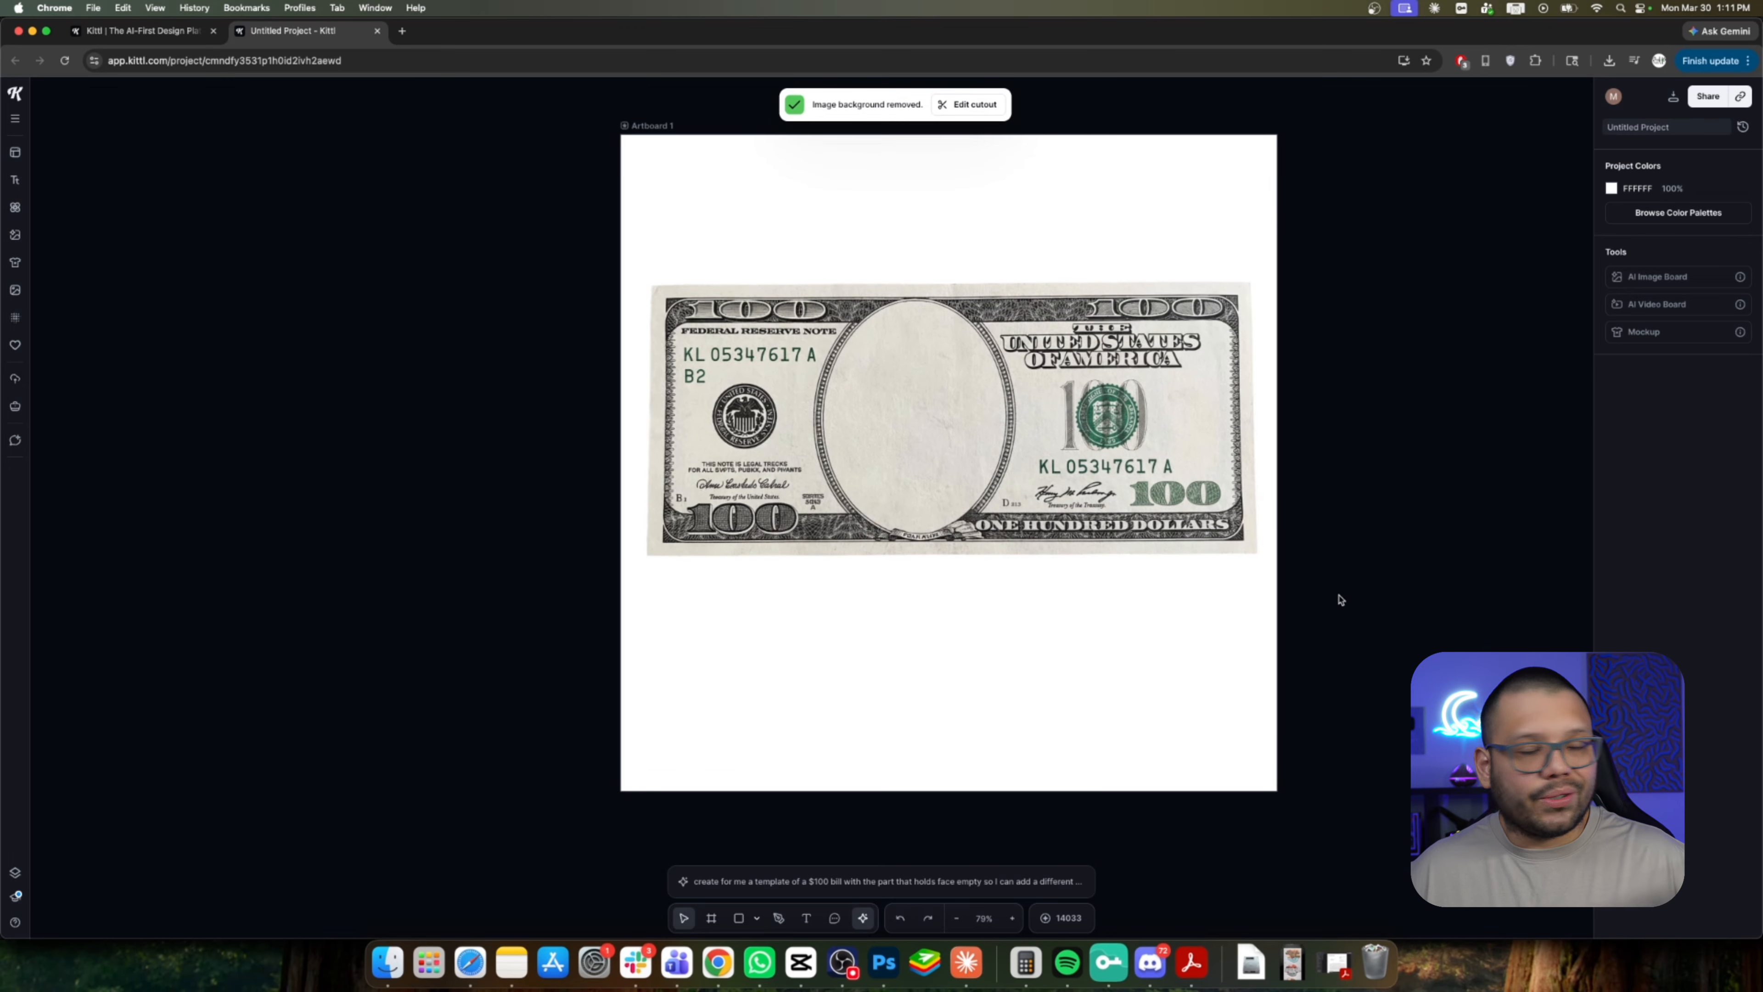
click(649, 125)
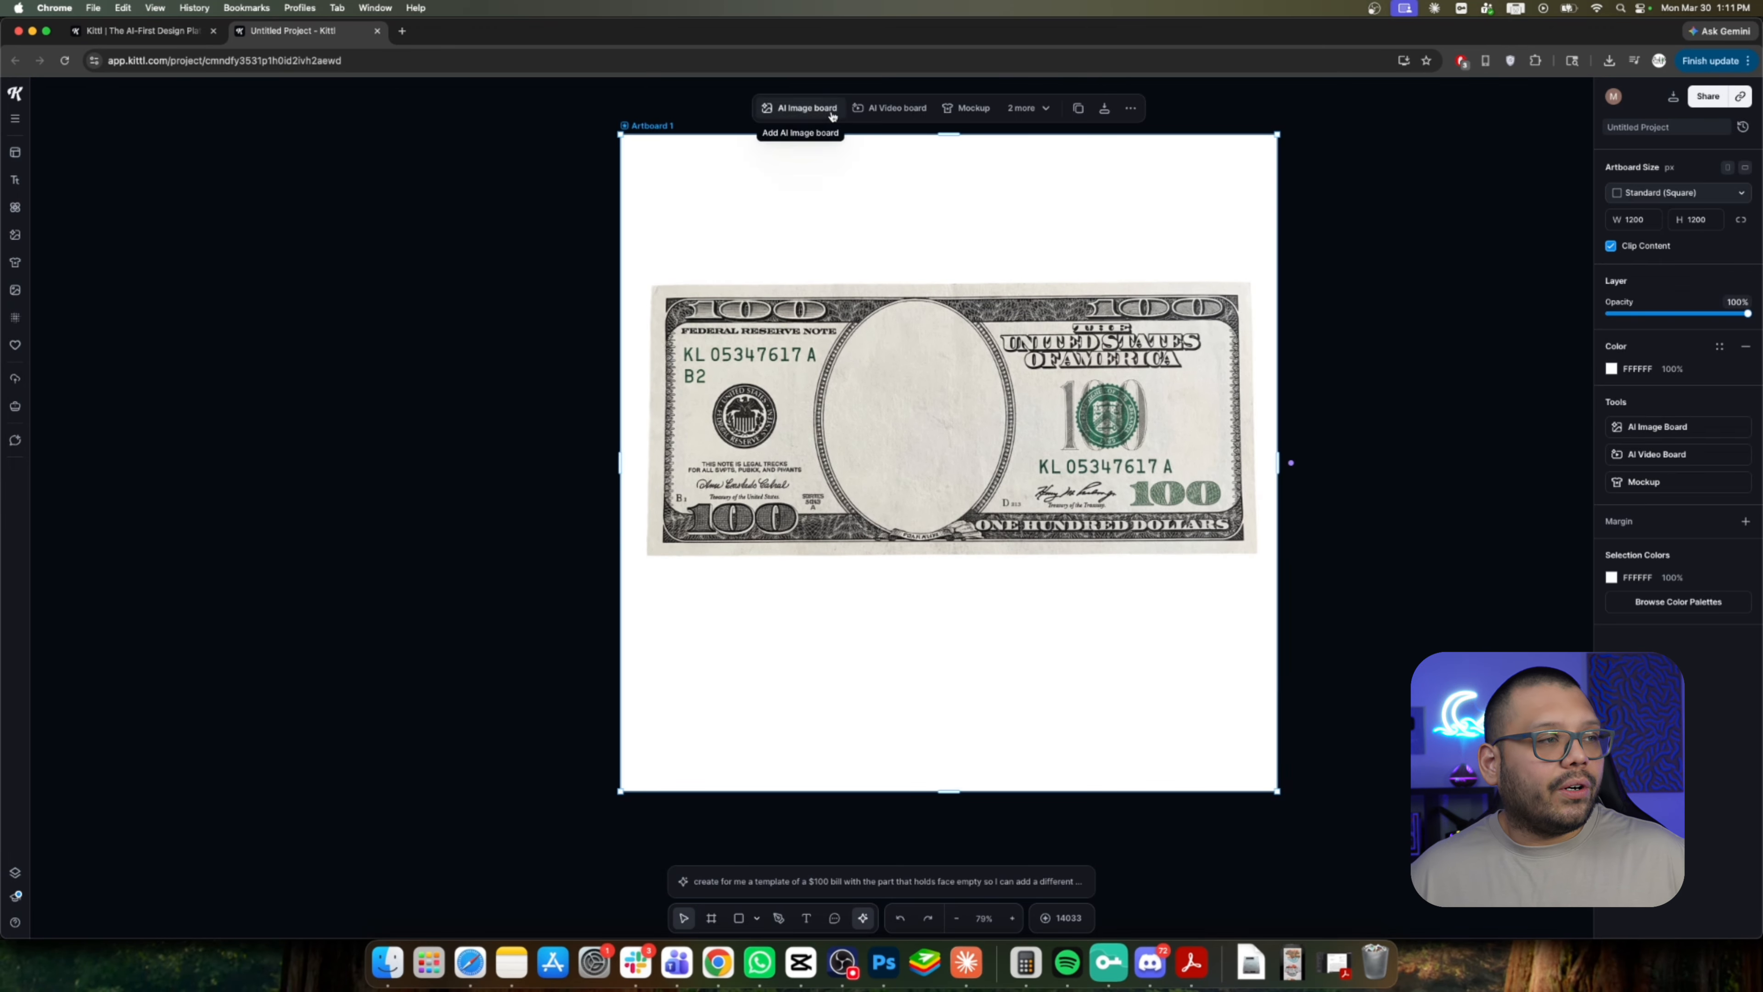
key(Escape)
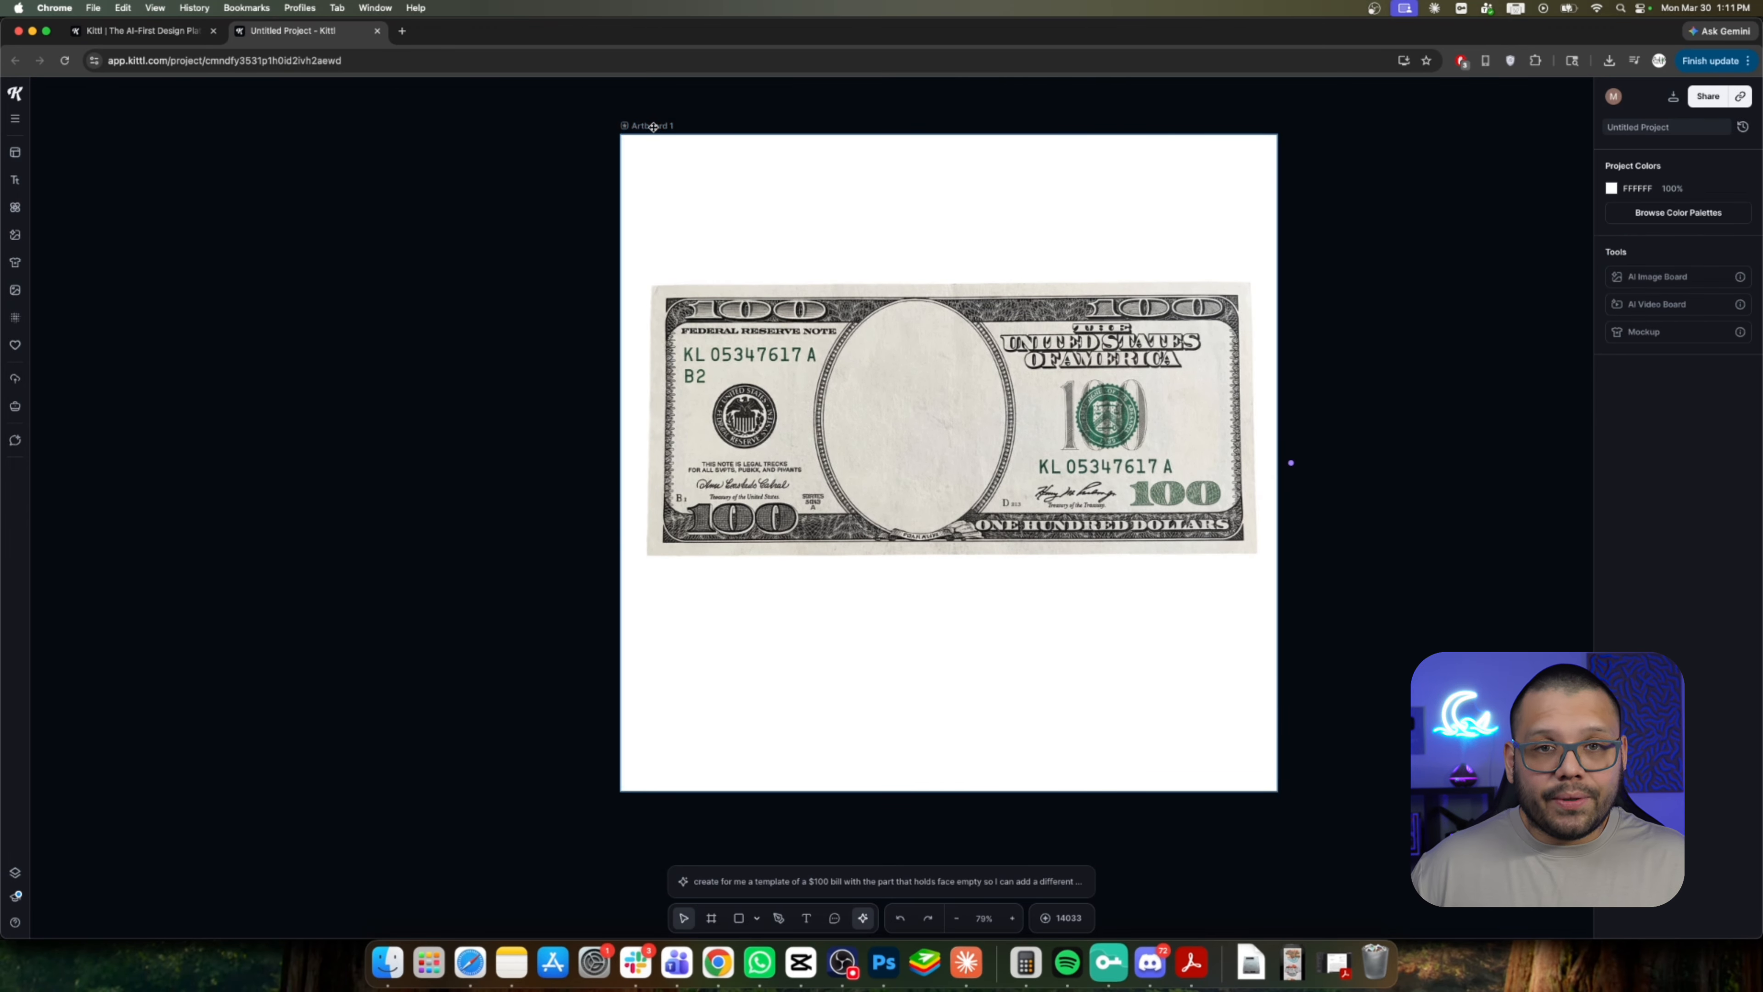
click(653, 127)
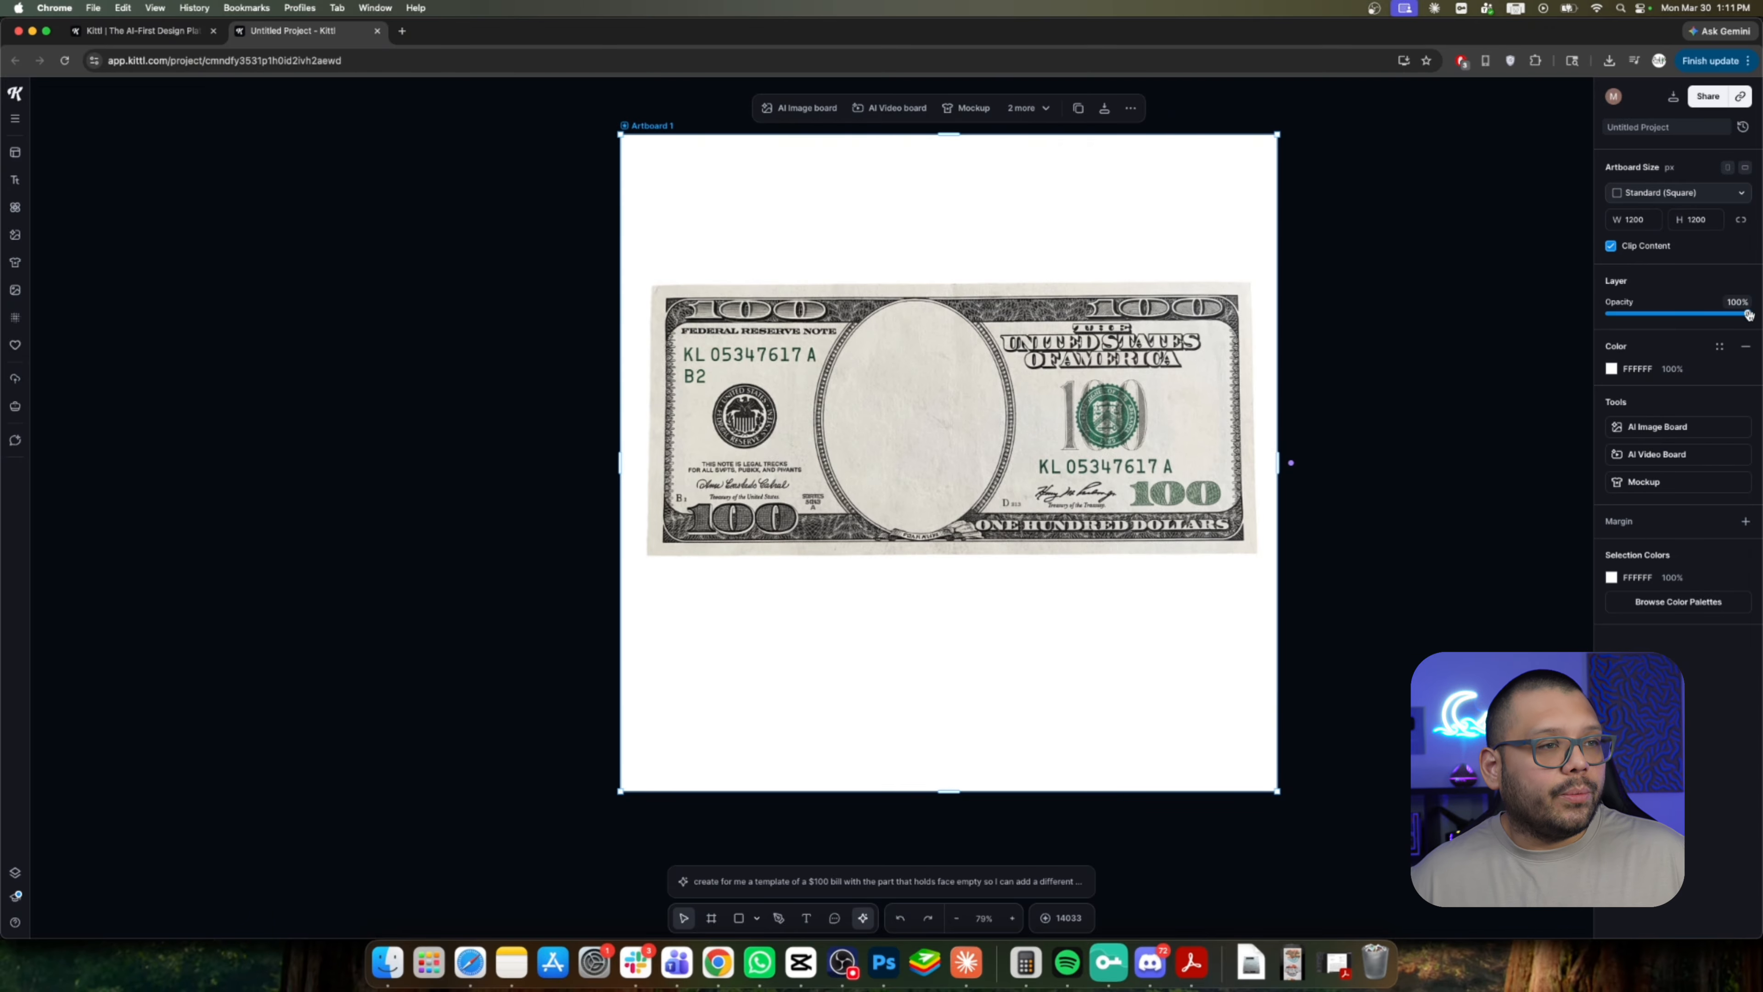
drag(1742, 314, 1508, 314)
click(1387, 462)
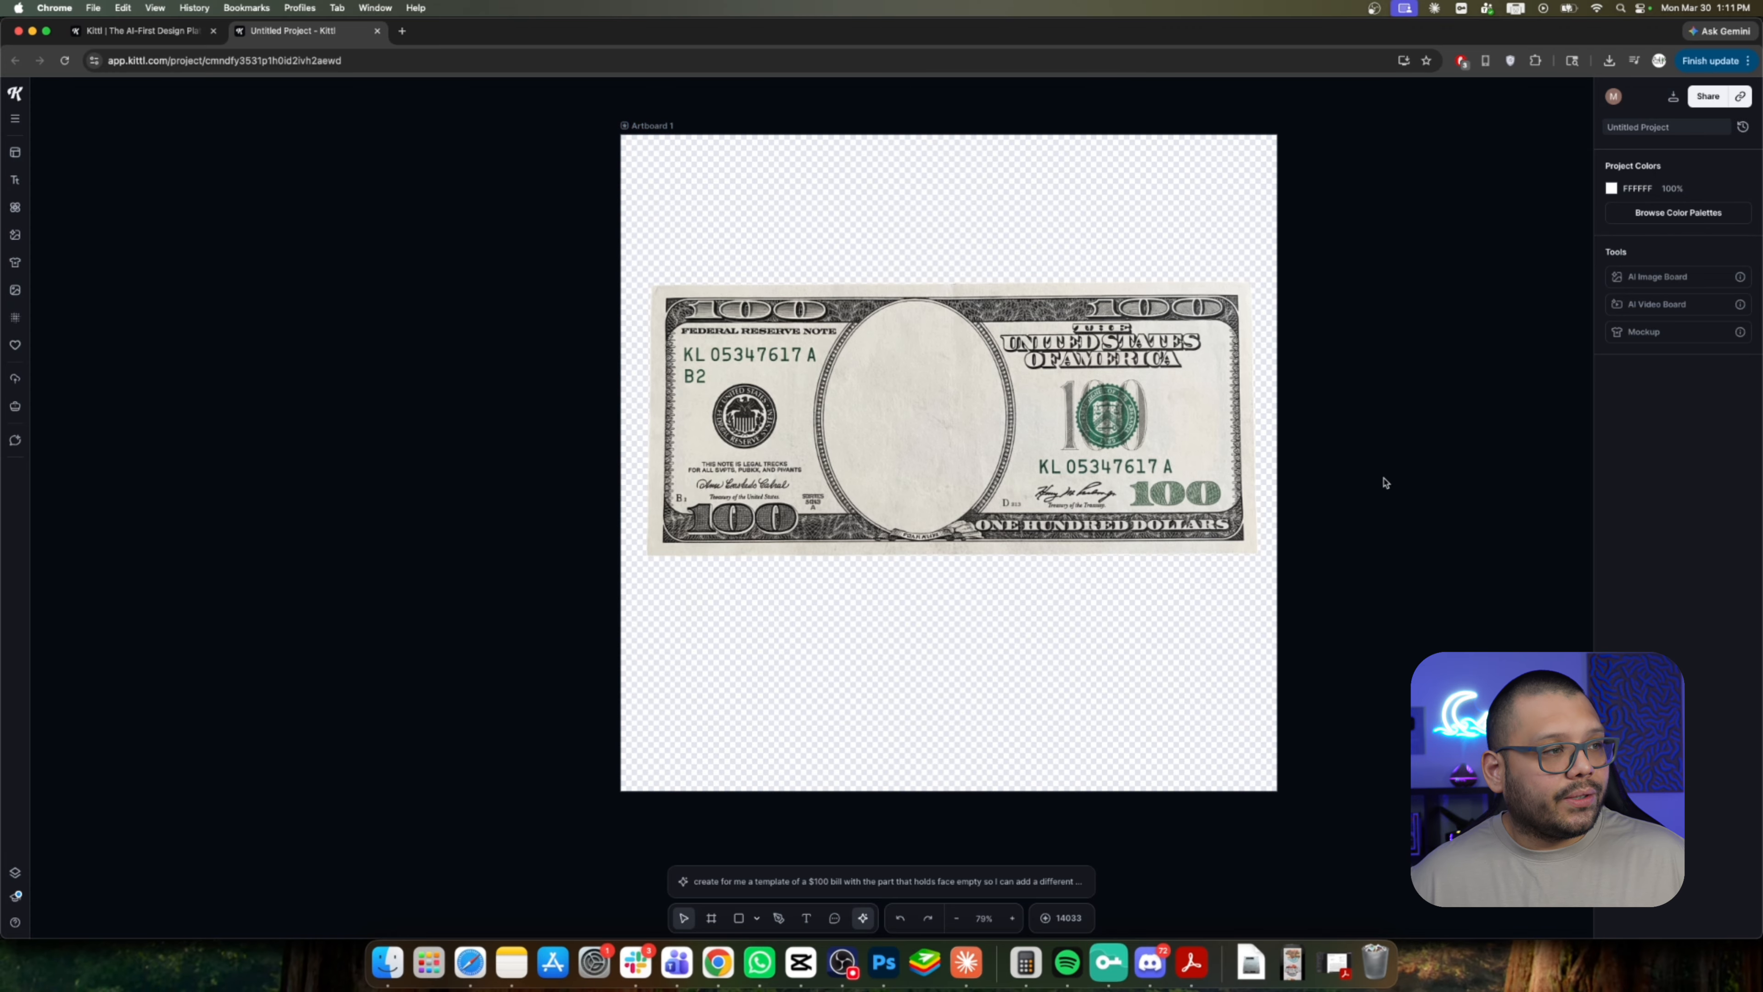
Remix the bill with the person's photo, prompting to insert the persons face into the $100 bill and put the person's name under it.
click(949, 548)
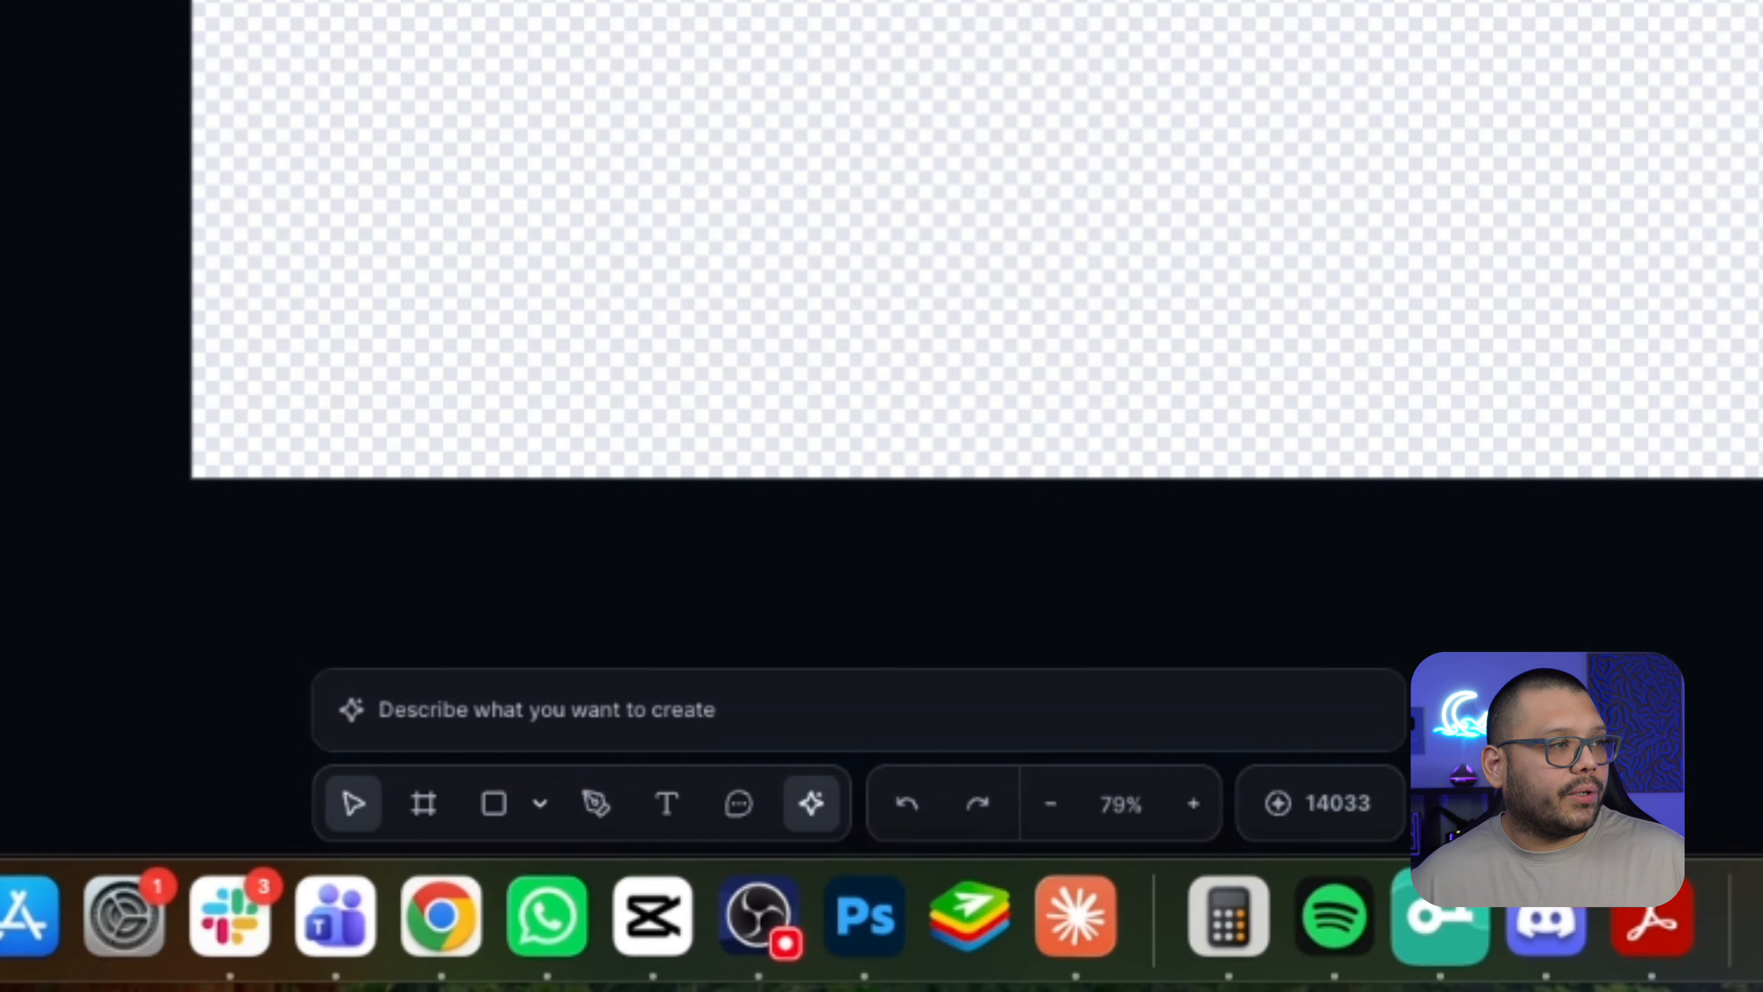
drag(622, 568, 197, 500)
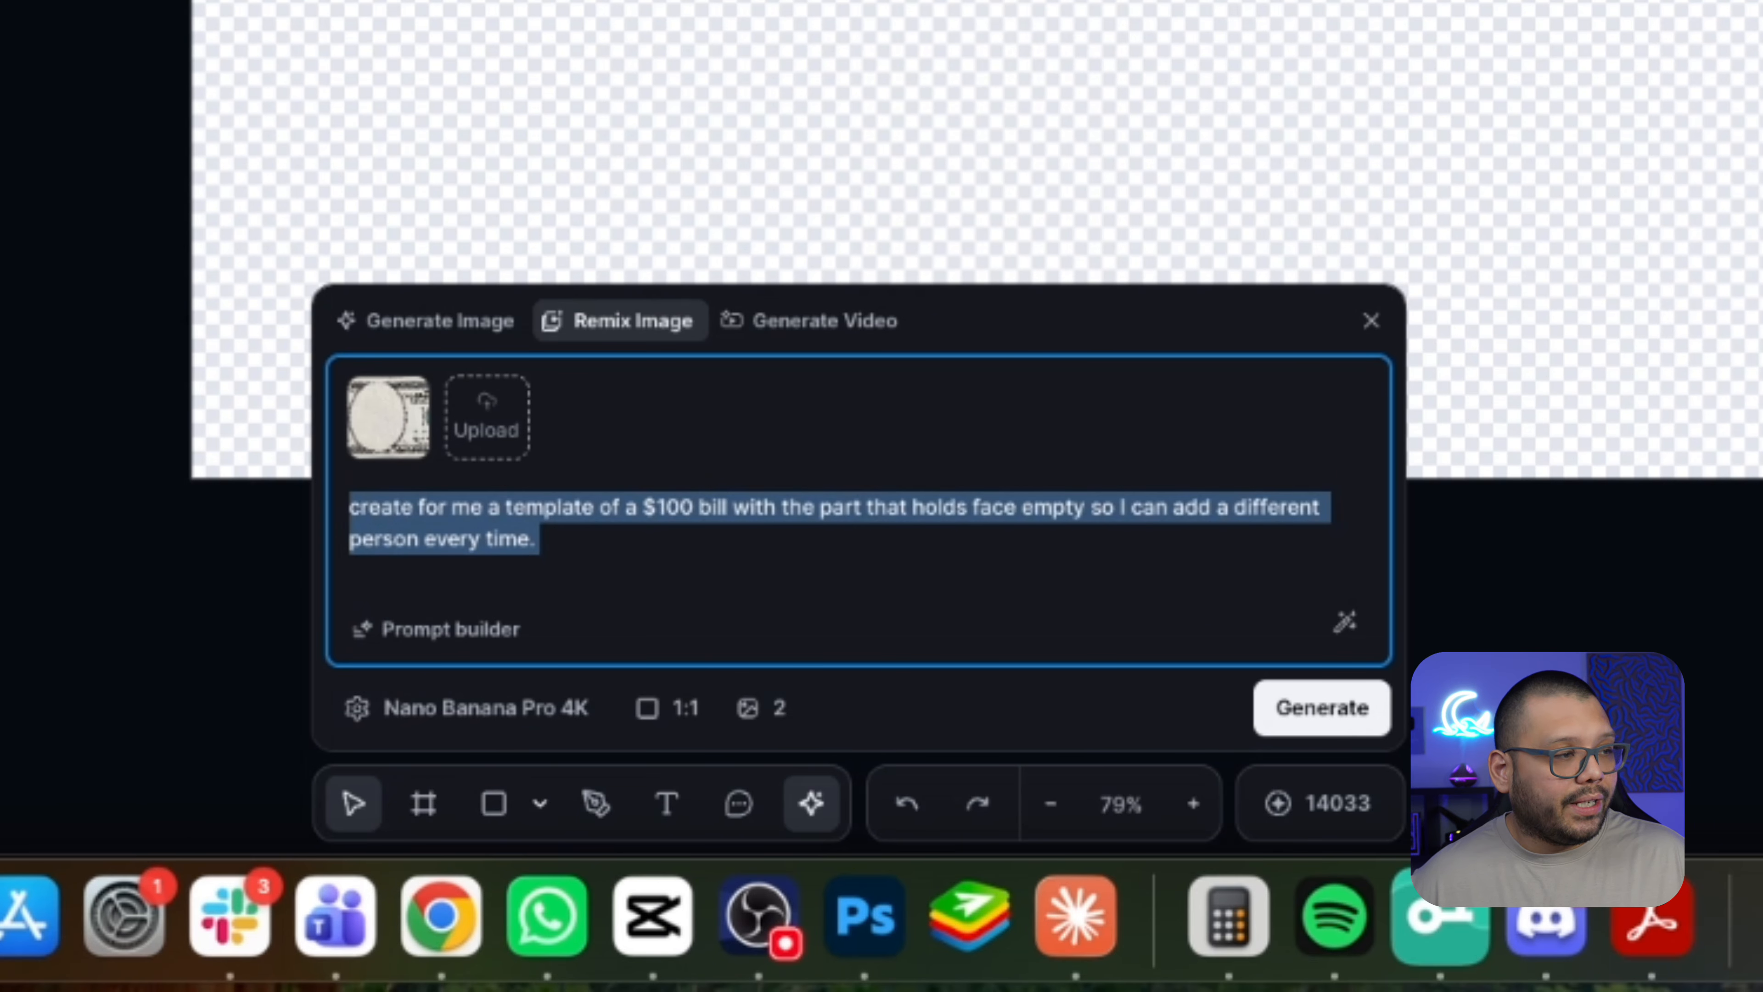
text(Insert this)
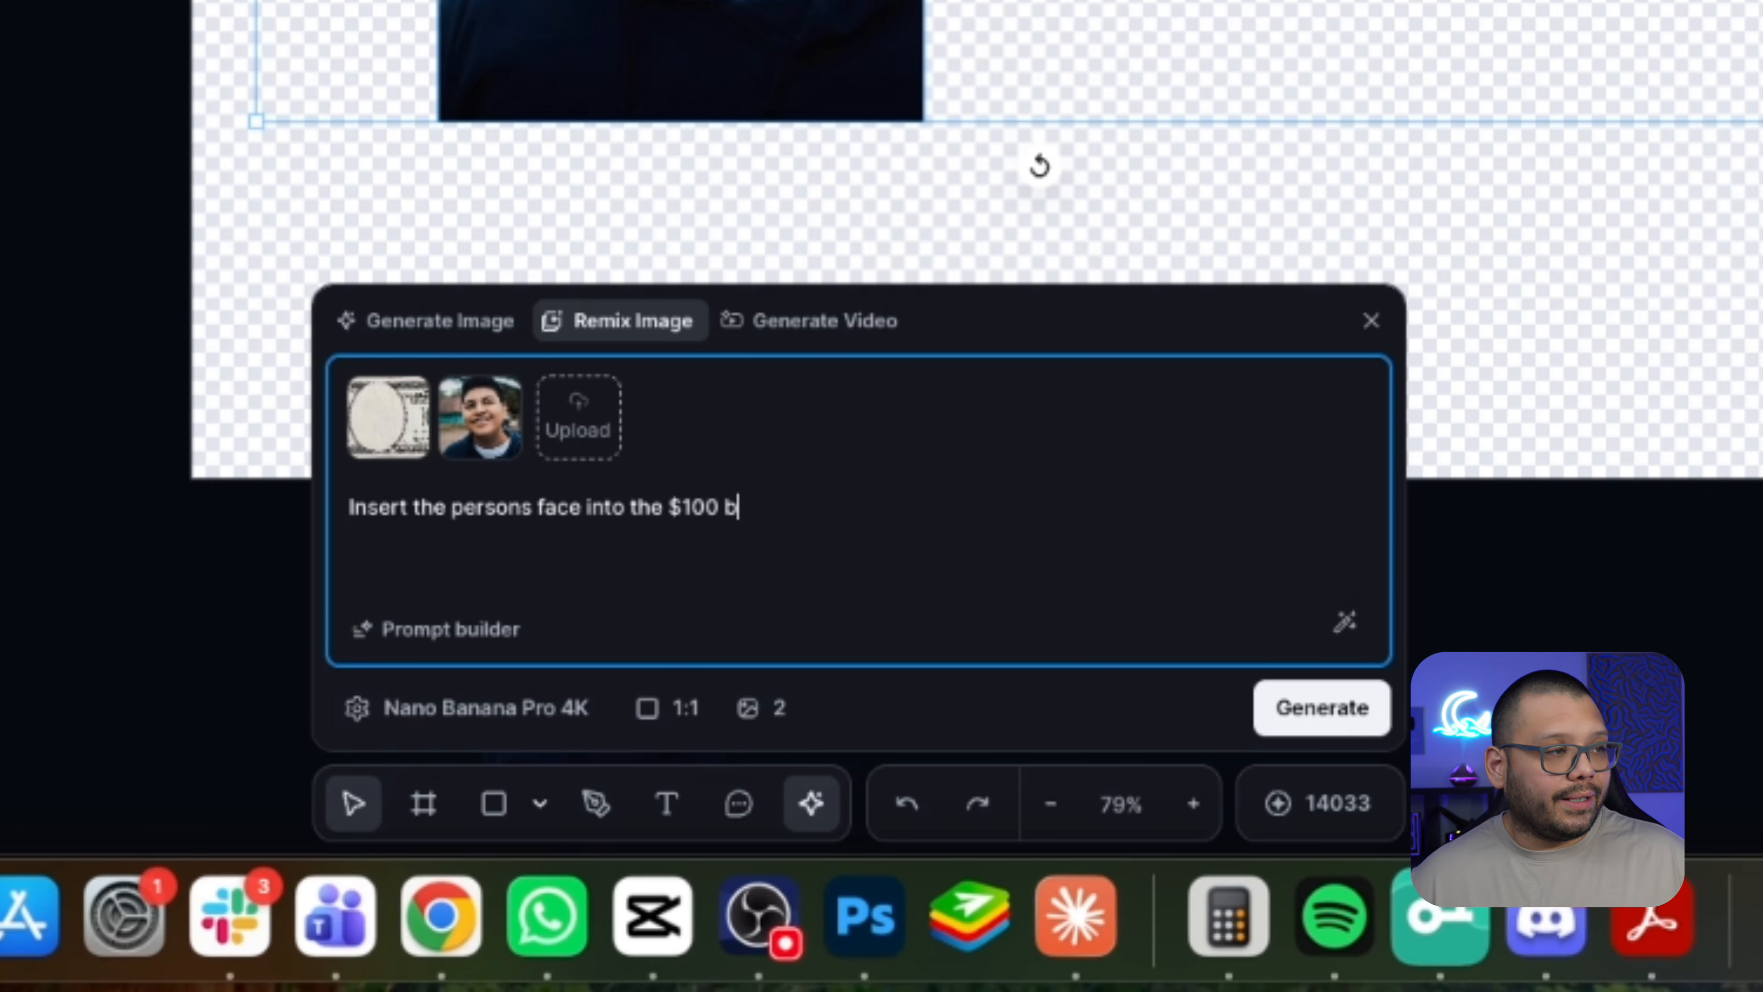
text(00 bill. Chang)
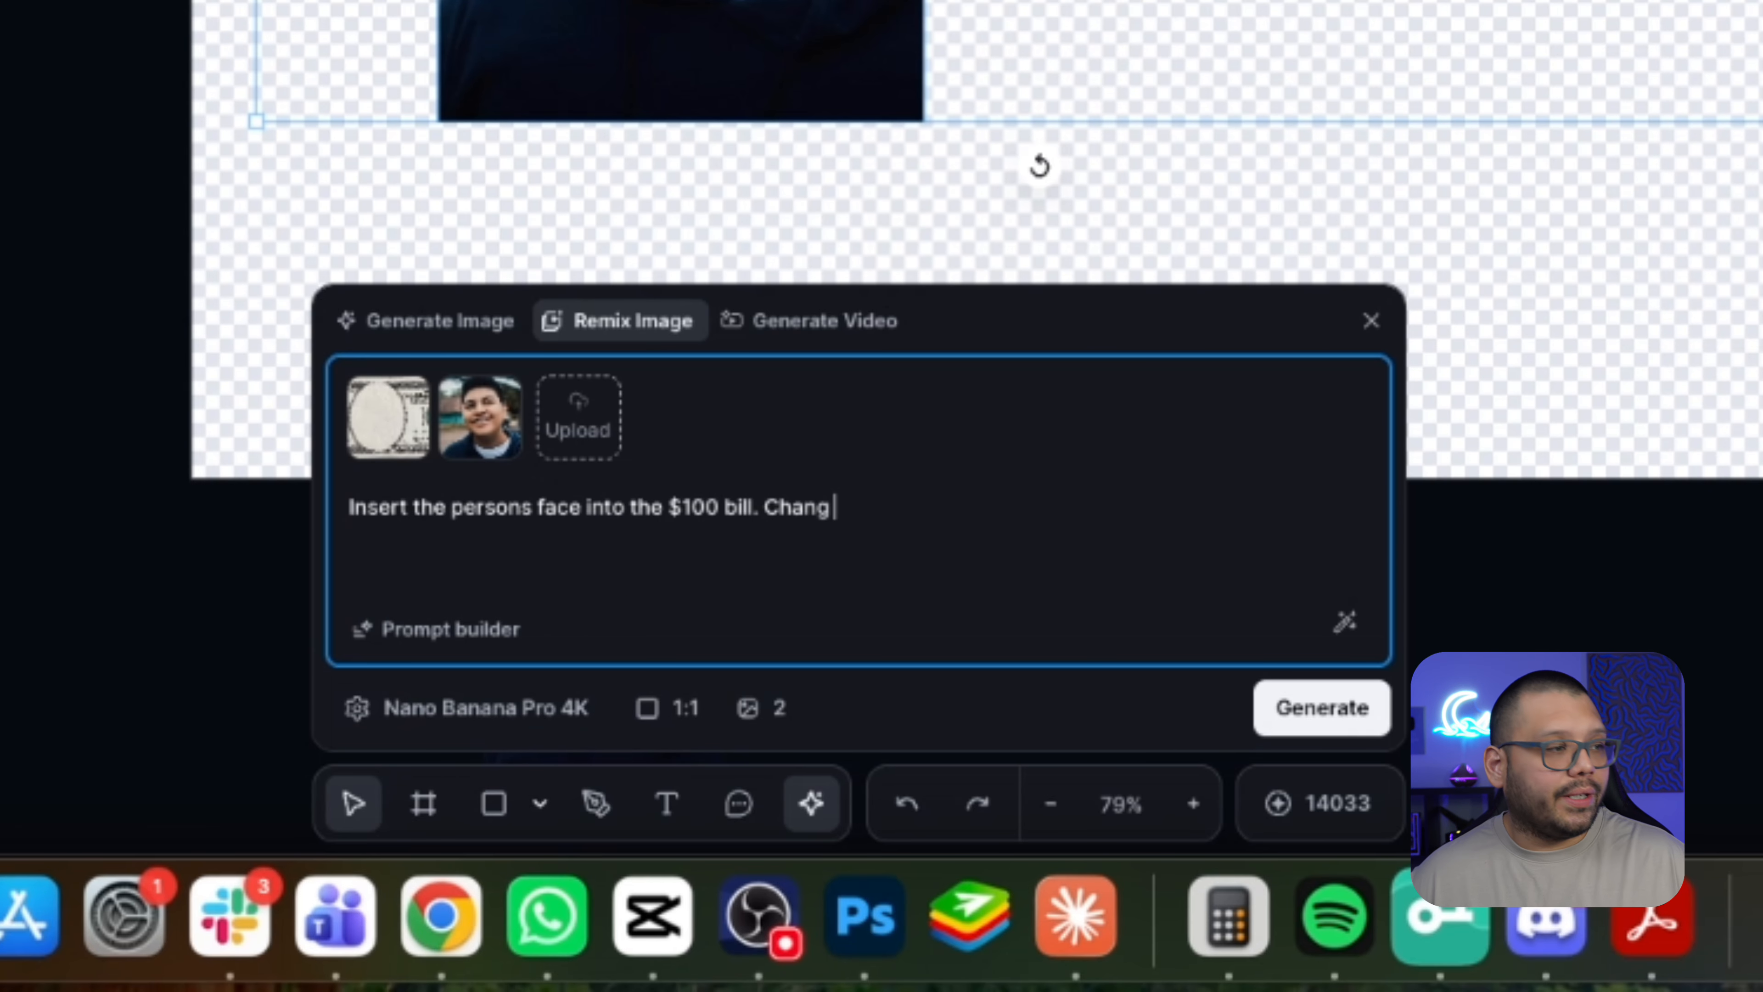
text(e the name under it to "J)
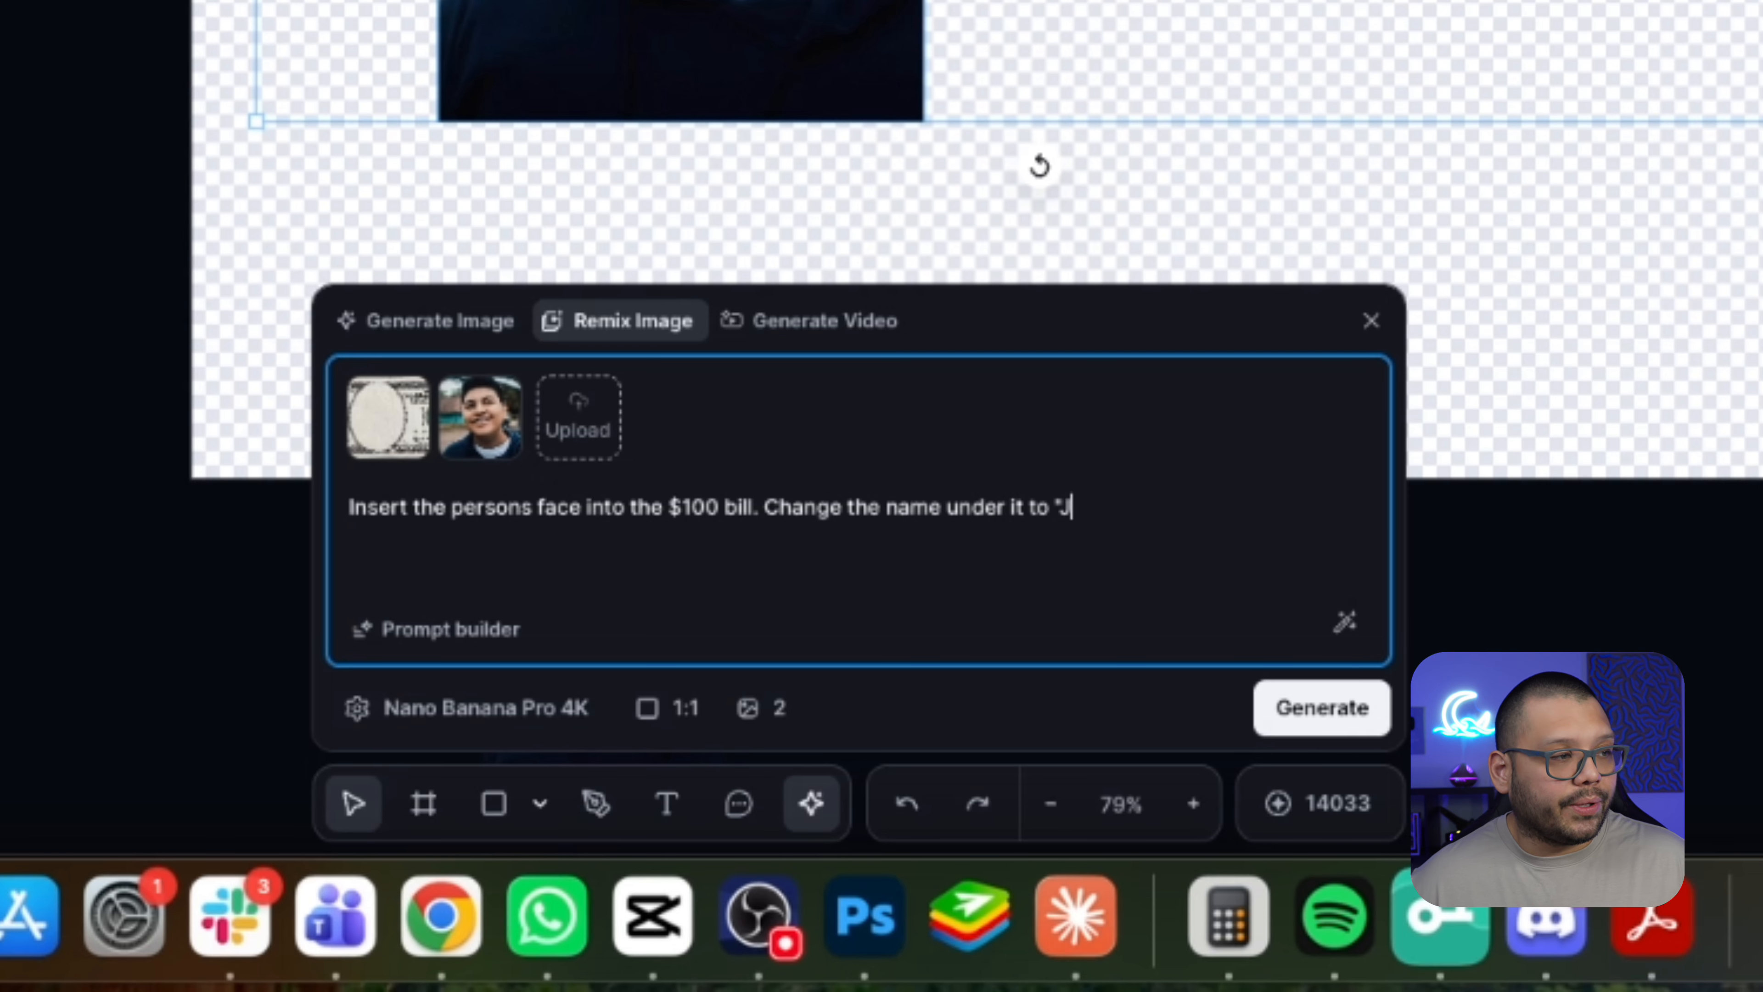
text(ohnathan)
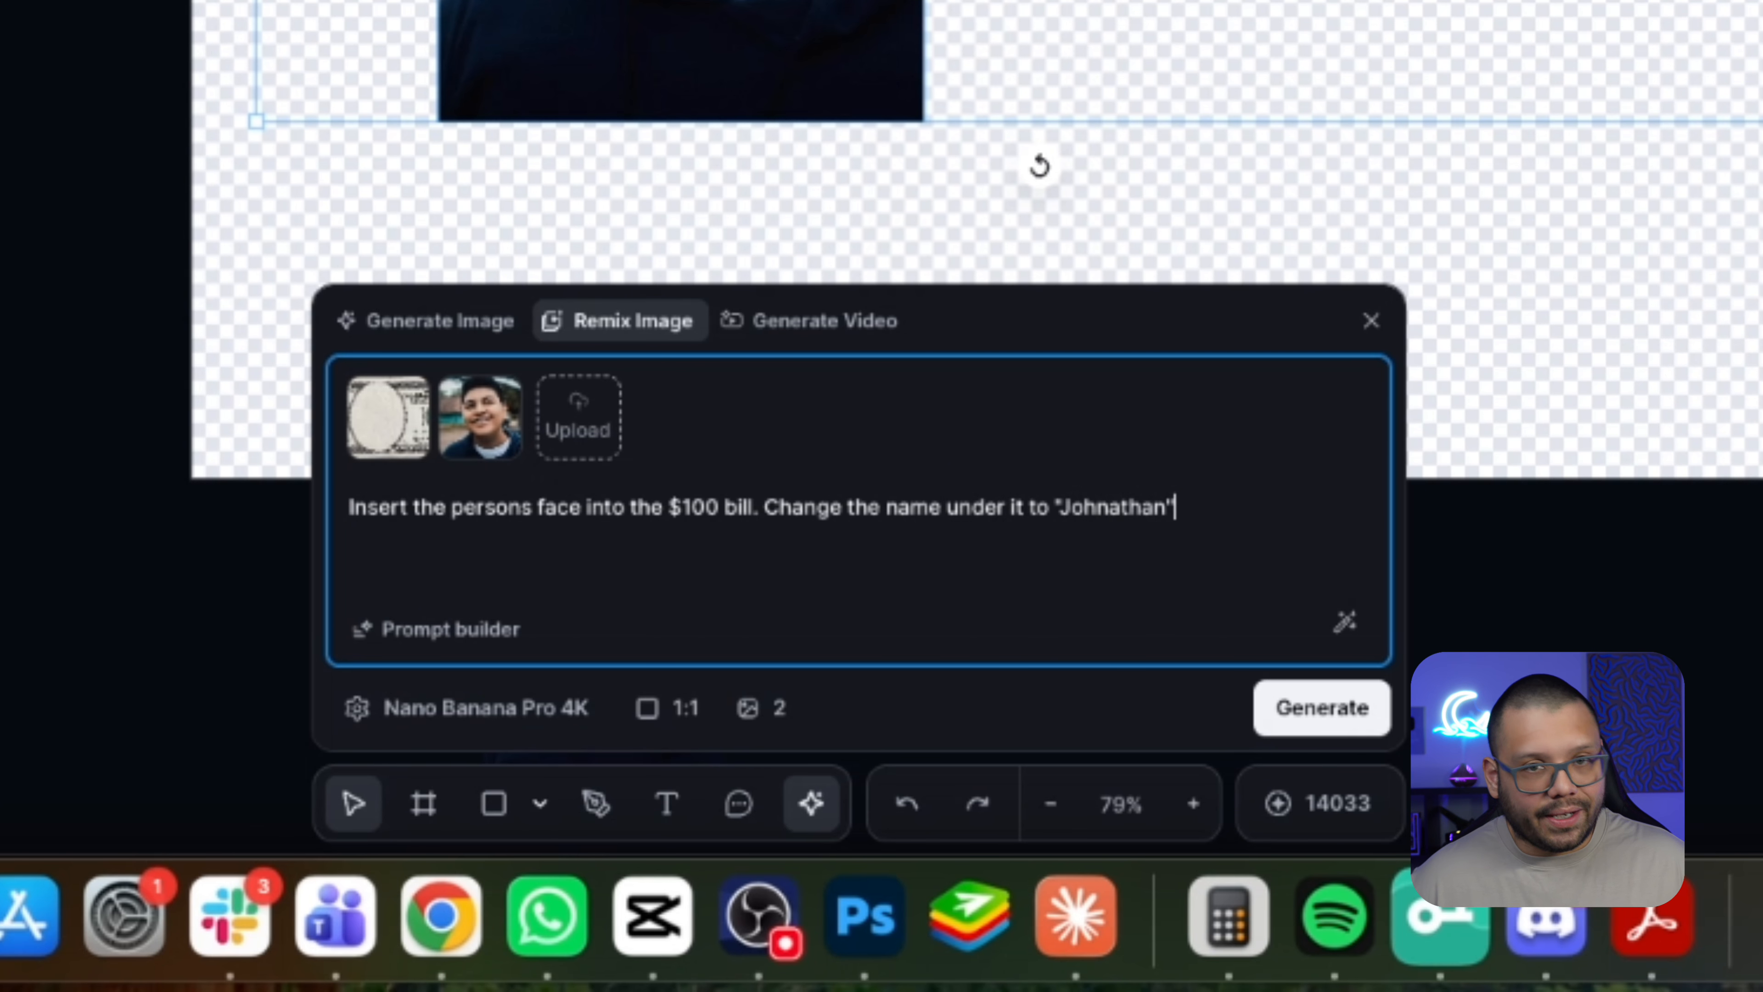
Crop the generated image so only the top bill remains.
click(1179, 42)
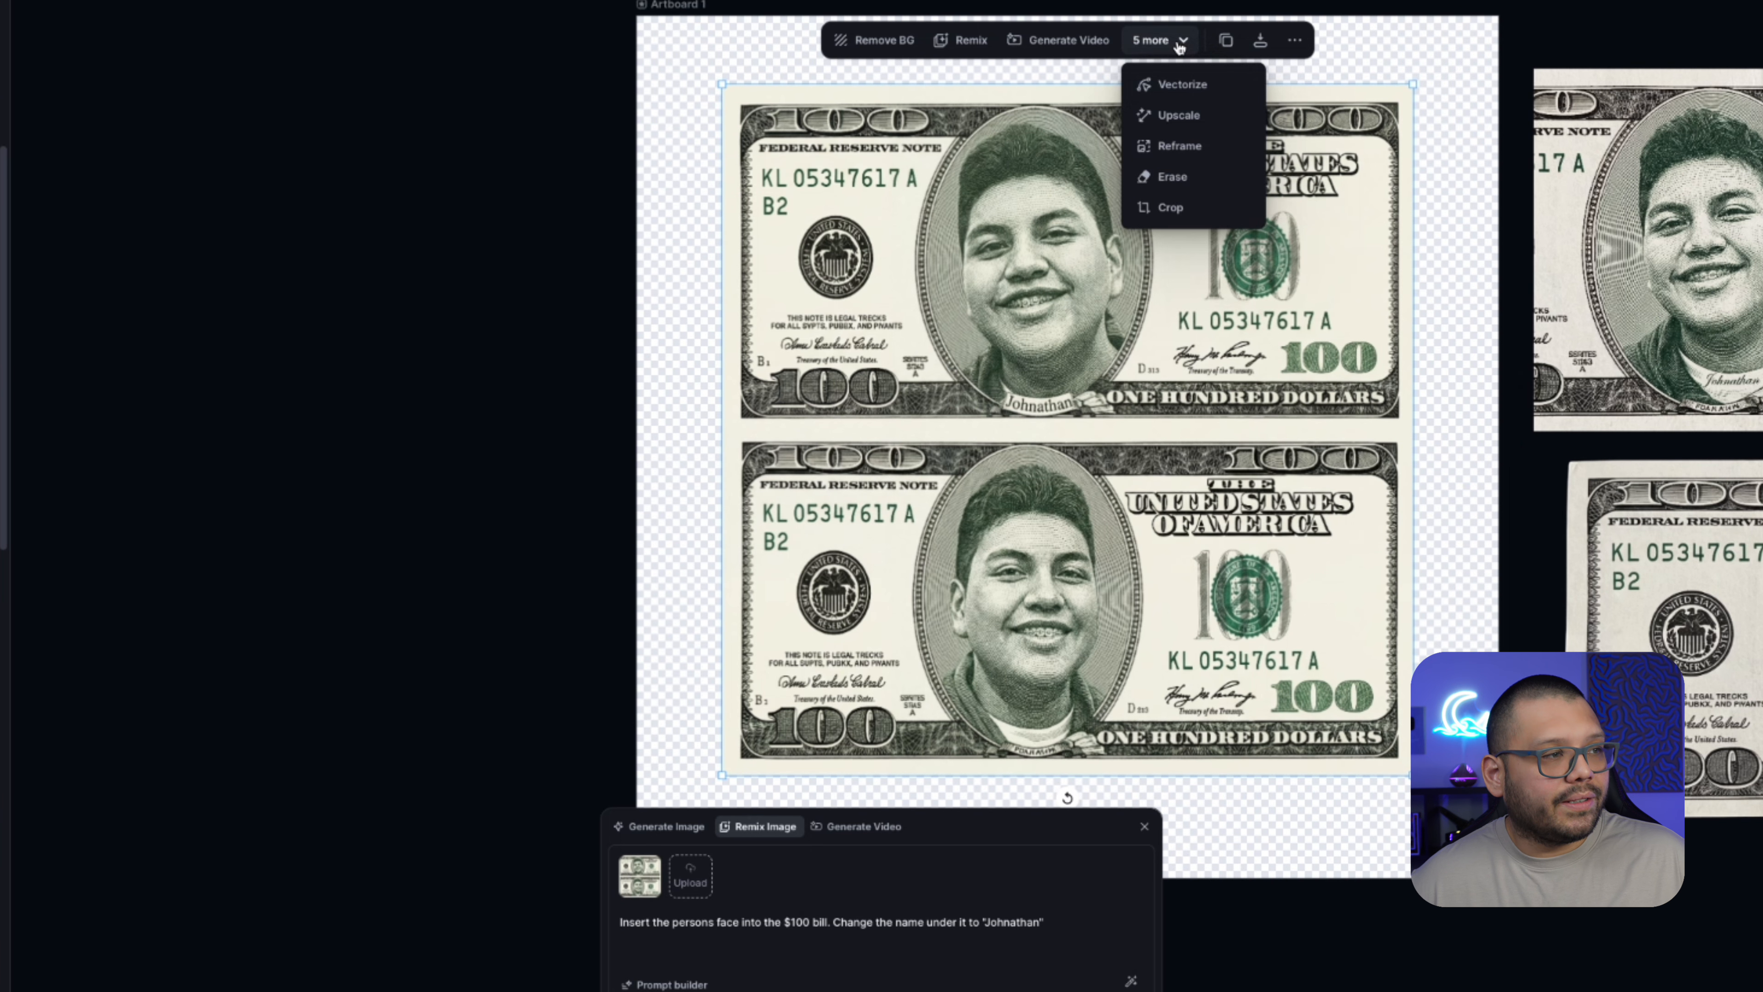
click(1172, 208)
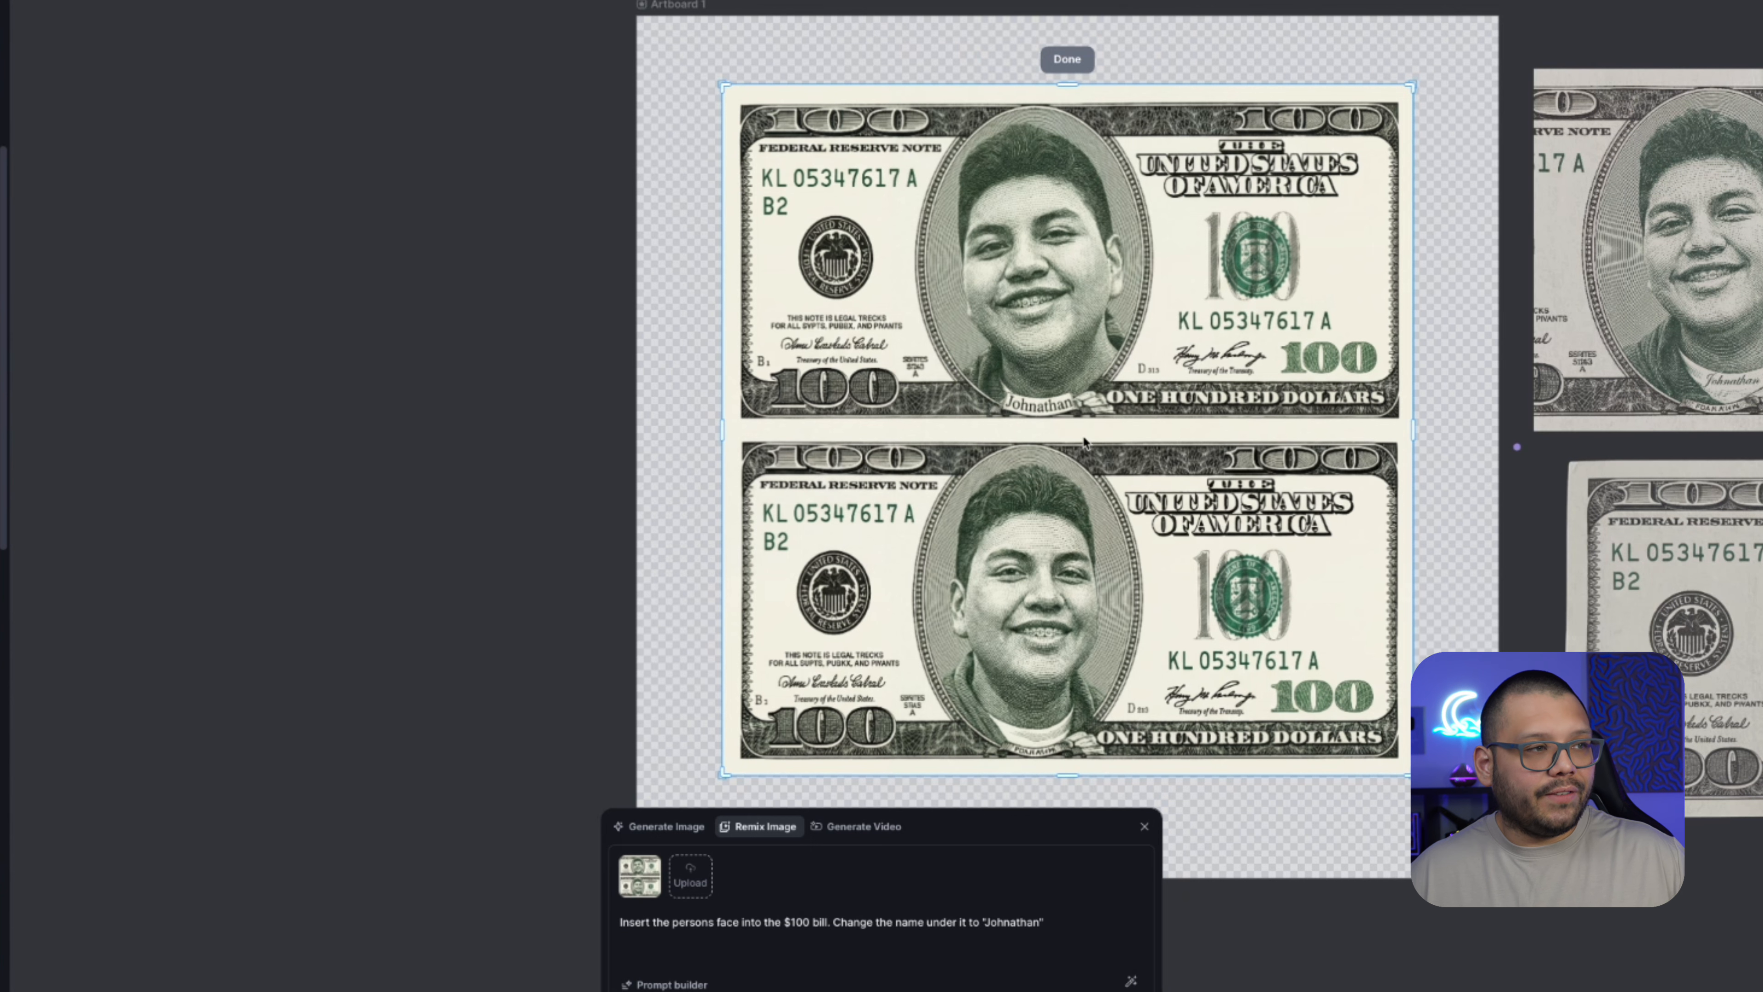
drag(1068, 778, 1093, 432)
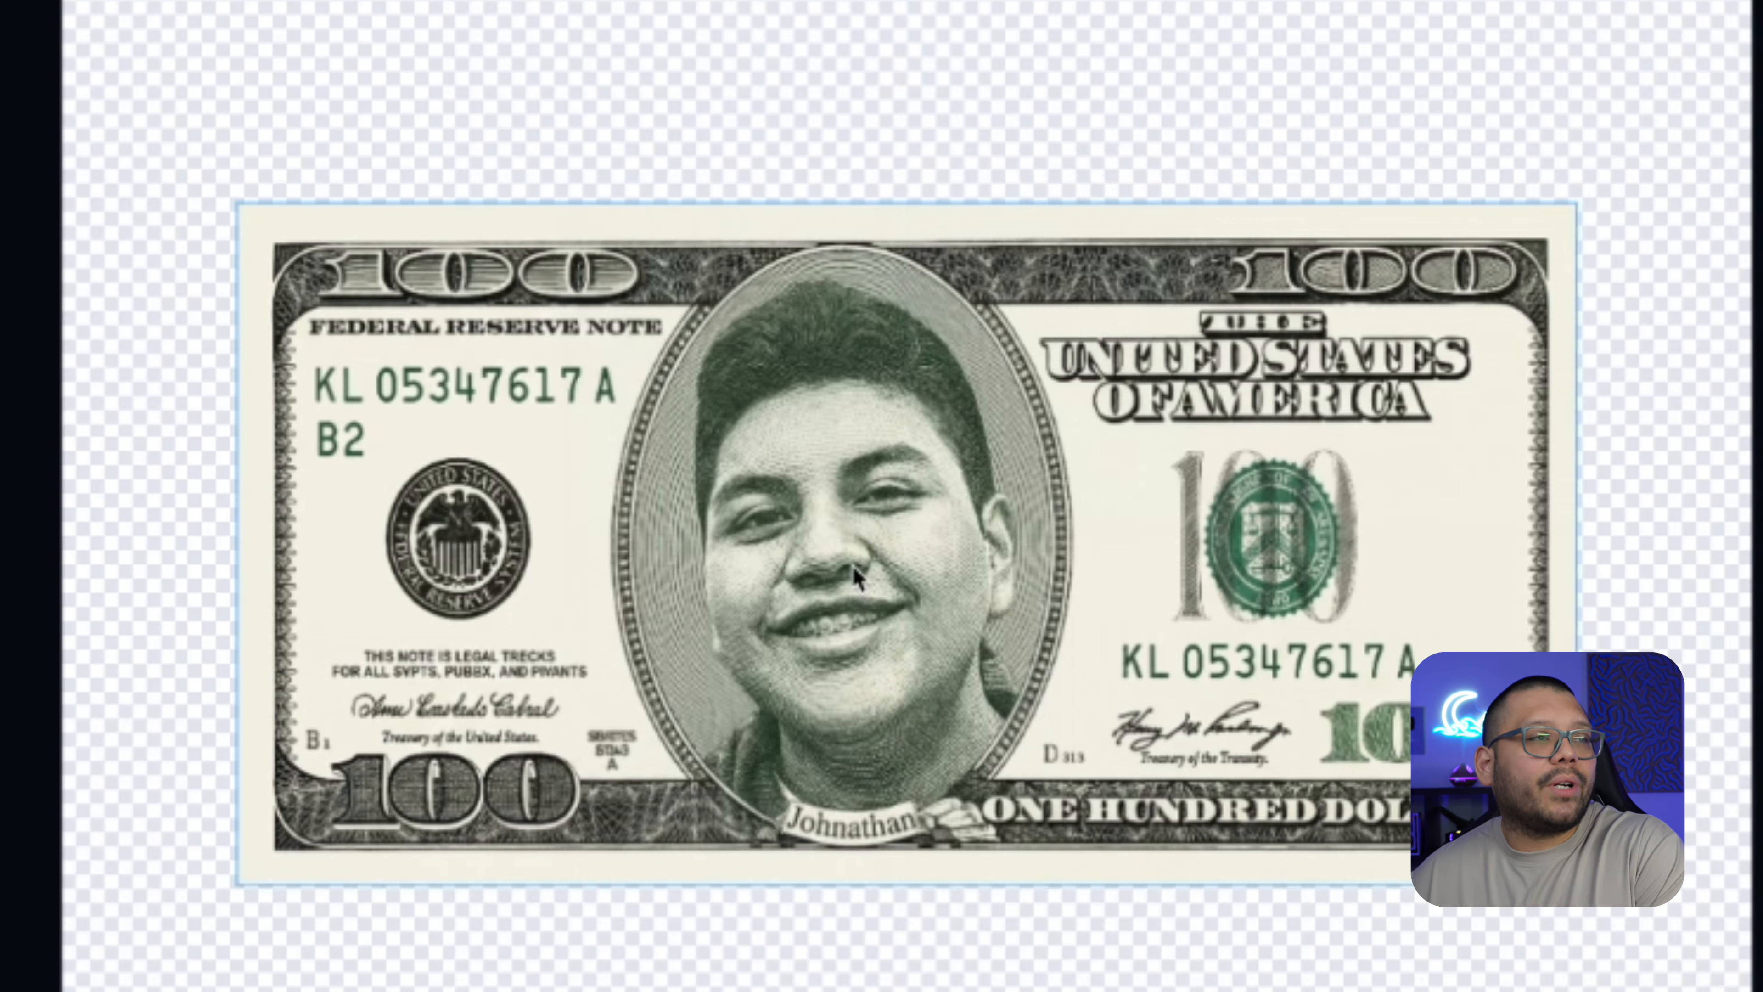
click(879, 571)
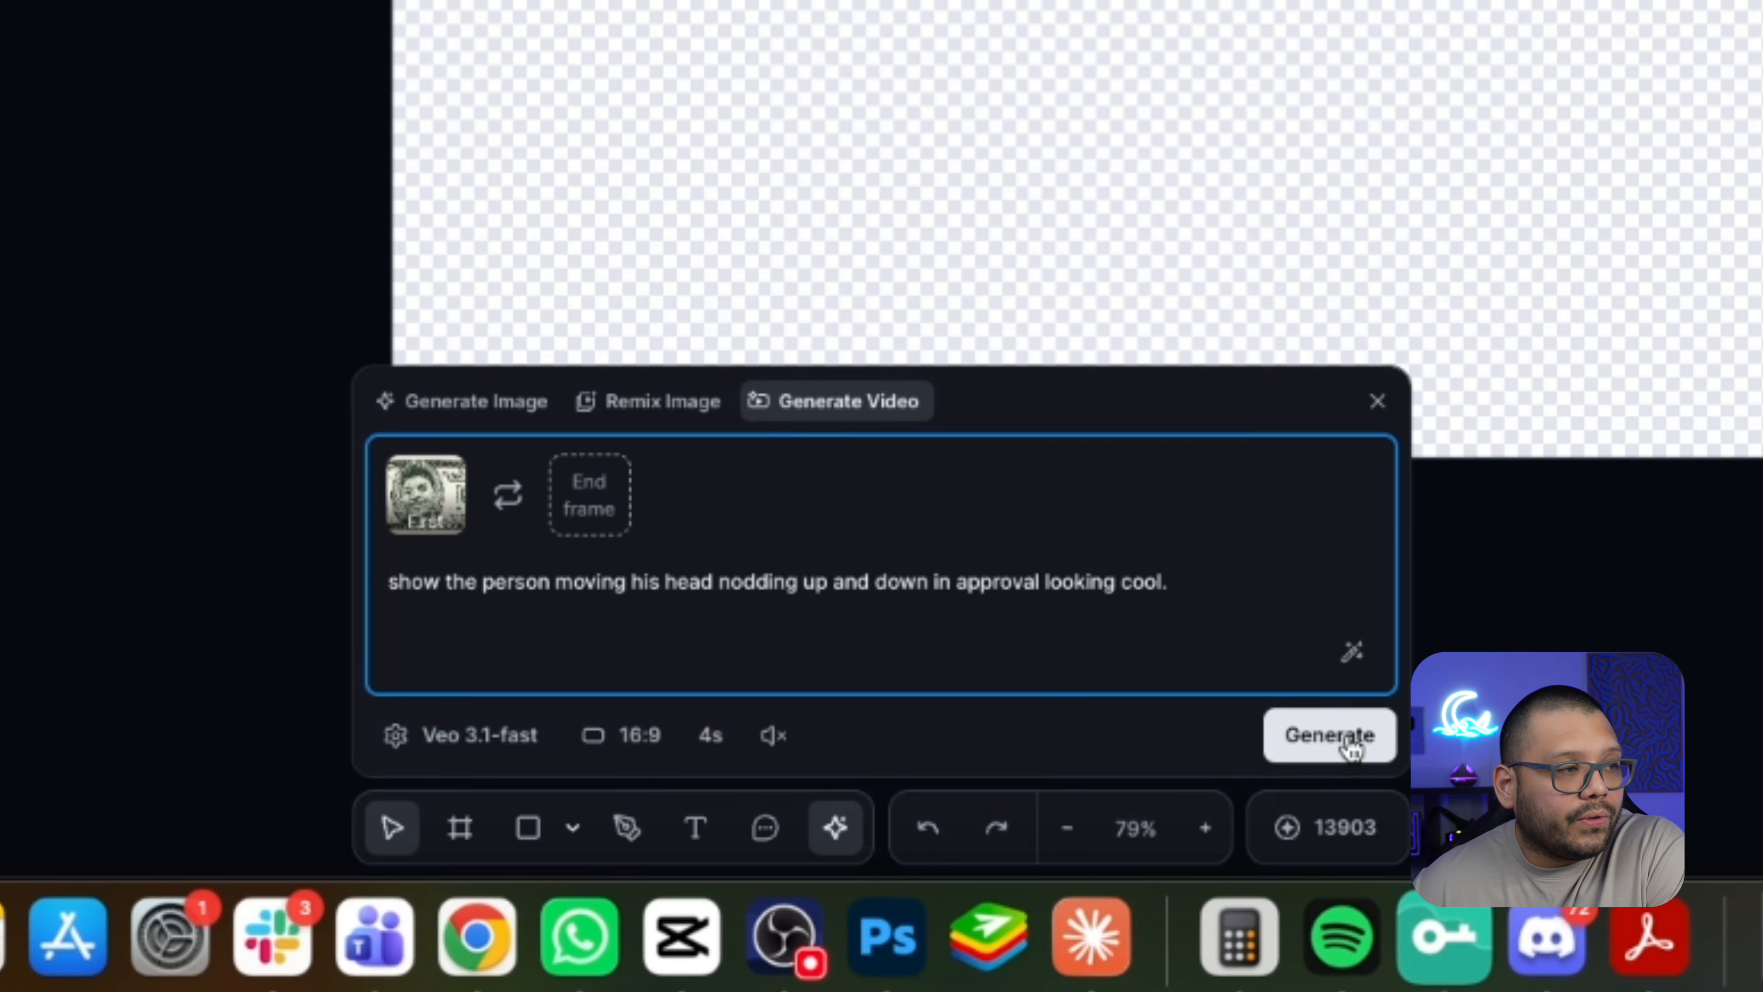
Set the video duration to 6s and generate a video of the person nodding from the bill image.
click(706, 737)
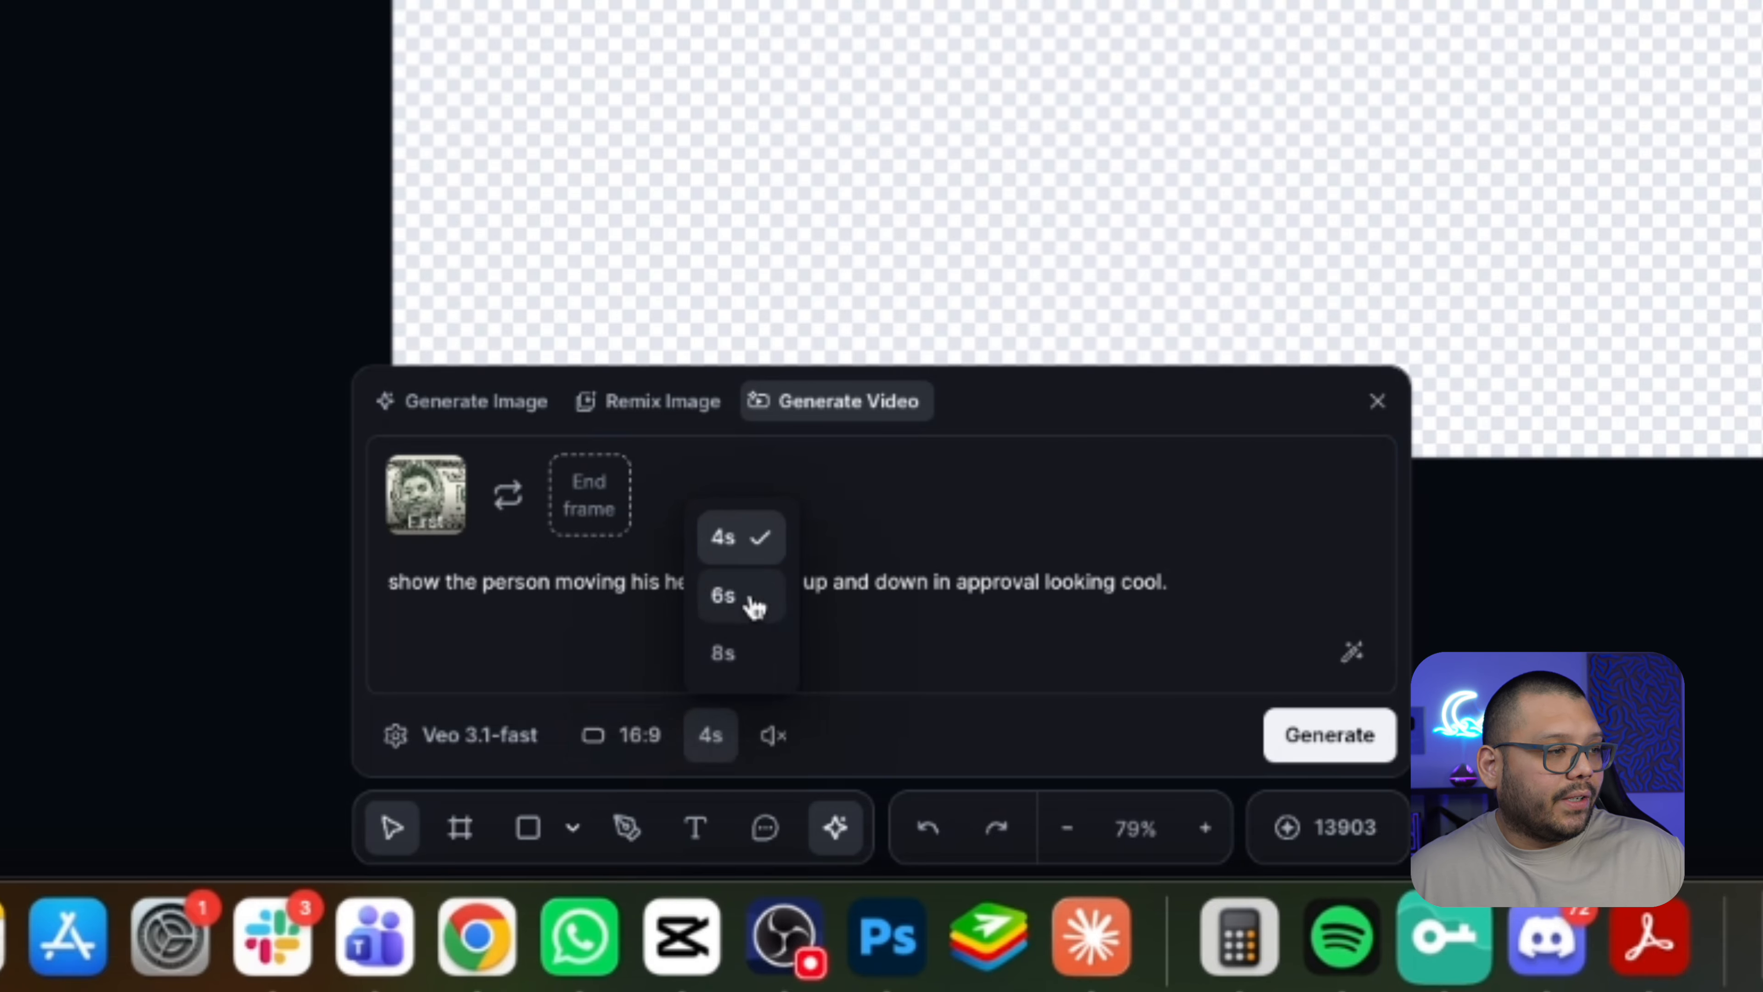
click(893, 734)
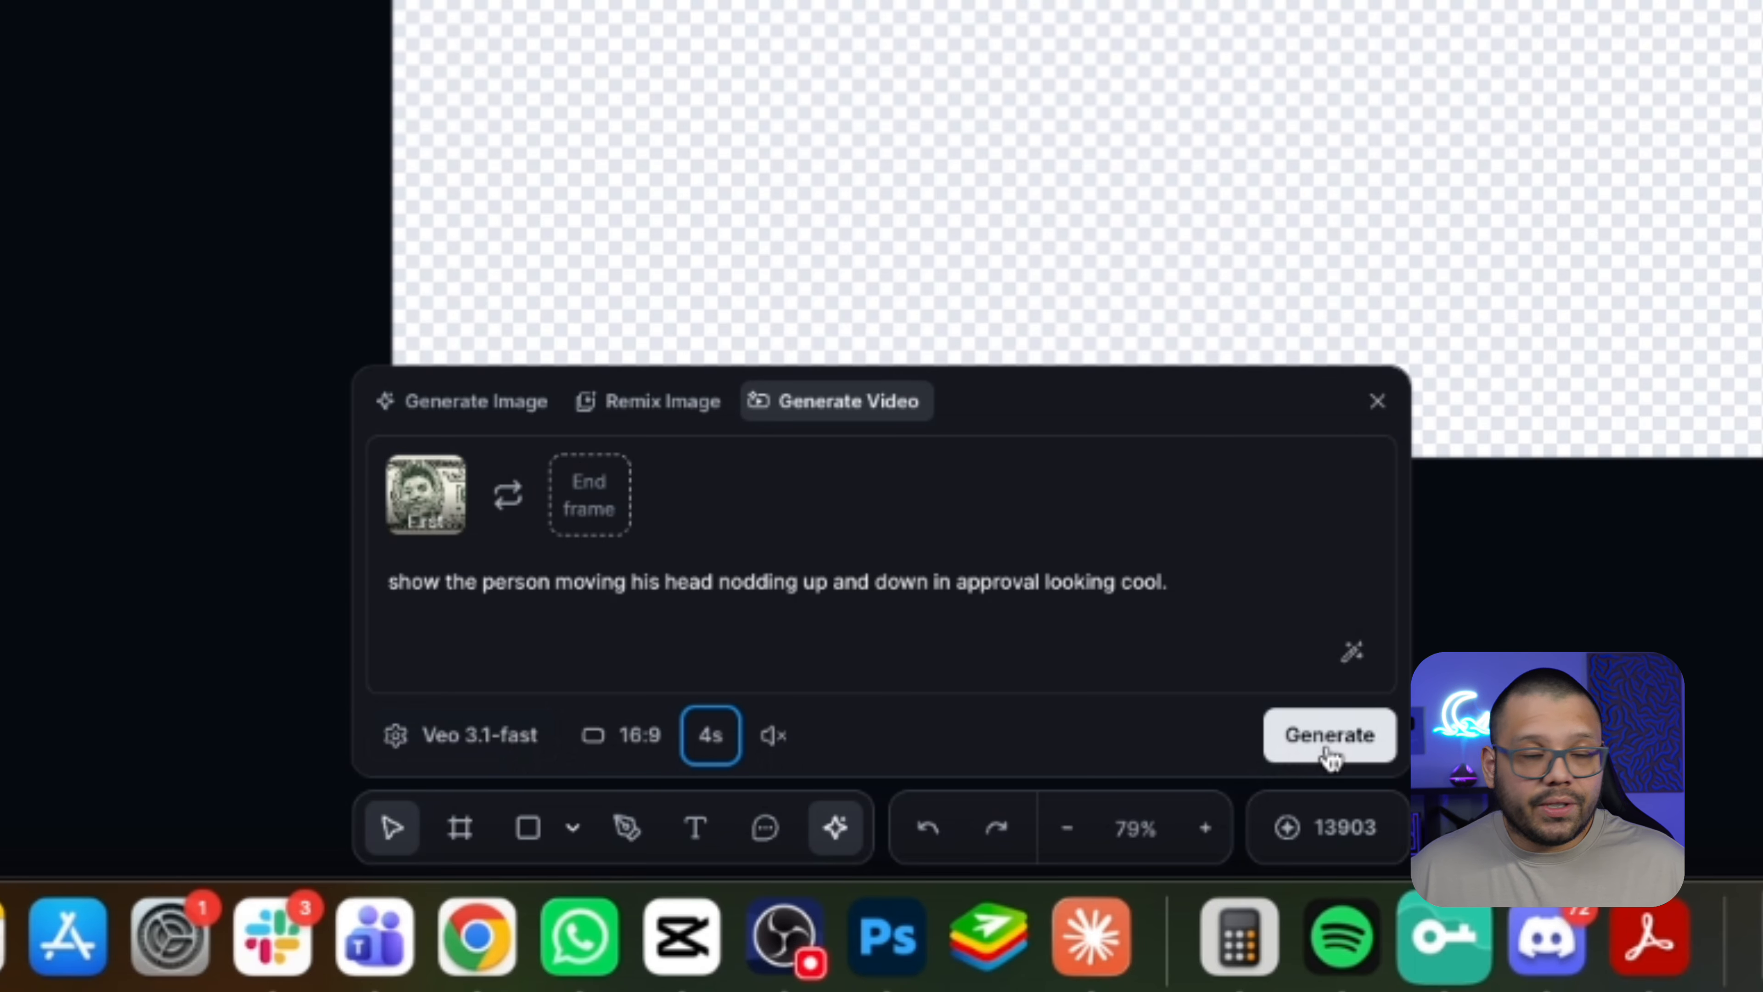
click(710, 734)
click(726, 591)
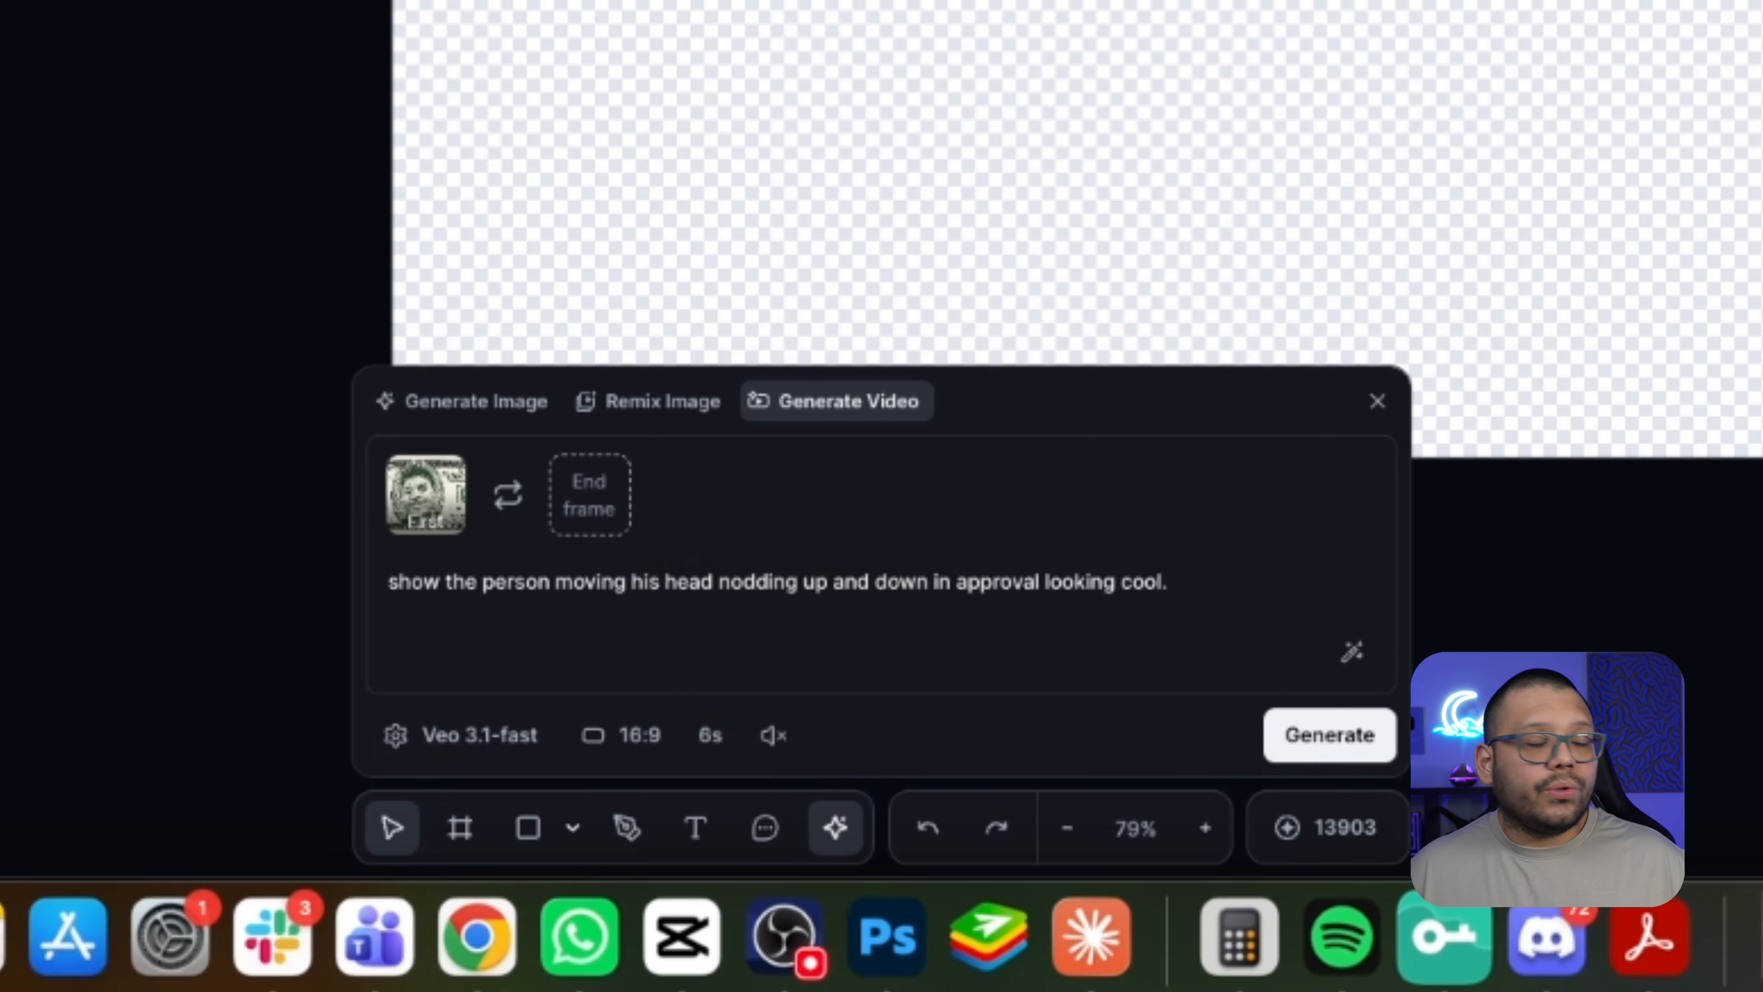
drag(1665, 0, 767, 2)
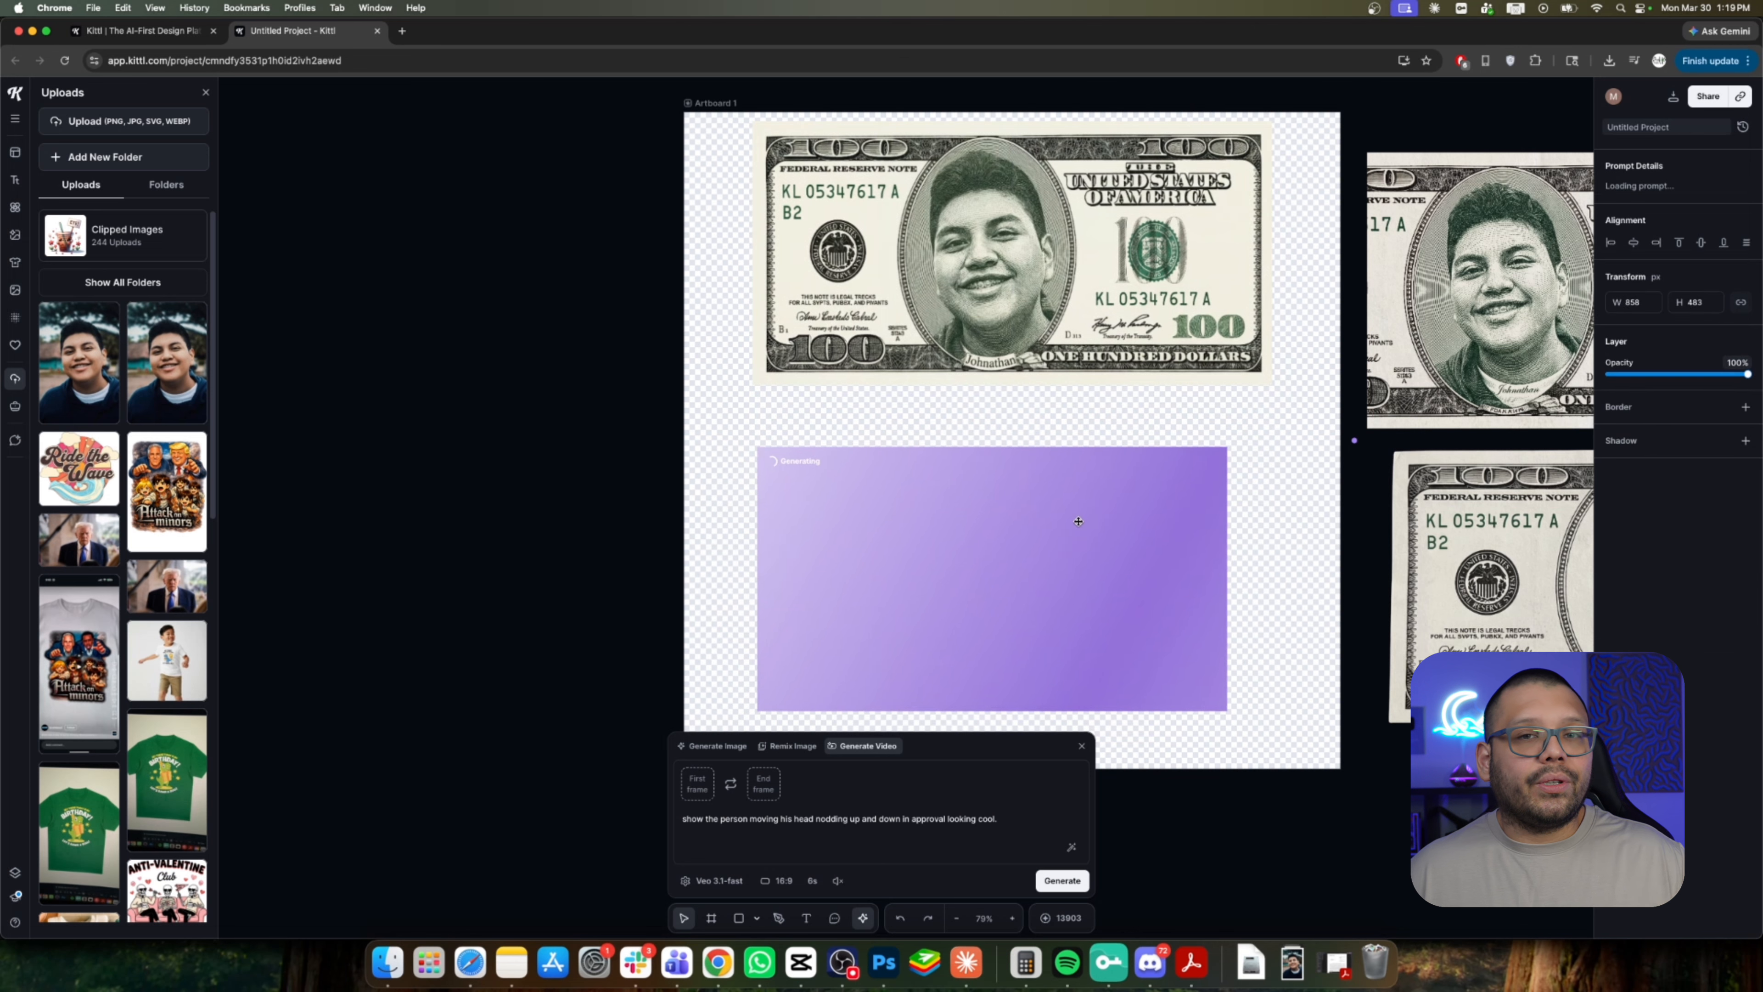
drag(1078, 520, 1097, 468)
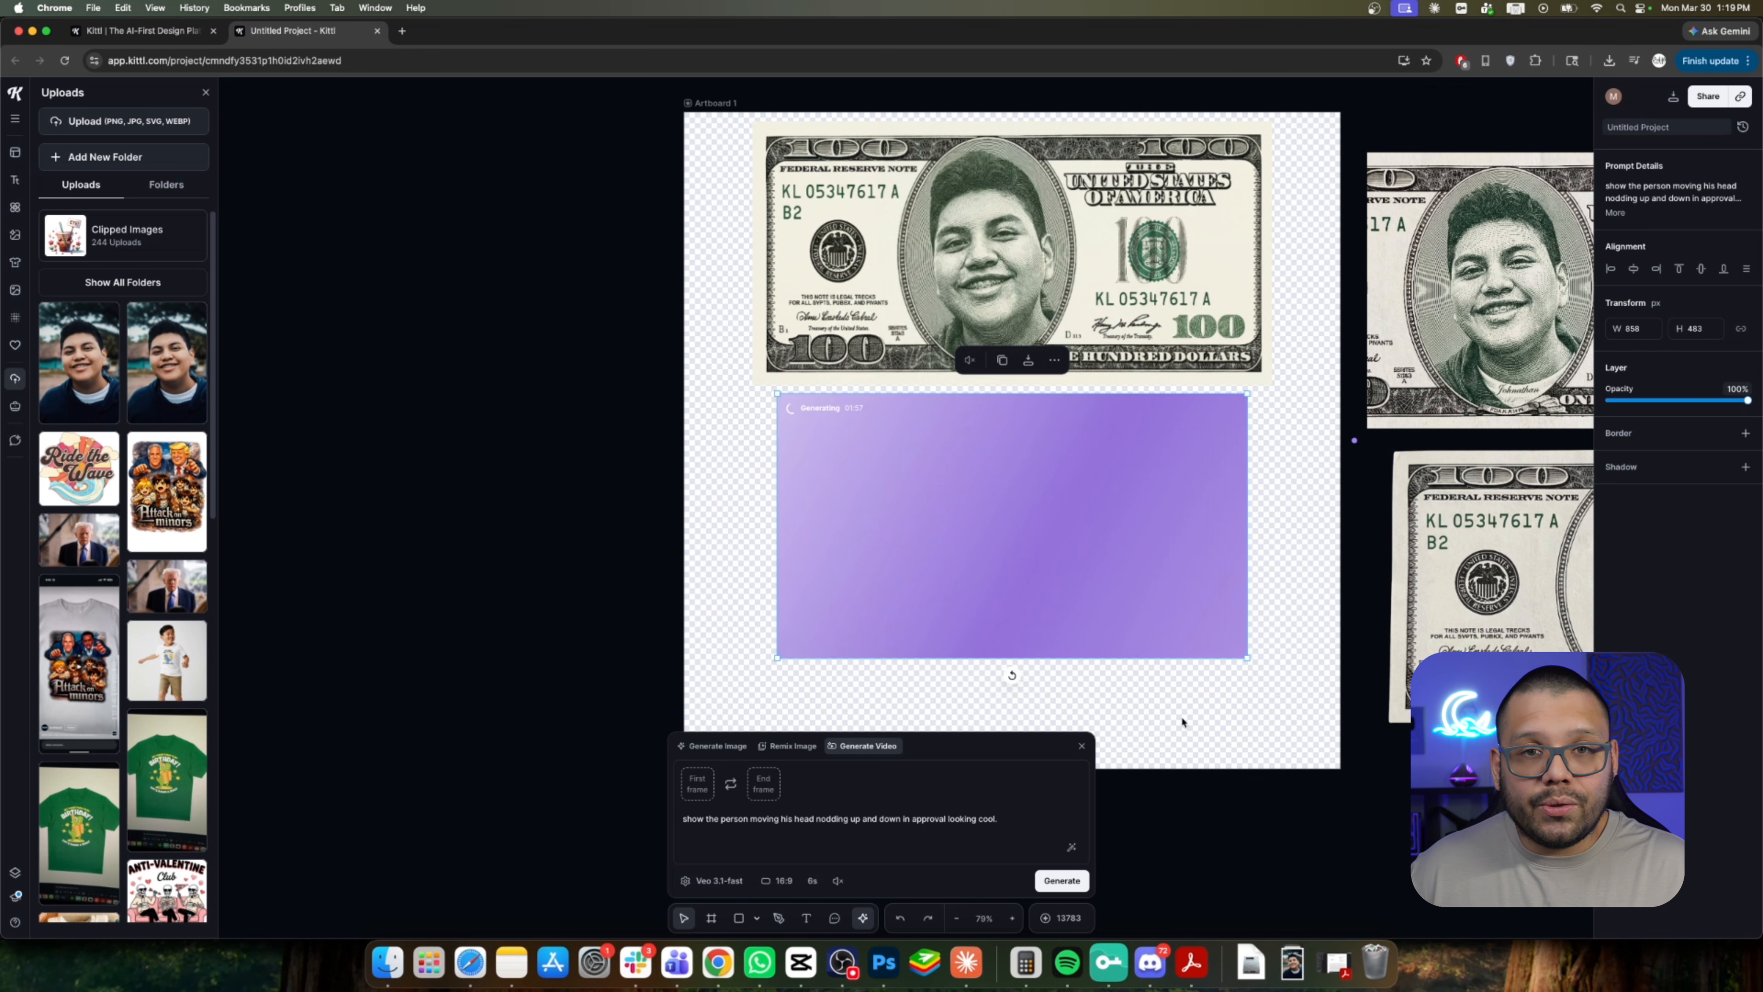
click(1402, 805)
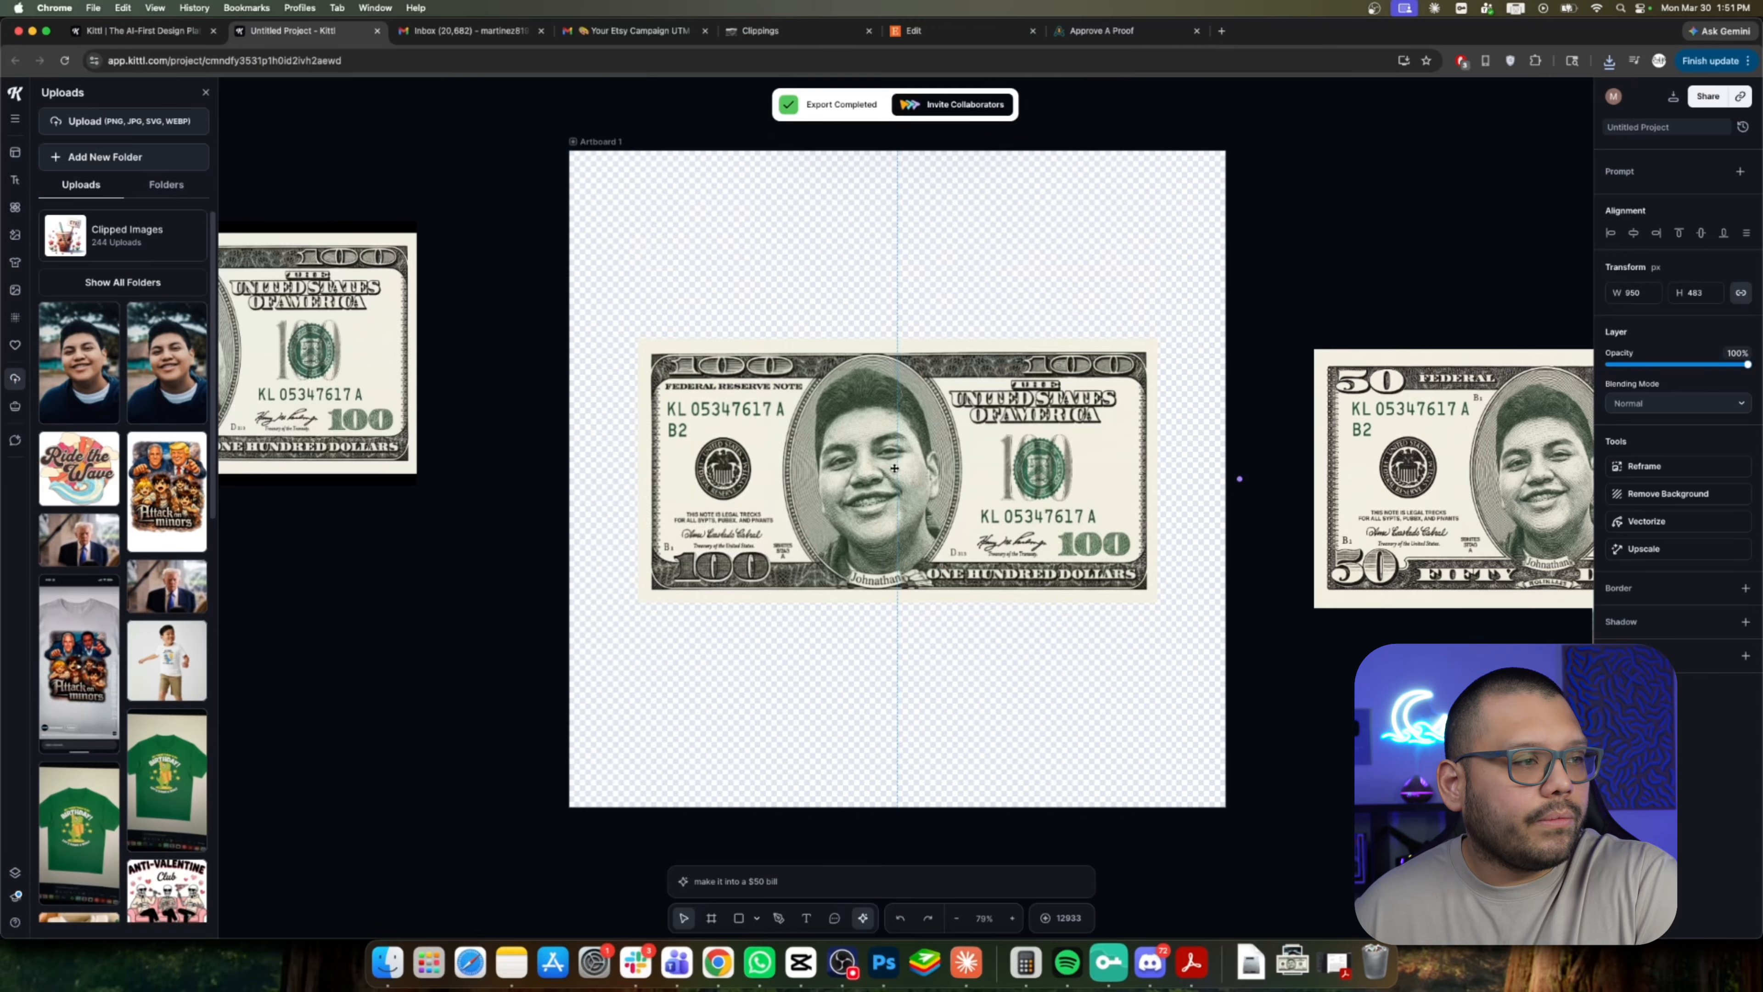
drag(895, 468, 894, 469)
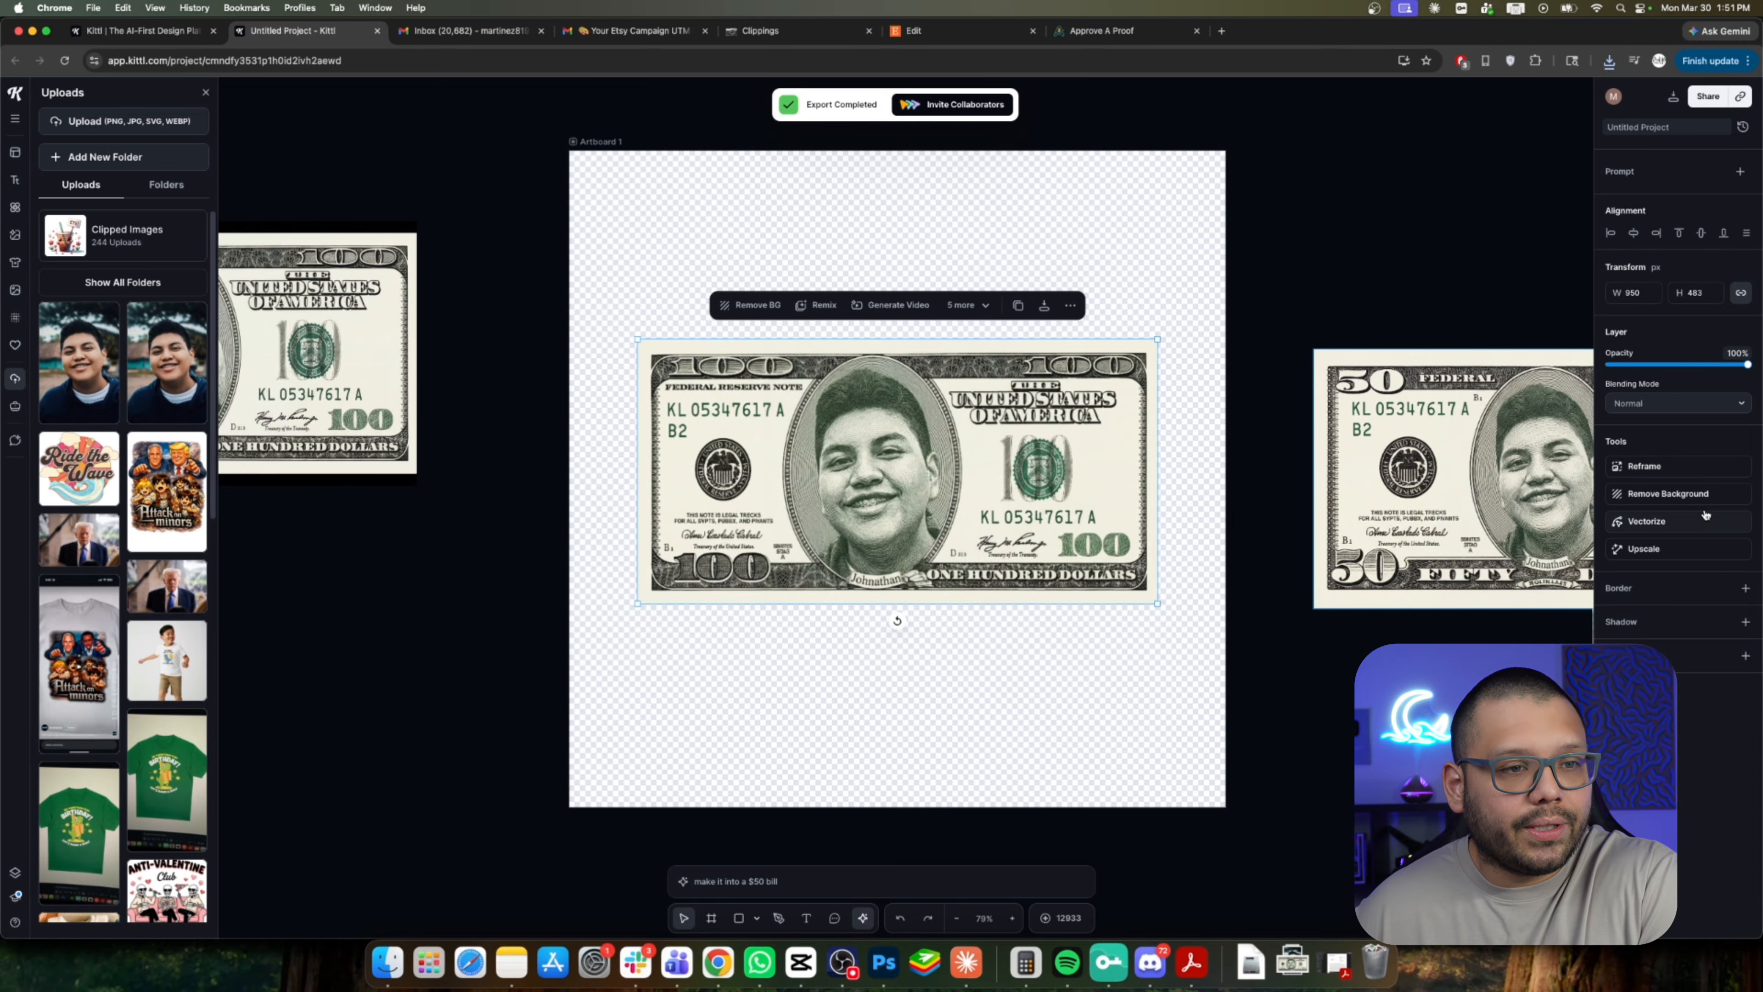
Create a T-shirt mockup from Artboard 1 with the bill design.
click(588, 143)
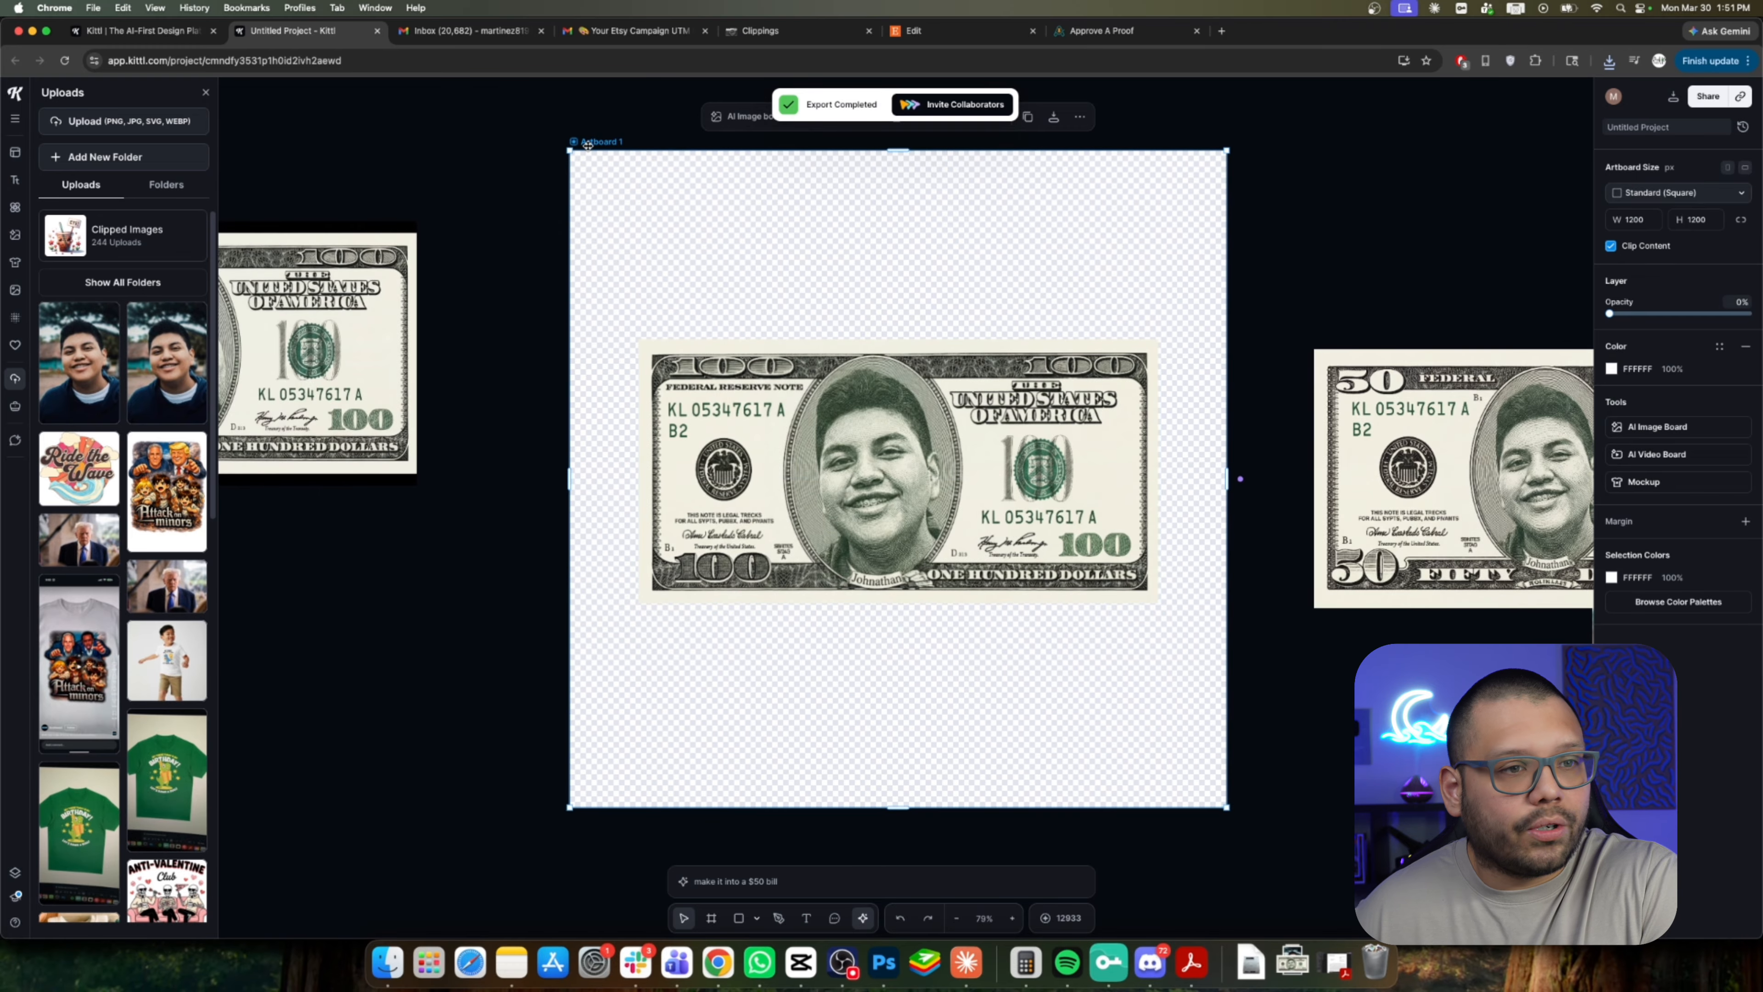
click(1639, 484)
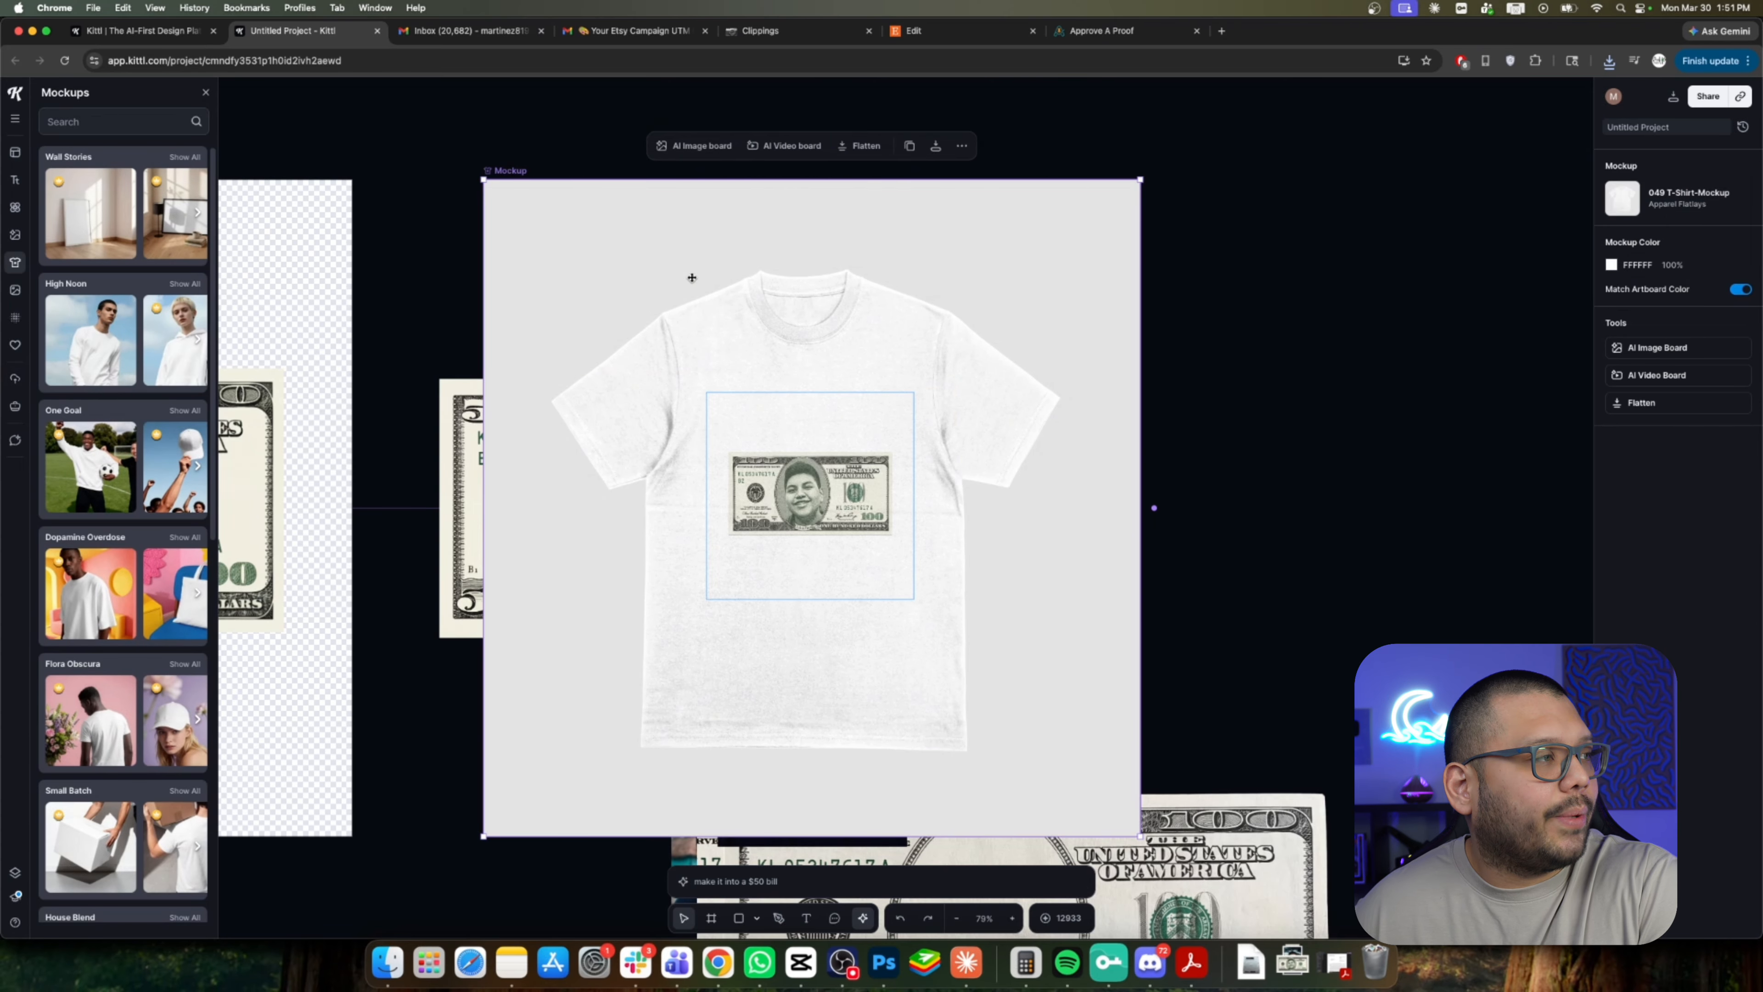
Move the other bill versions and the person's photo aside, away from the artboard and mockup.
scroll(692, 278, left, 6)
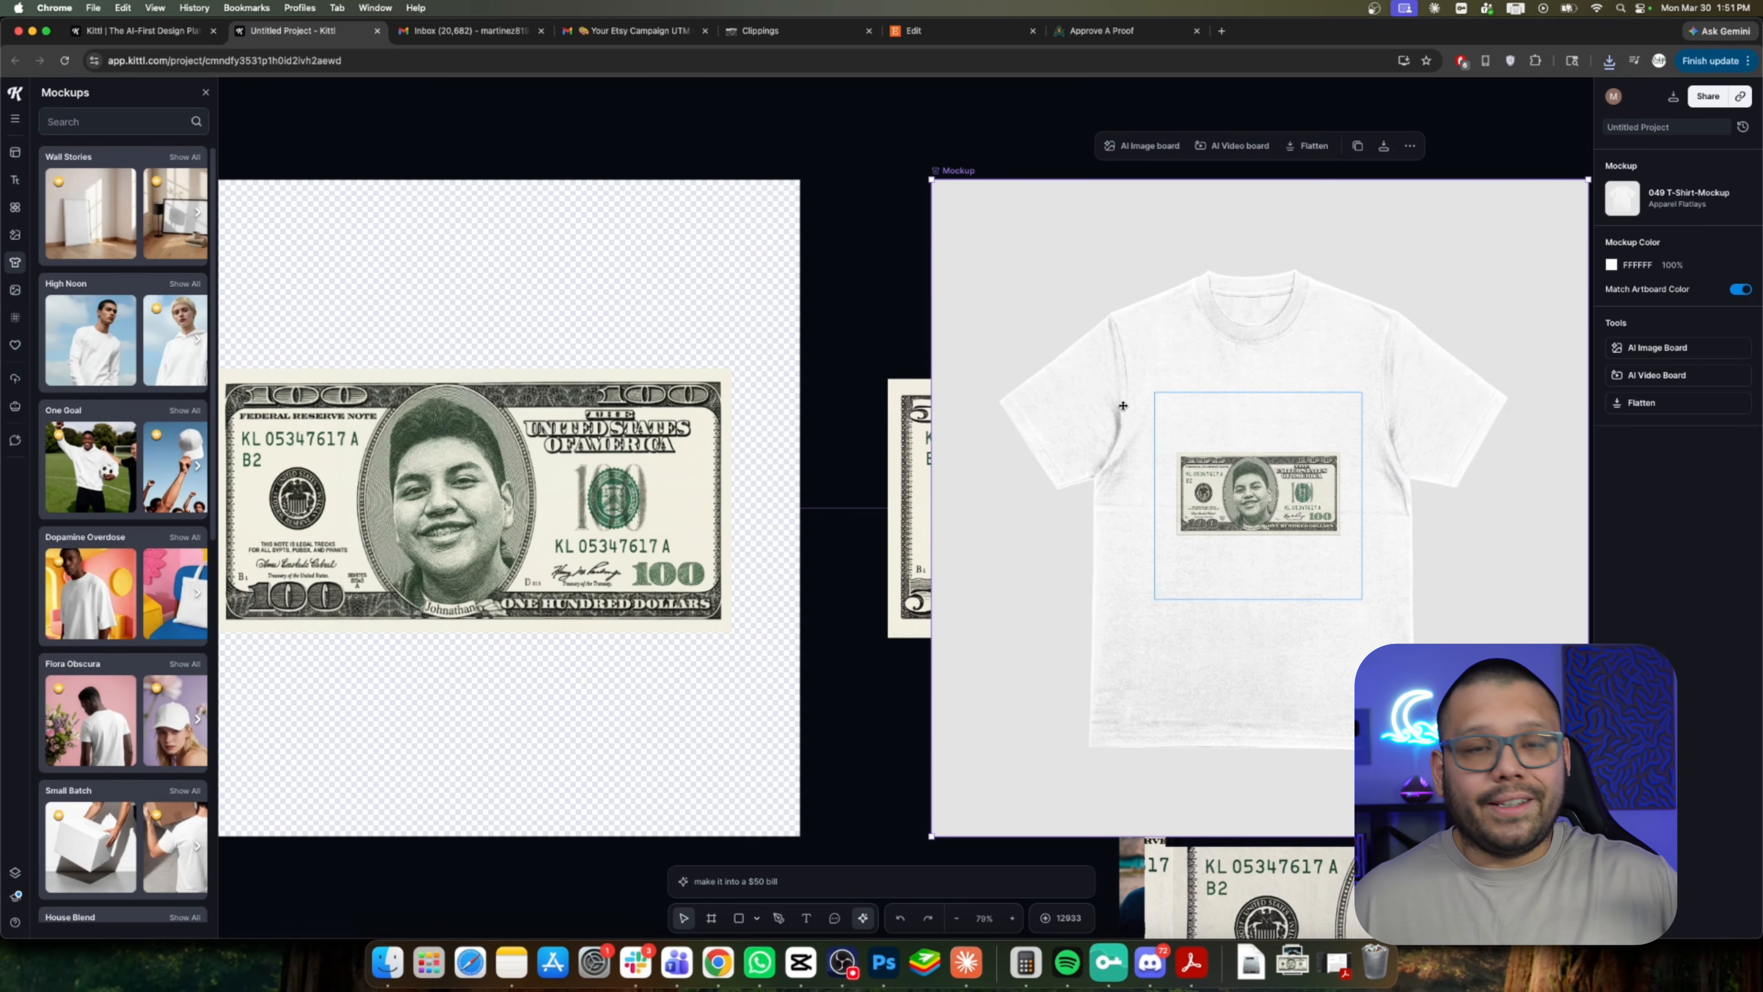
drag(871, 437, 224, 127)
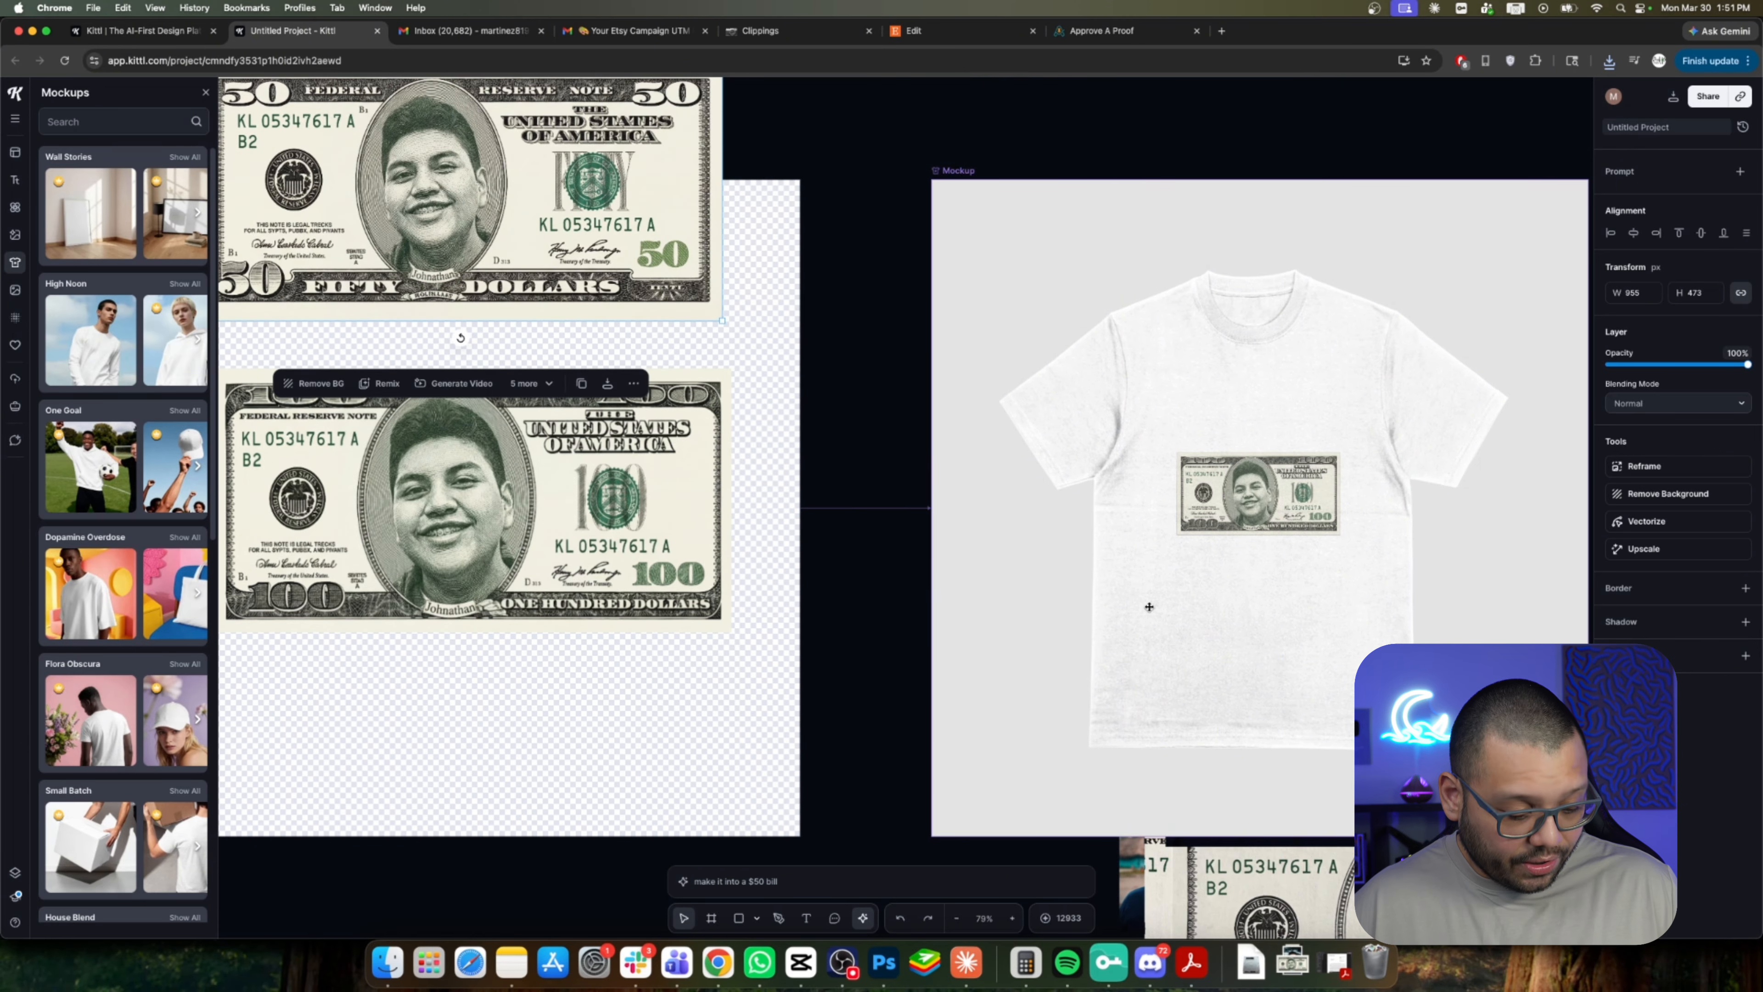
scroll(1148, 607, down, 5)
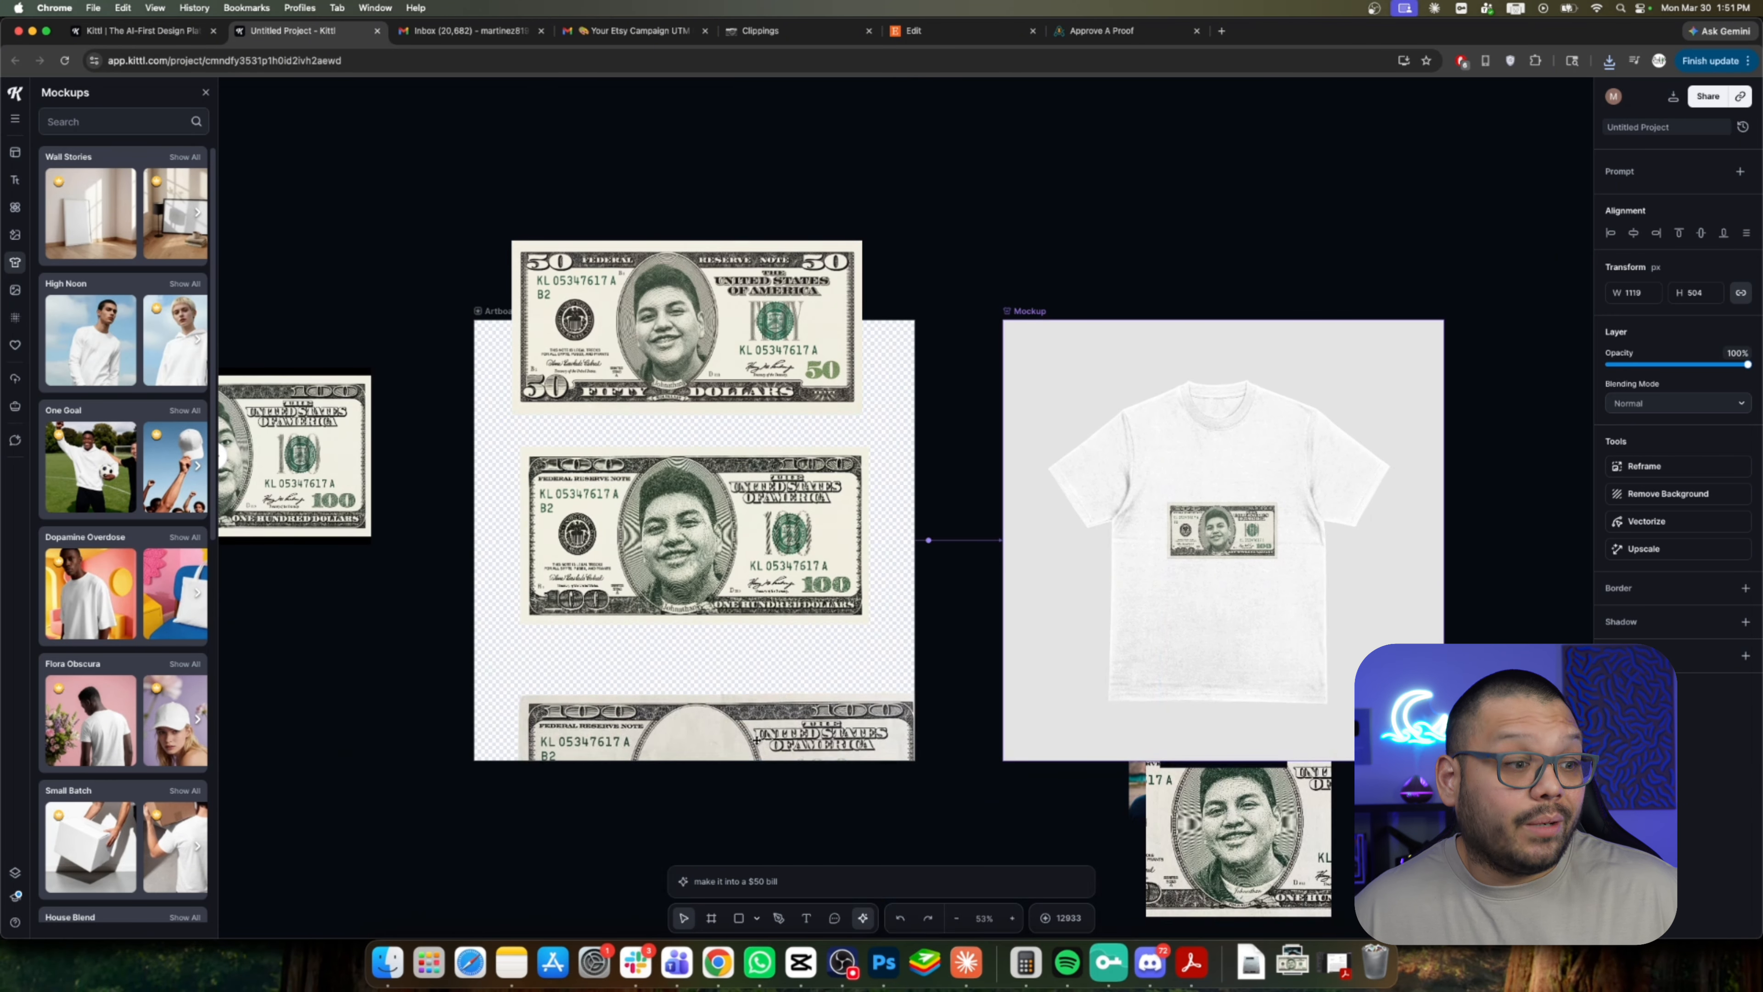
drag(756, 740, 251, 629)
drag(1280, 875, 302, 878)
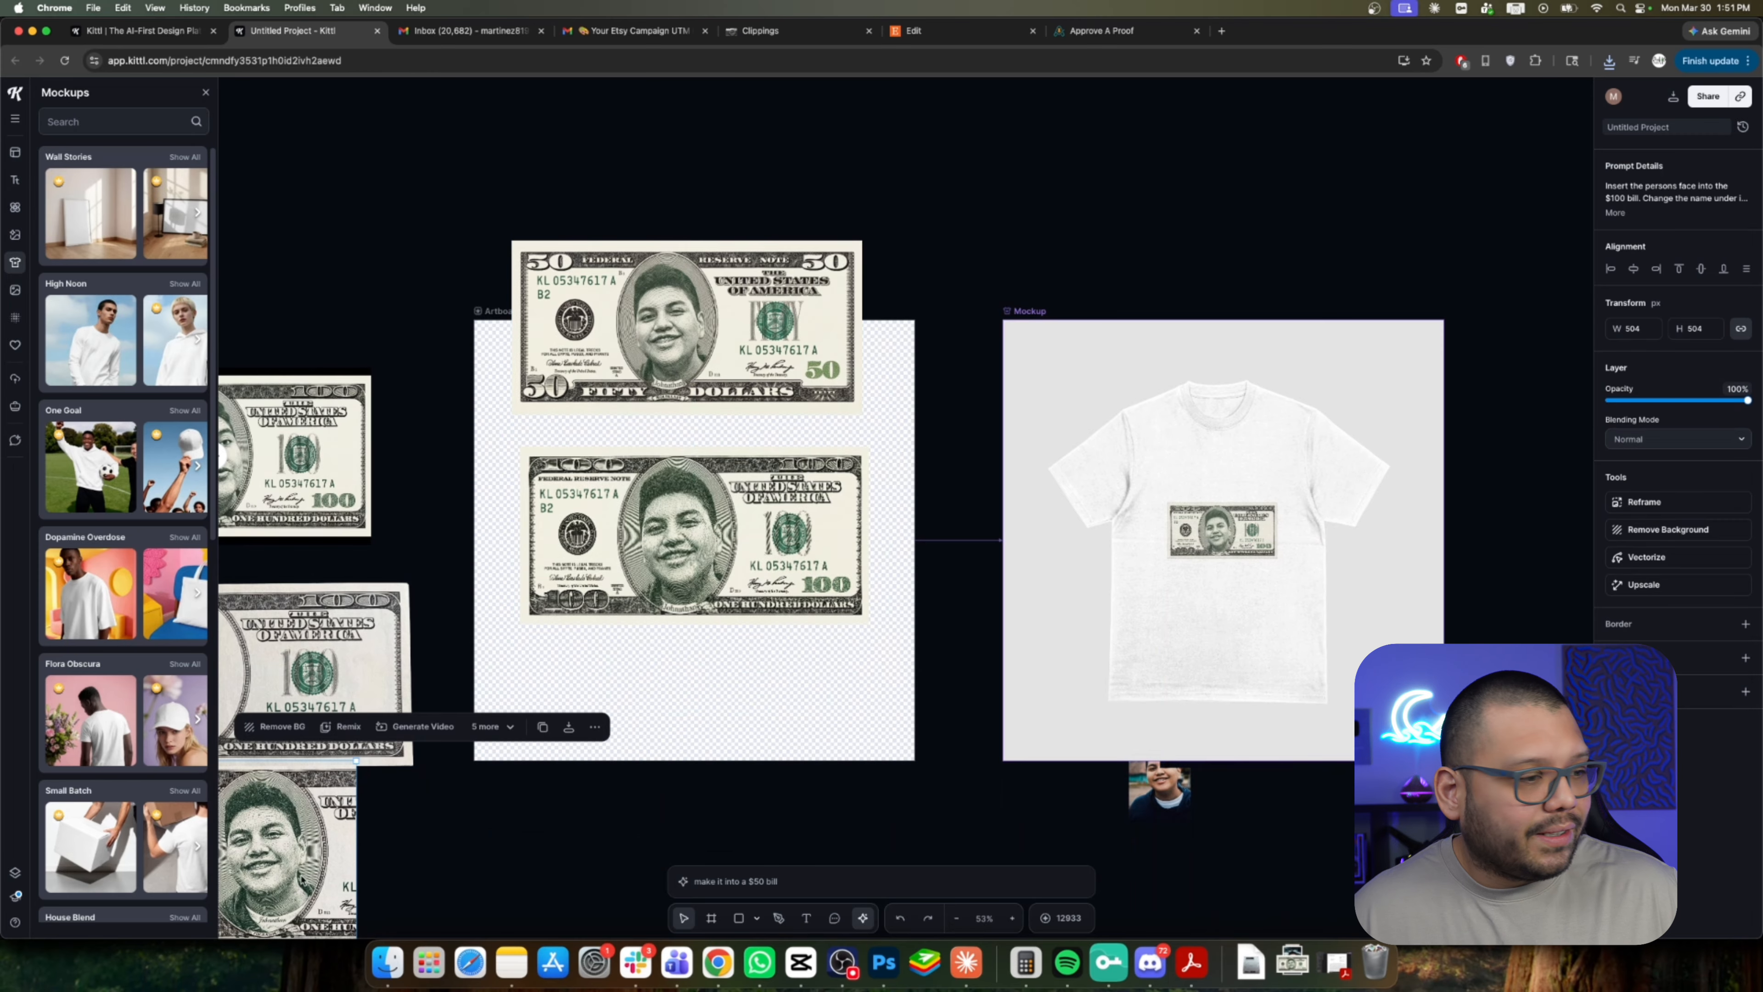
drag(1158, 798, 323, 274)
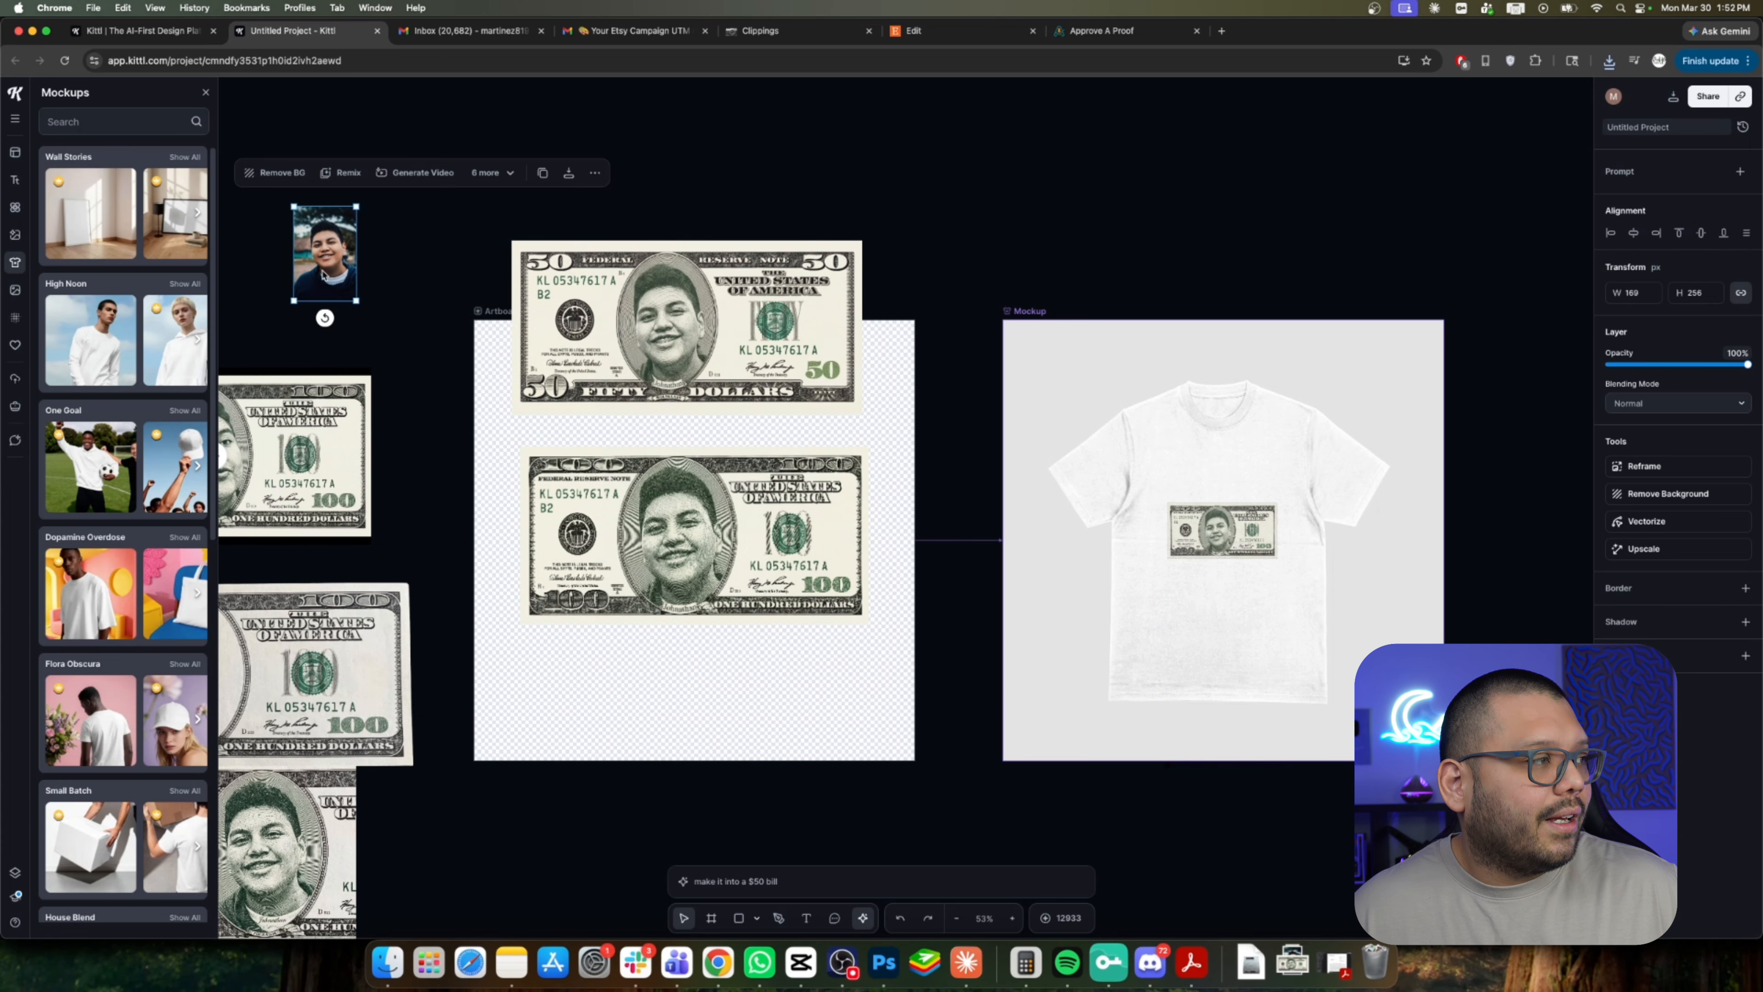
click(458, 220)
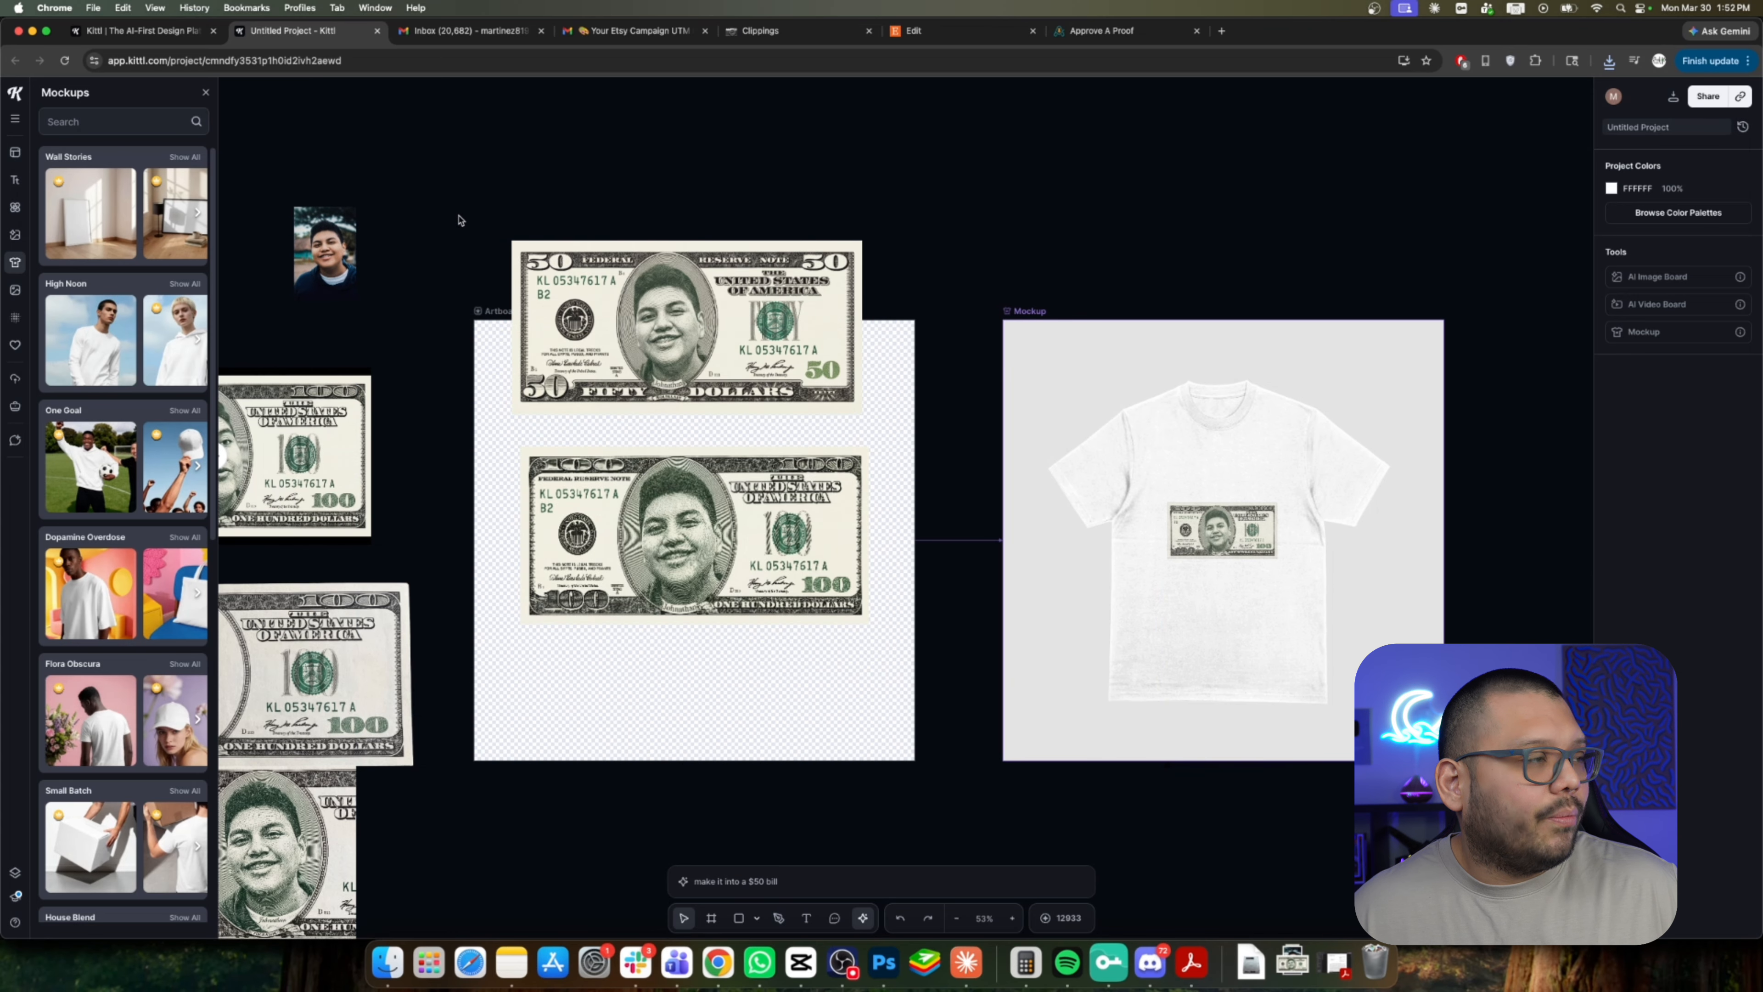
Select Artboard 1 and apply the Mockup tool to update the T-shirt mockup.
click(1026, 315)
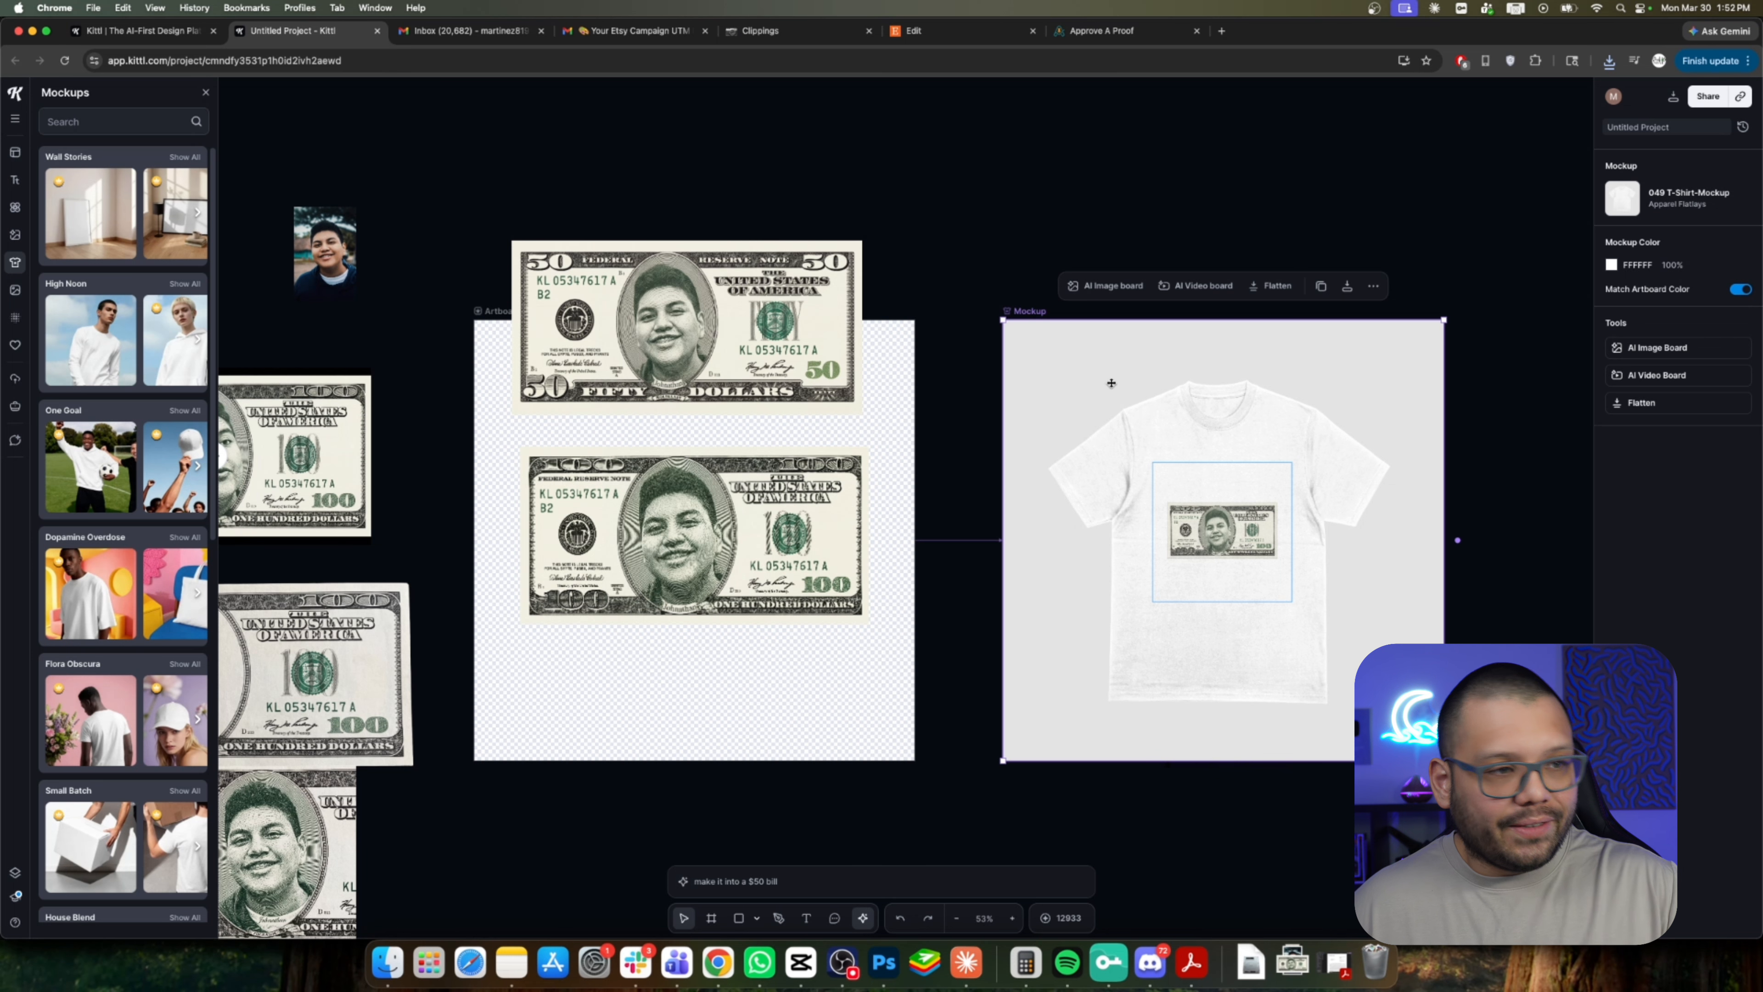
click(998, 206)
scroll(942, 382, down, 1)
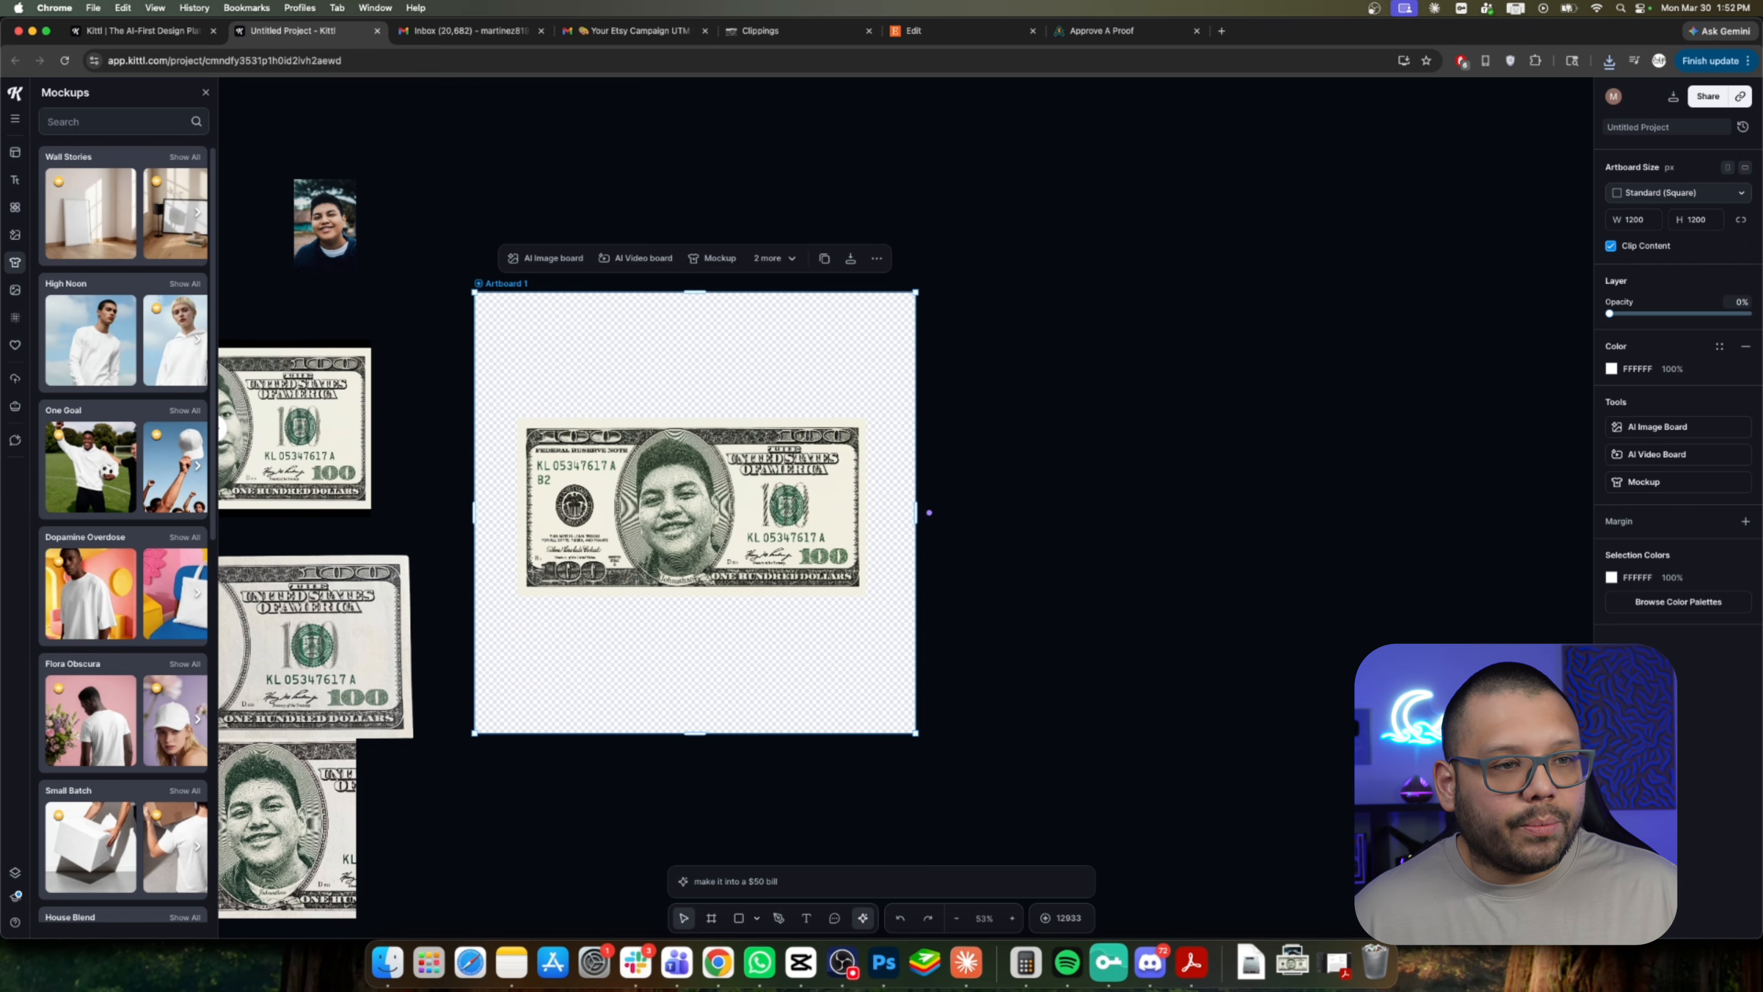
click(1657, 481)
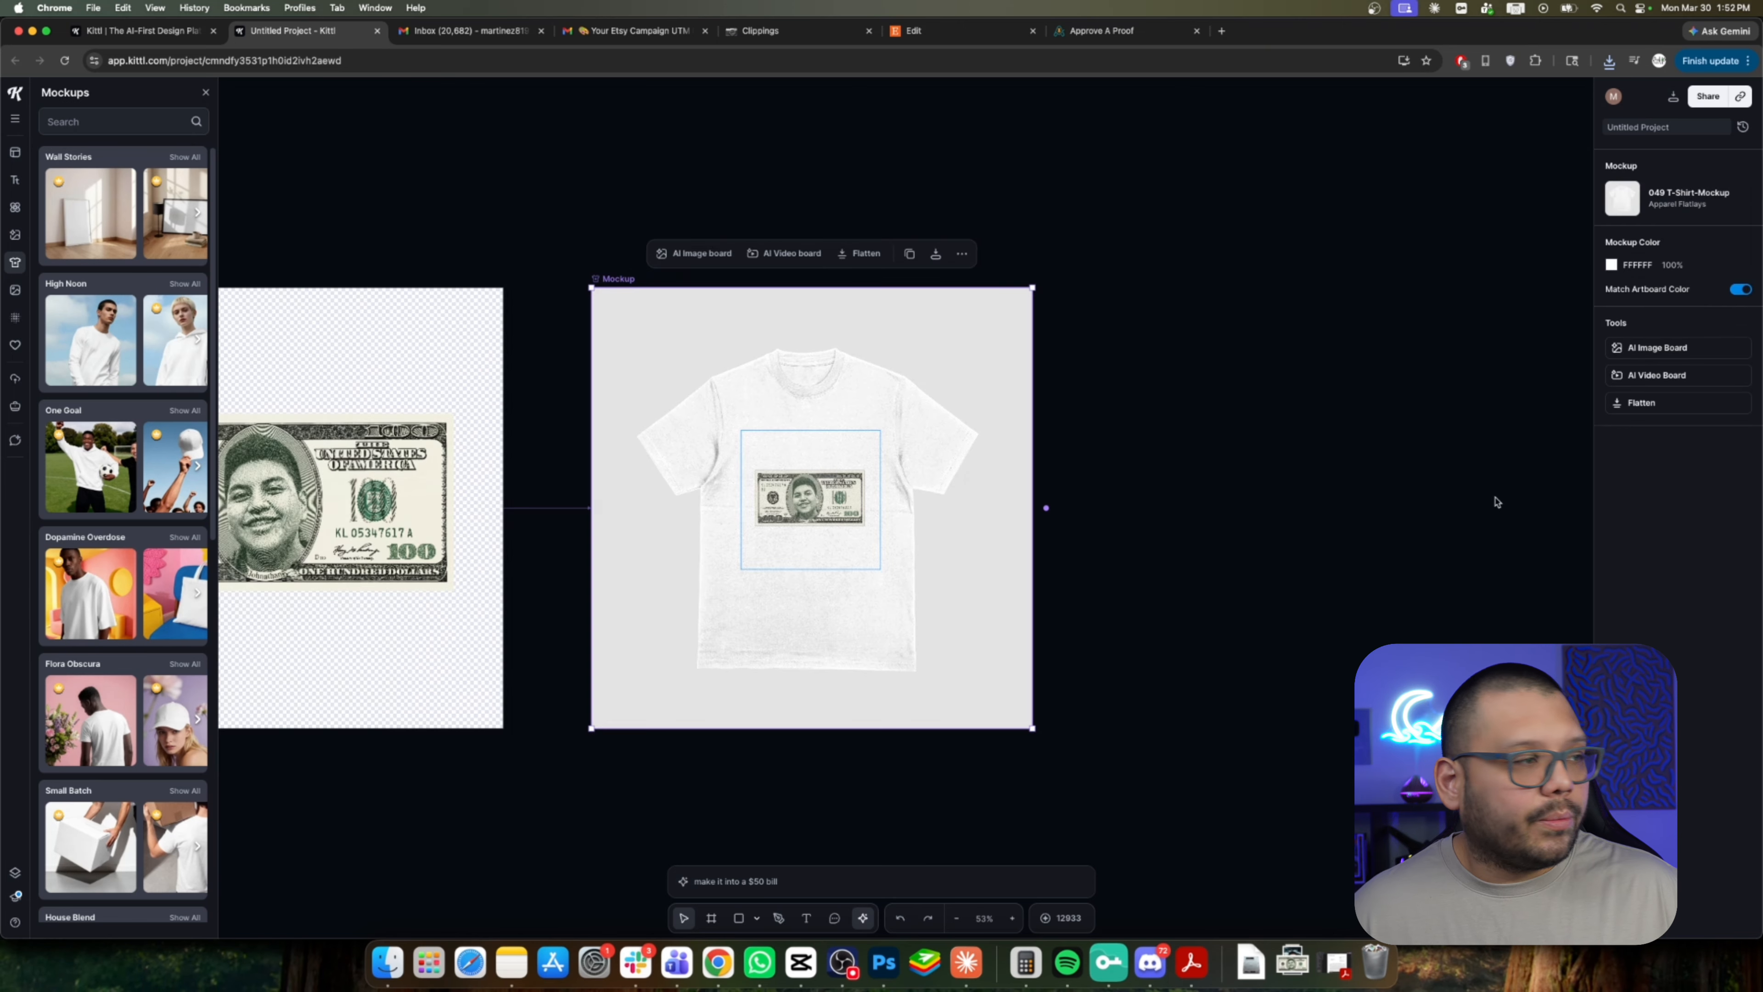
Enlarge the bill on Artboard 1 to about 1049 × 534 px and reposition it within the artboard.
scroll(1249, 500, left, 5)
drag(945, 472, 946, 434)
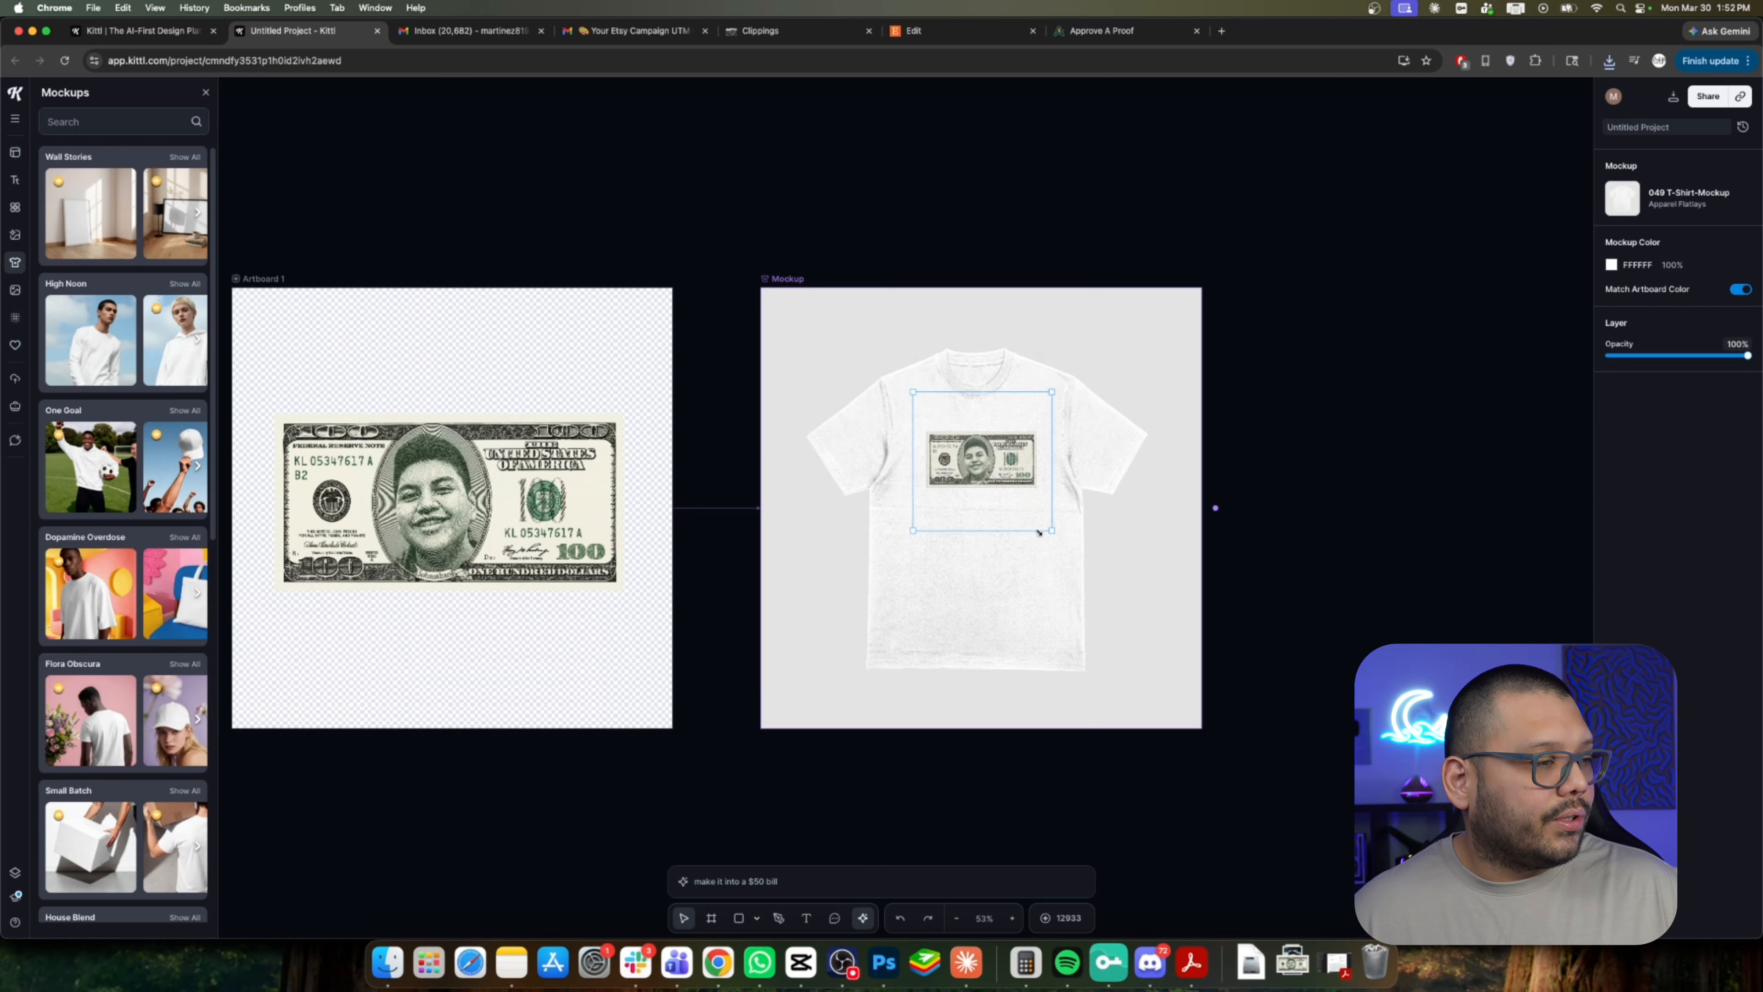
drag(437, 464, 437, 395)
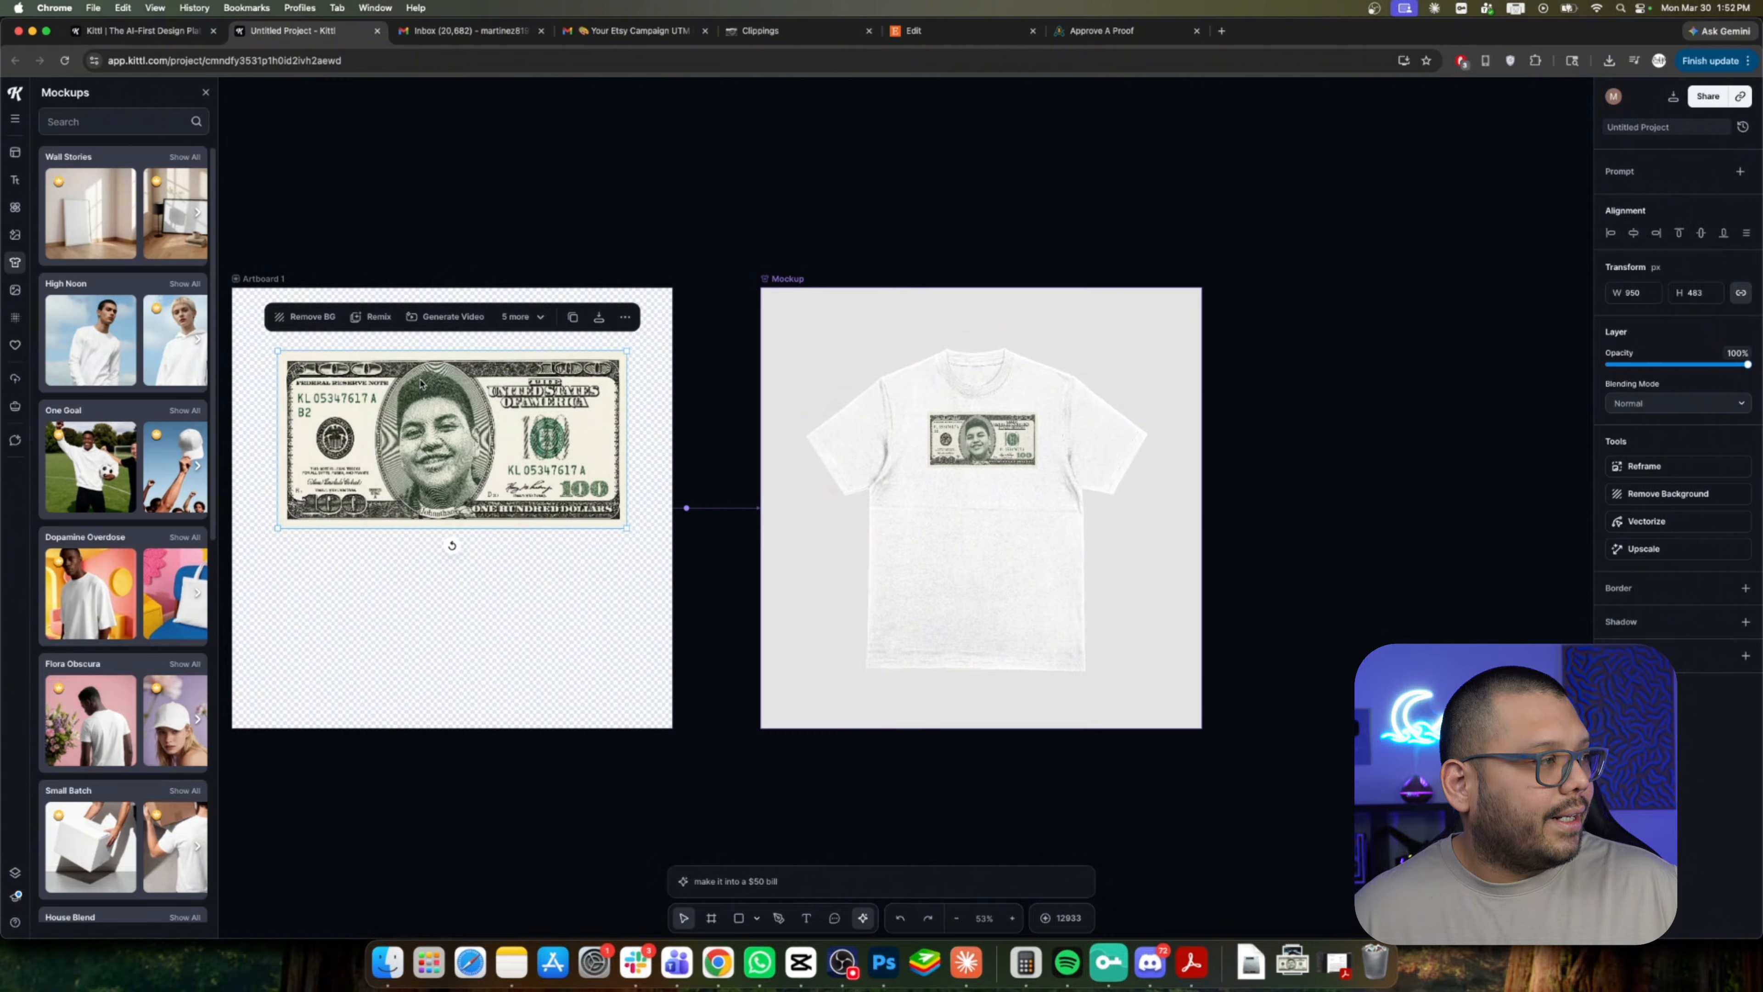
drag(627, 529, 663, 547)
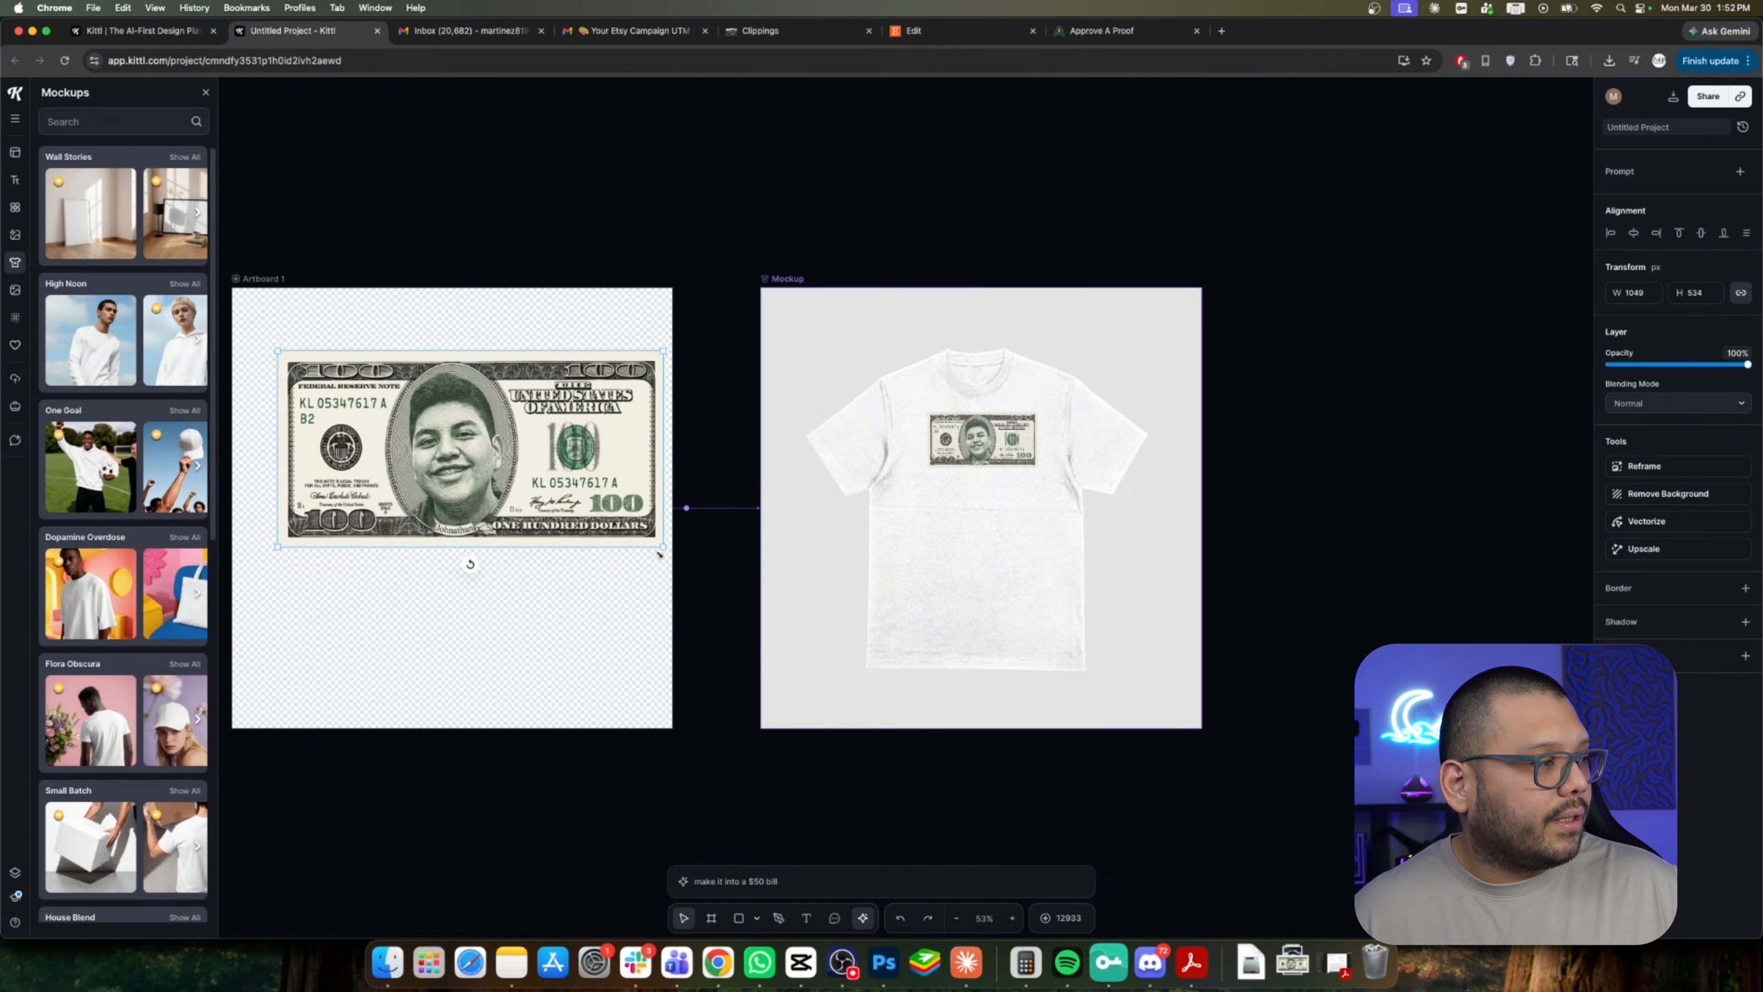
drag(542, 479, 517, 503)
Replace the T-shirt mockup with a kid-on-the-beach mockup found by searching the mockup library for kid.
click(1036, 550)
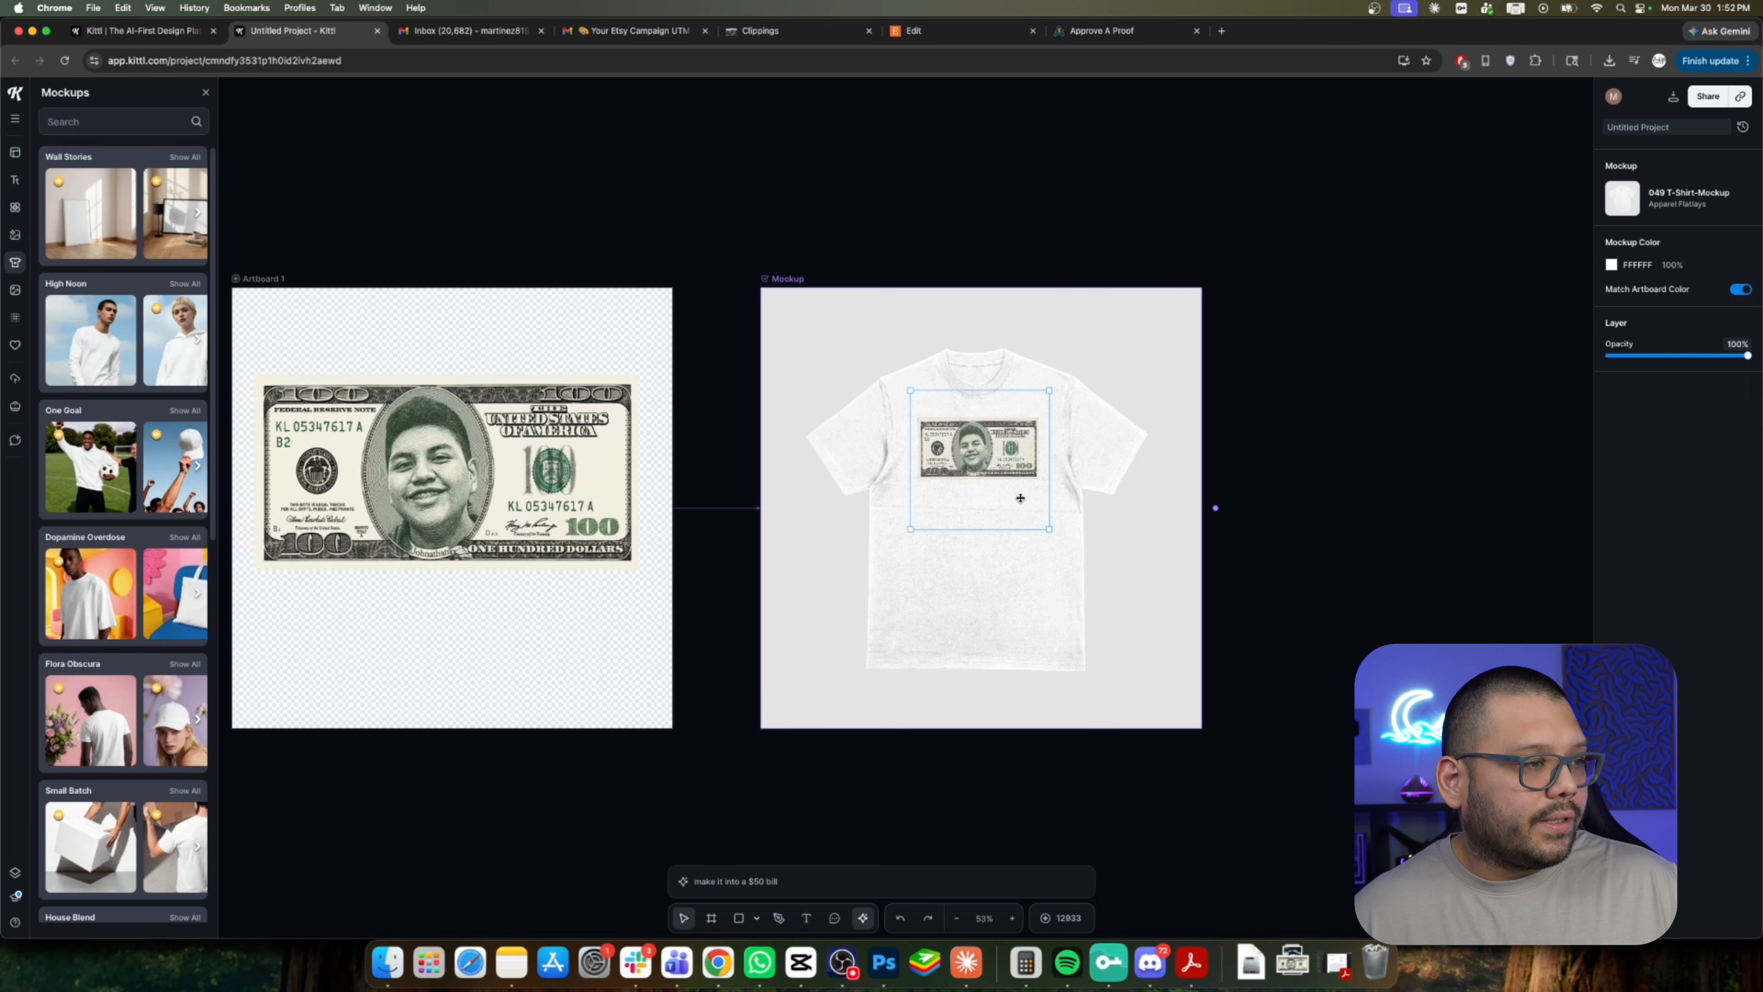
drag(974, 453, 976, 458)
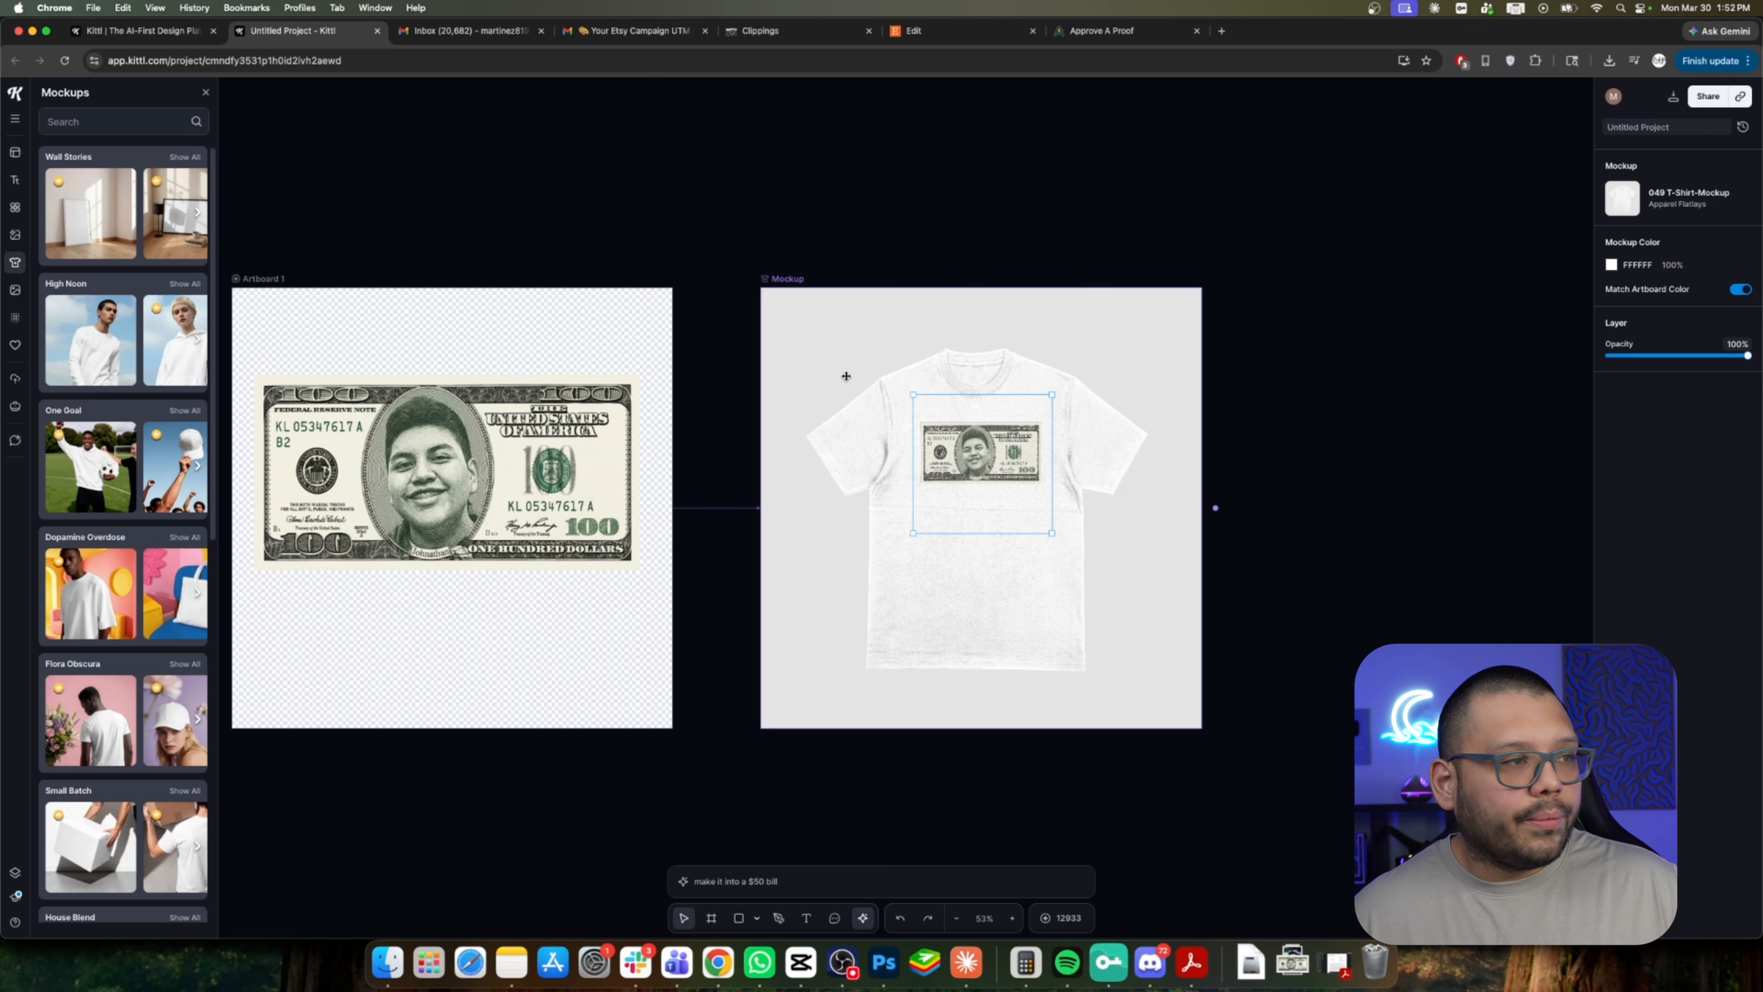
click(776, 278)
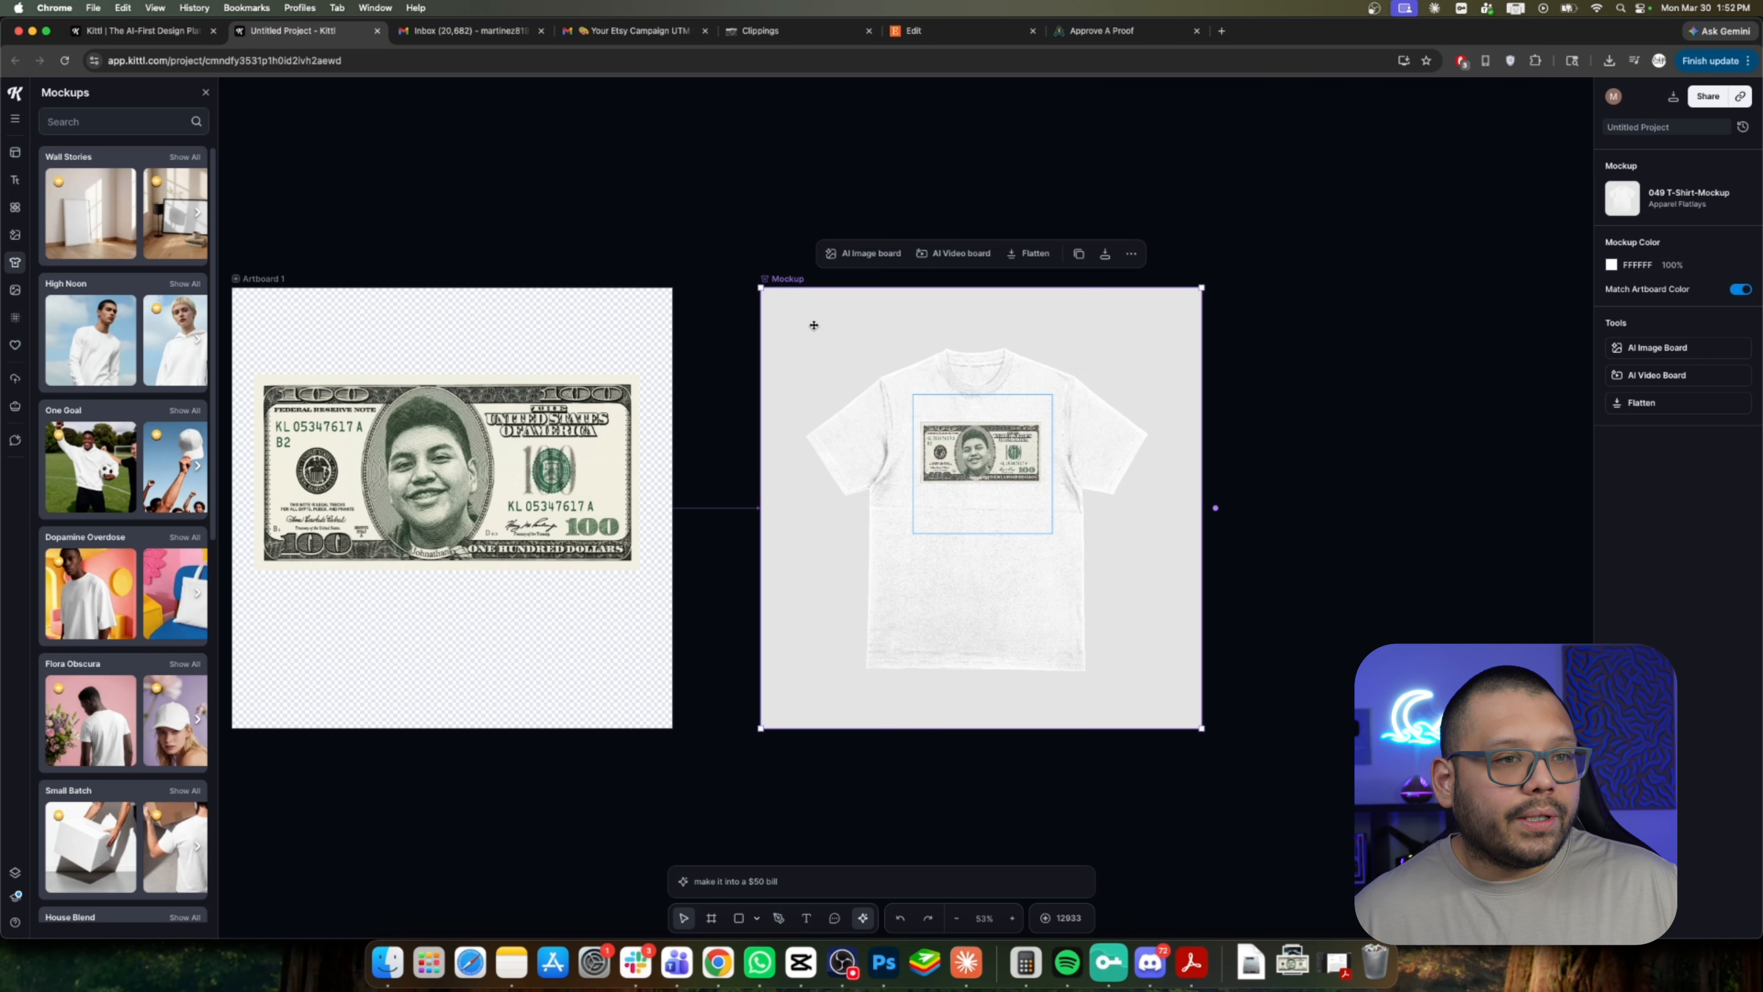
click(1665, 203)
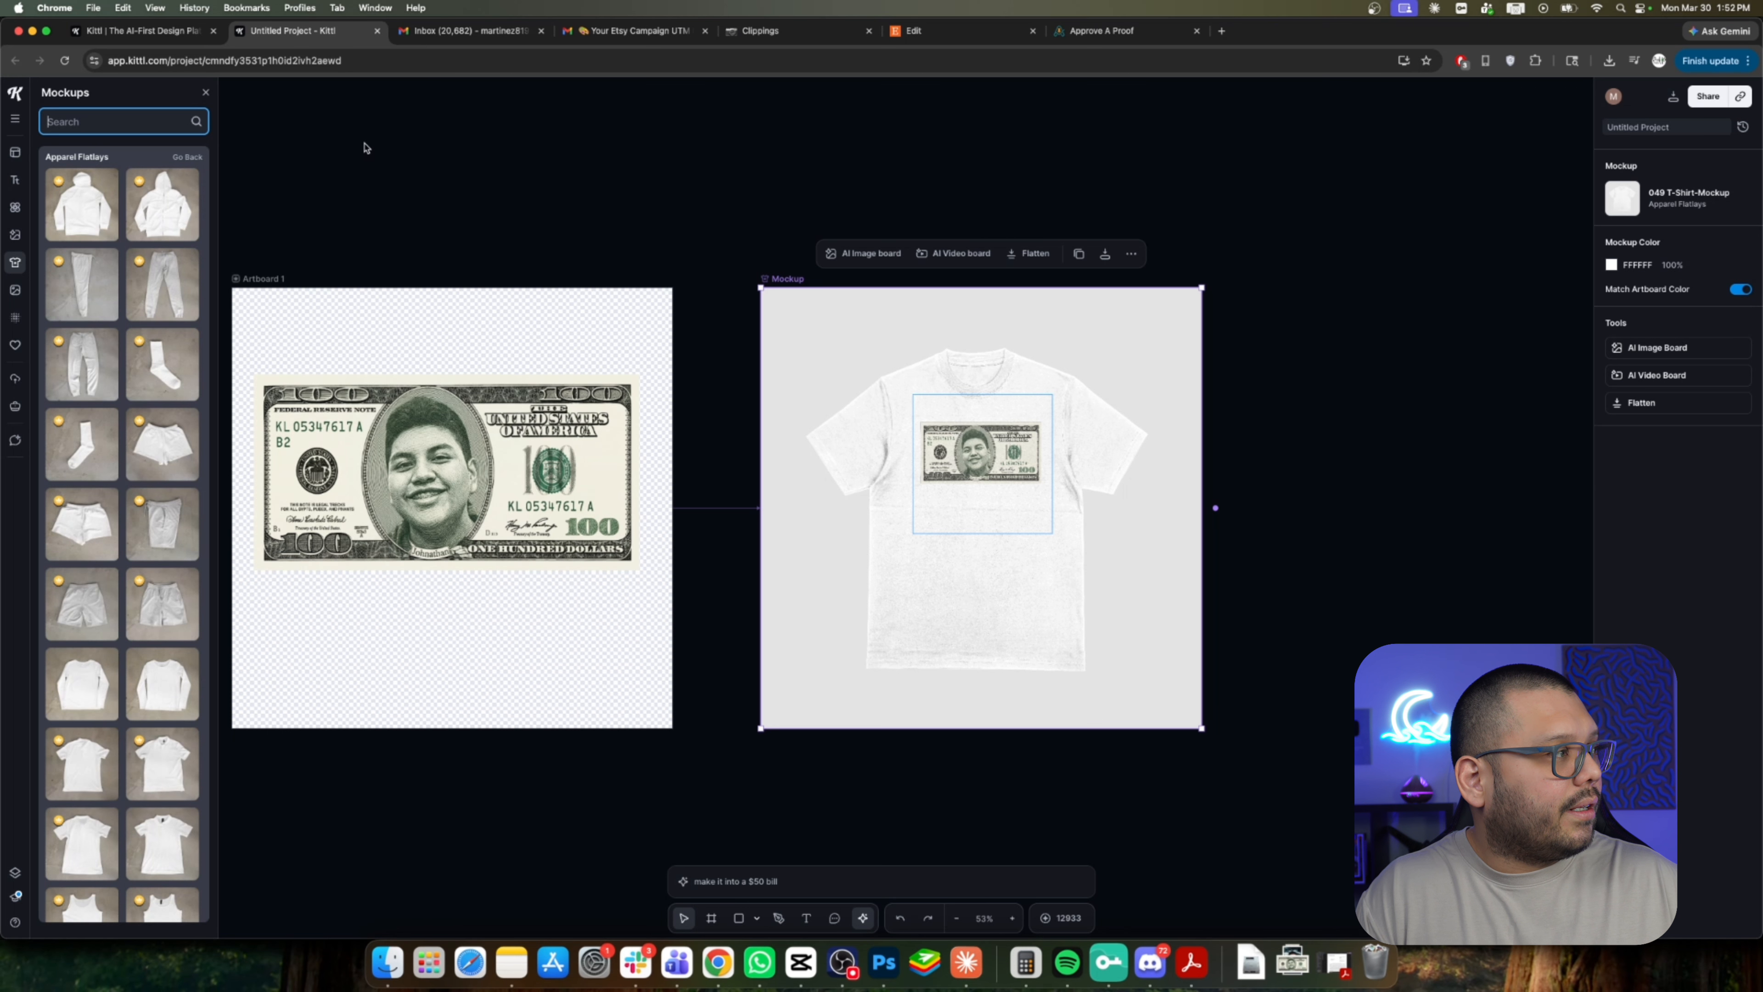
text(kid)
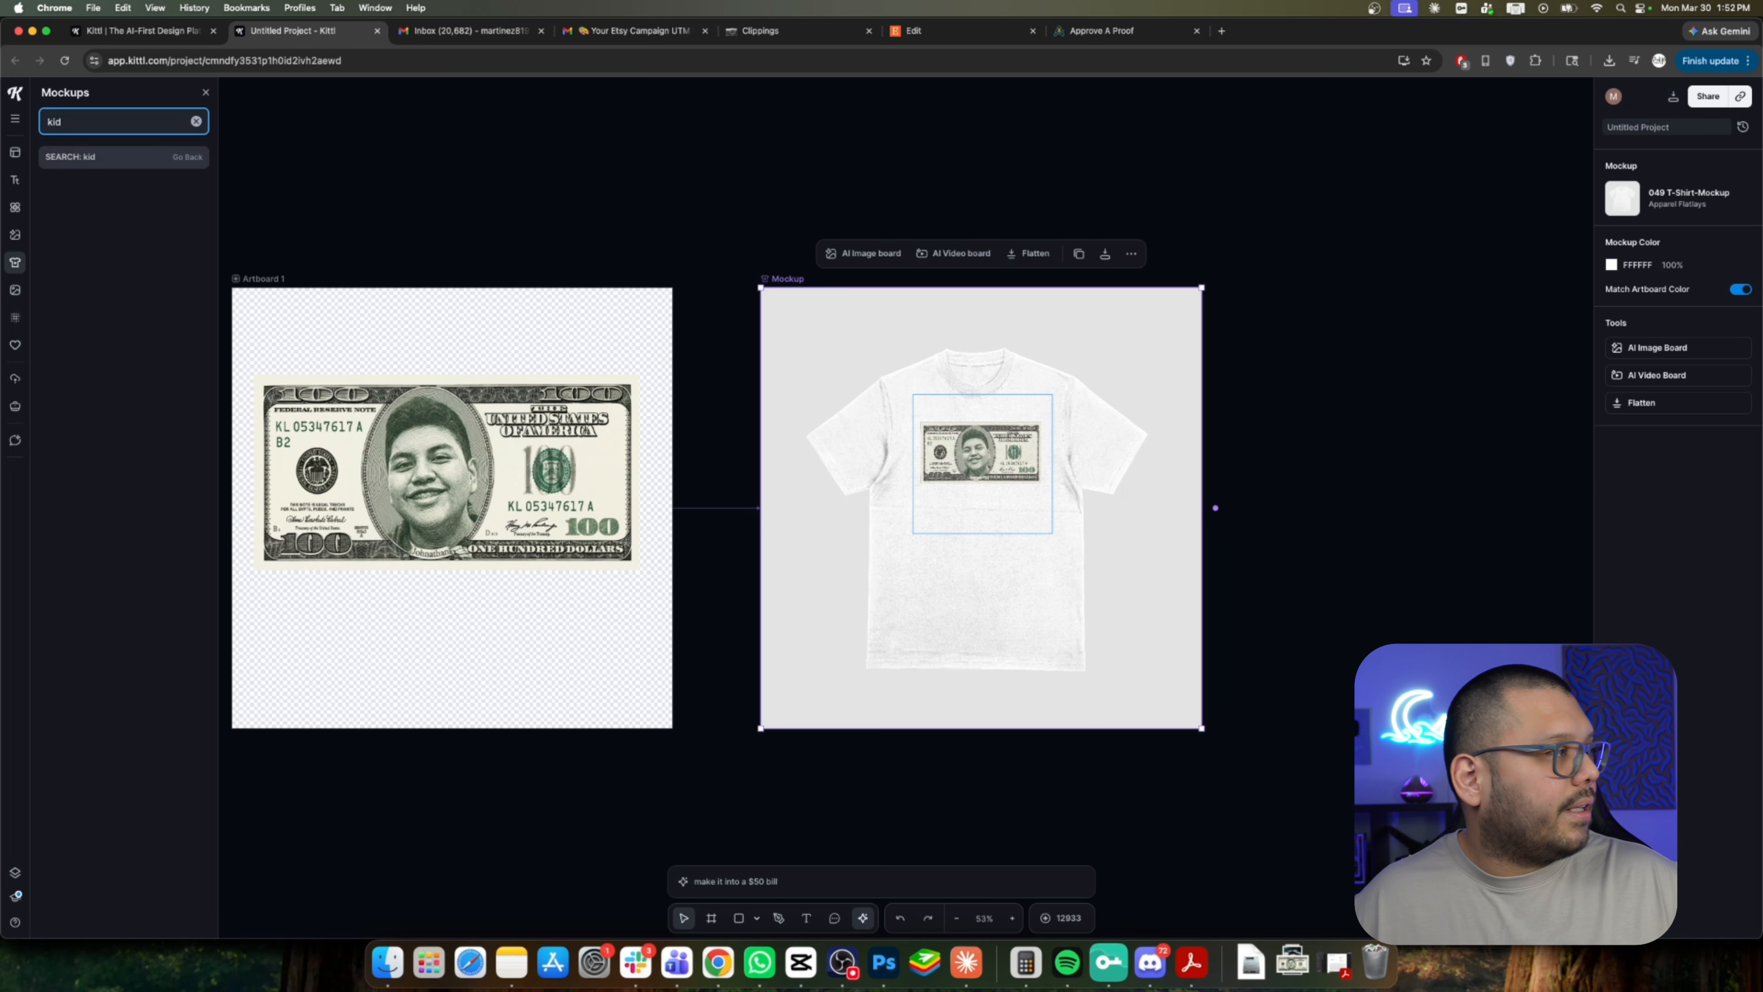
key(Return)
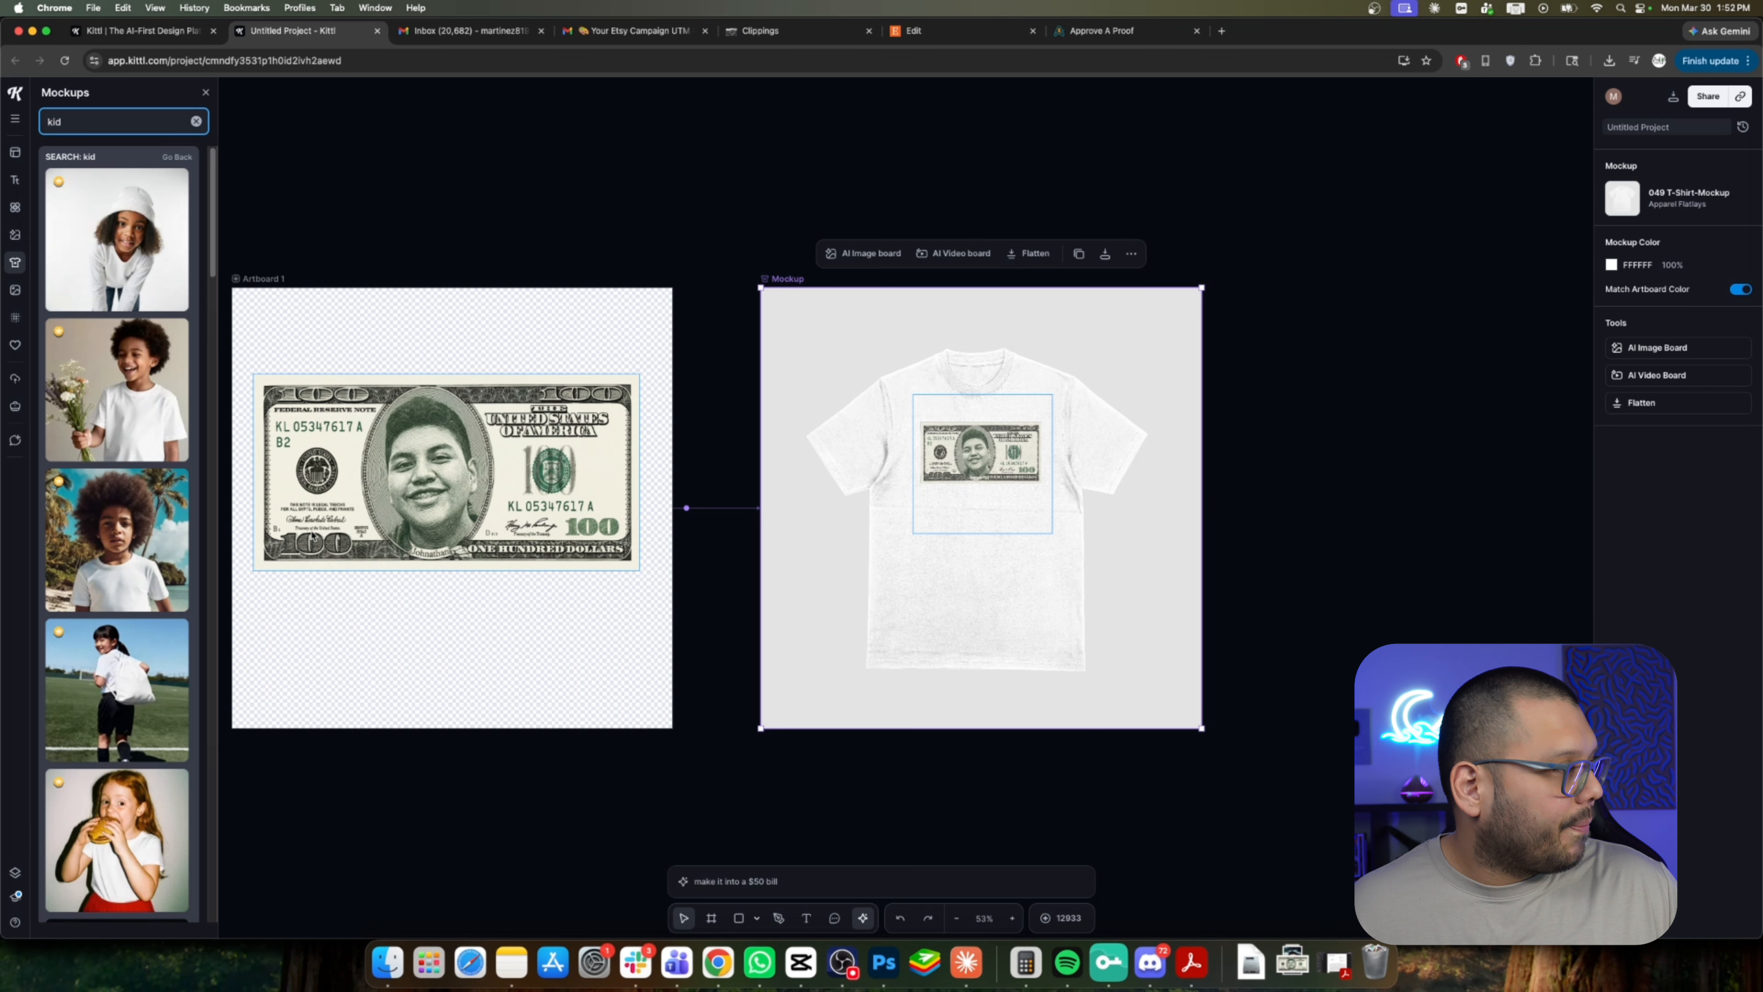
click(134, 566)
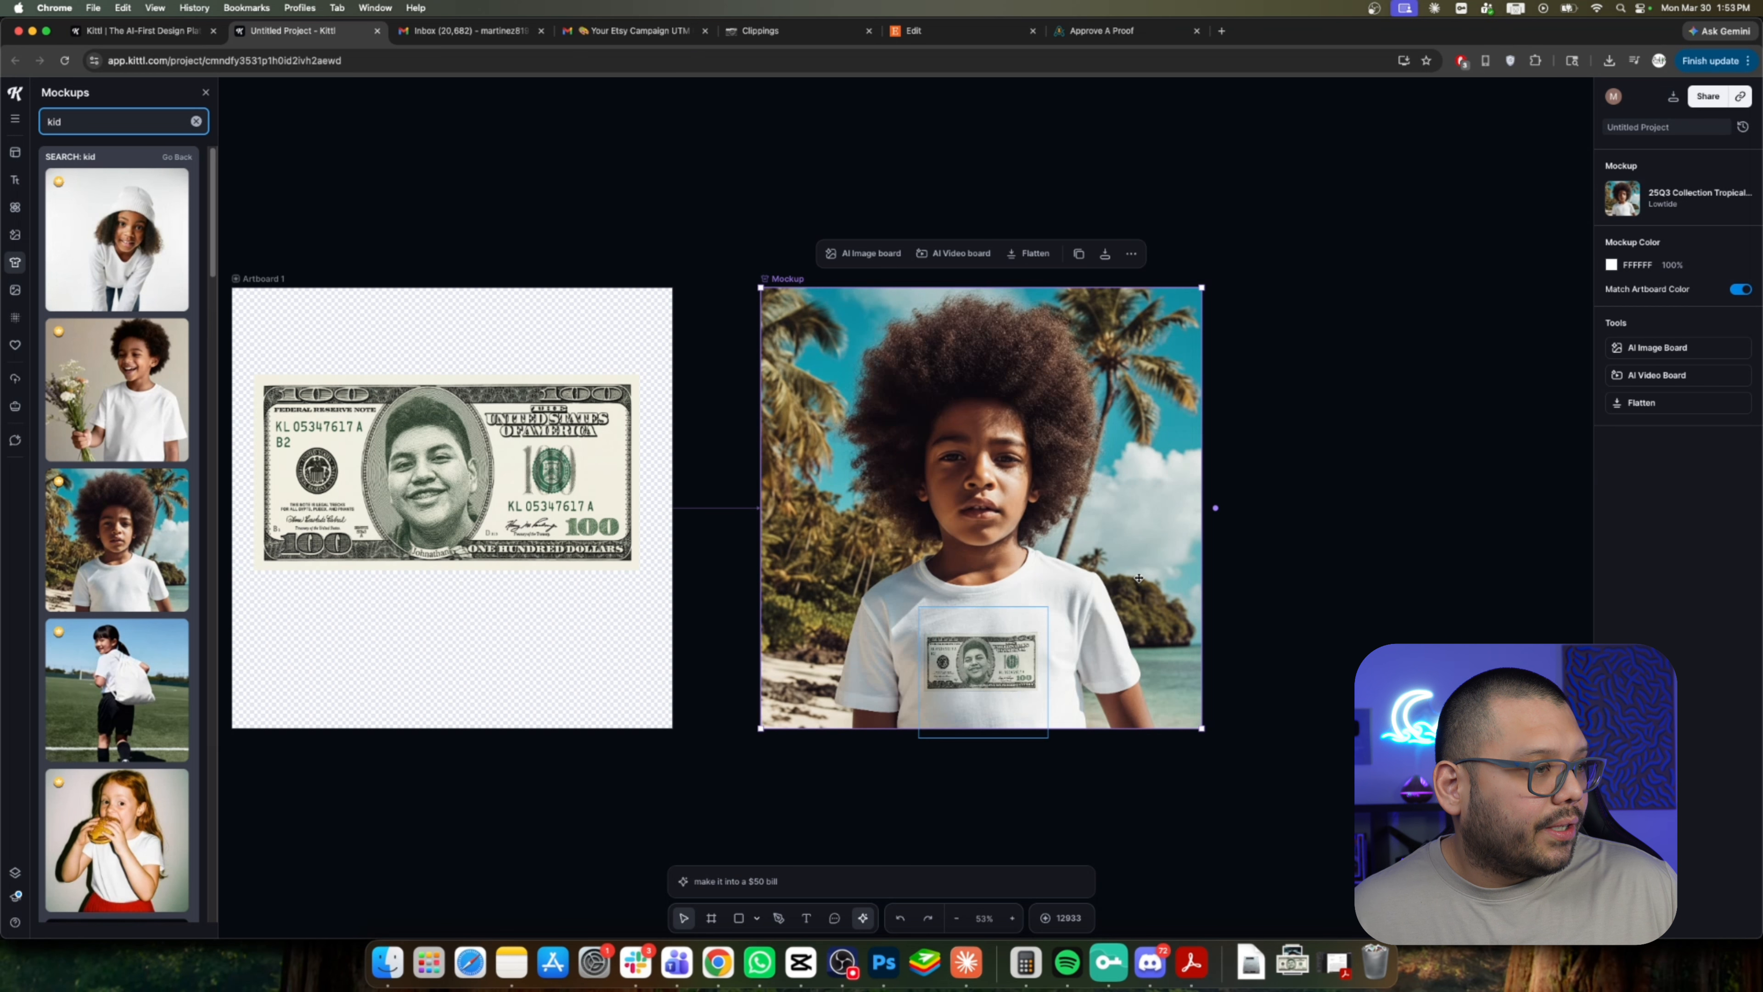
Reposition and enlarge the bill print on the kid's shirt in the mockup.
drag(956, 666, 959, 672)
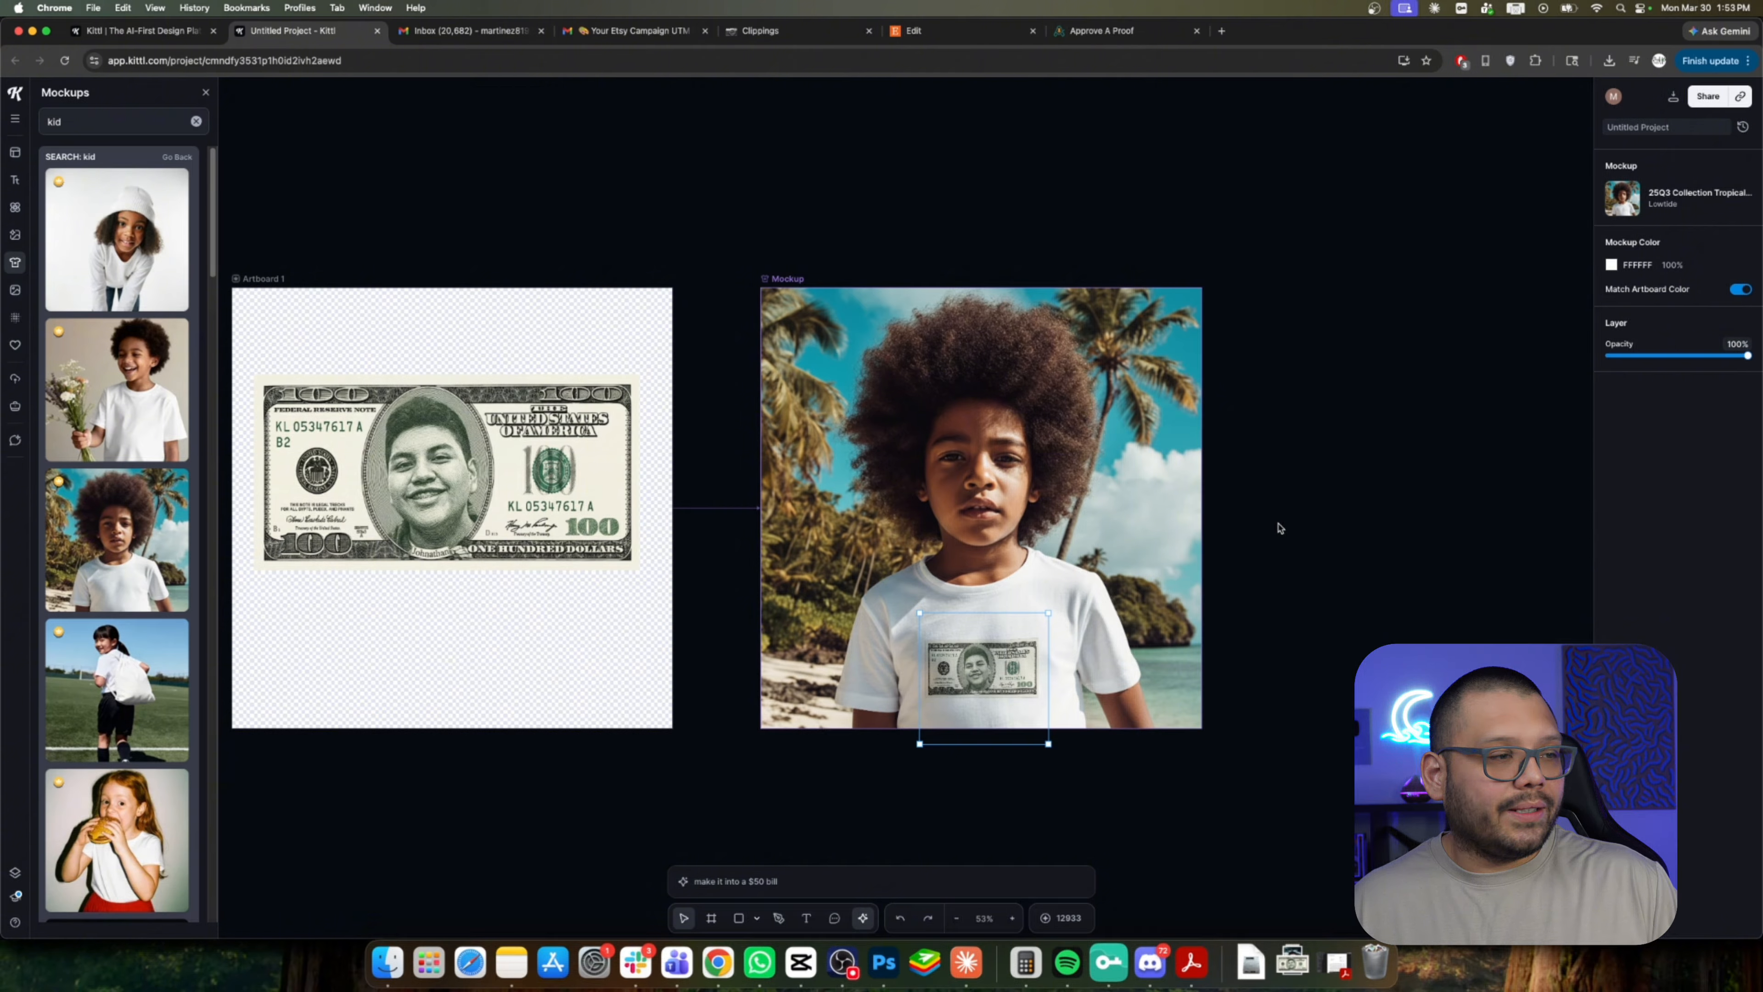
drag(1005, 661, 1010, 653)
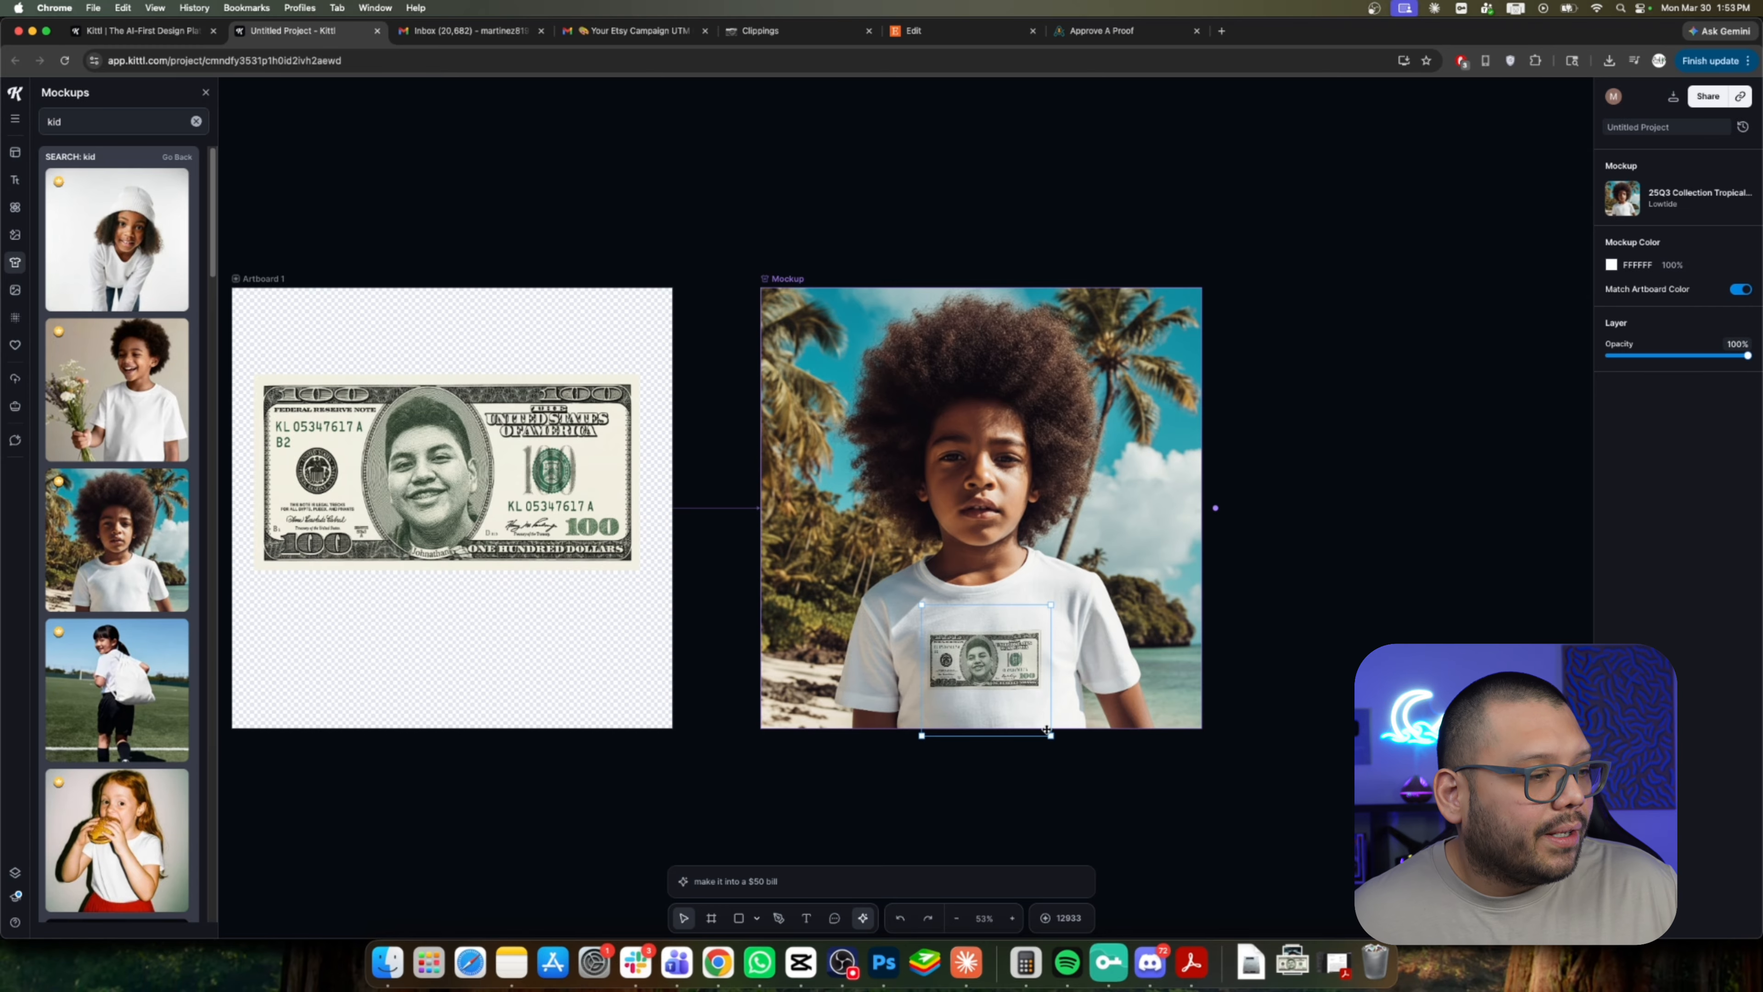
drag(1051, 736, 1072, 760)
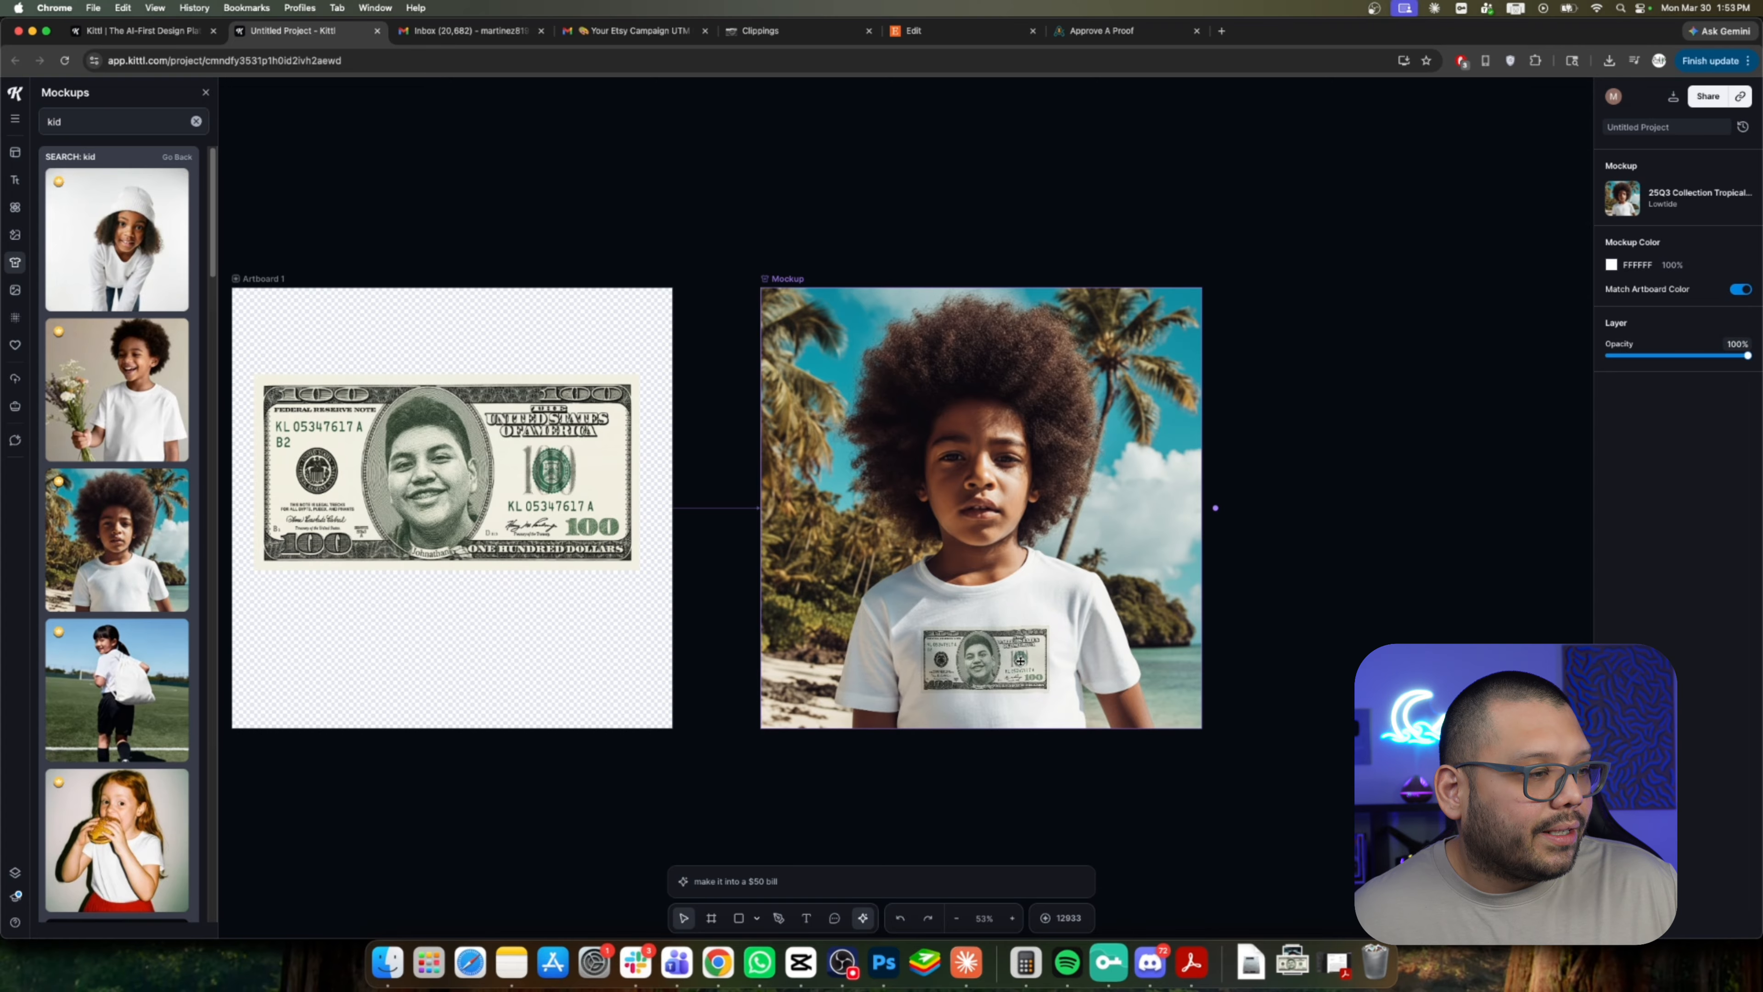
click(1420, 603)
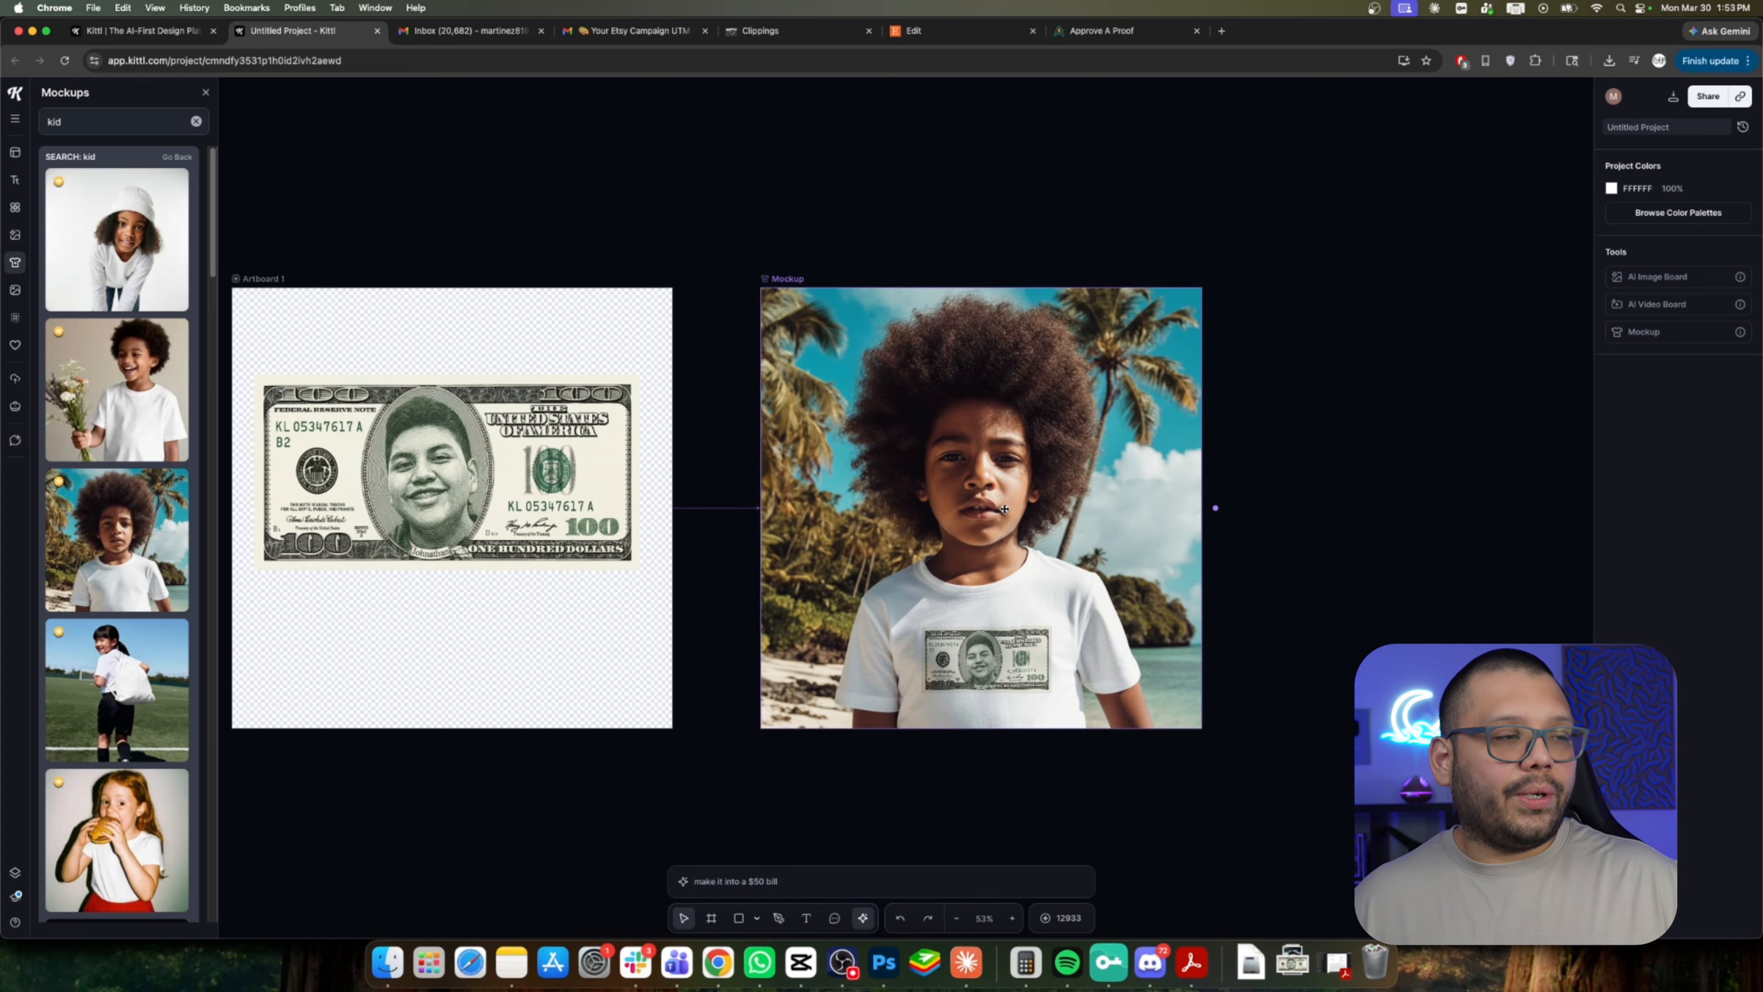
click(426, 471)
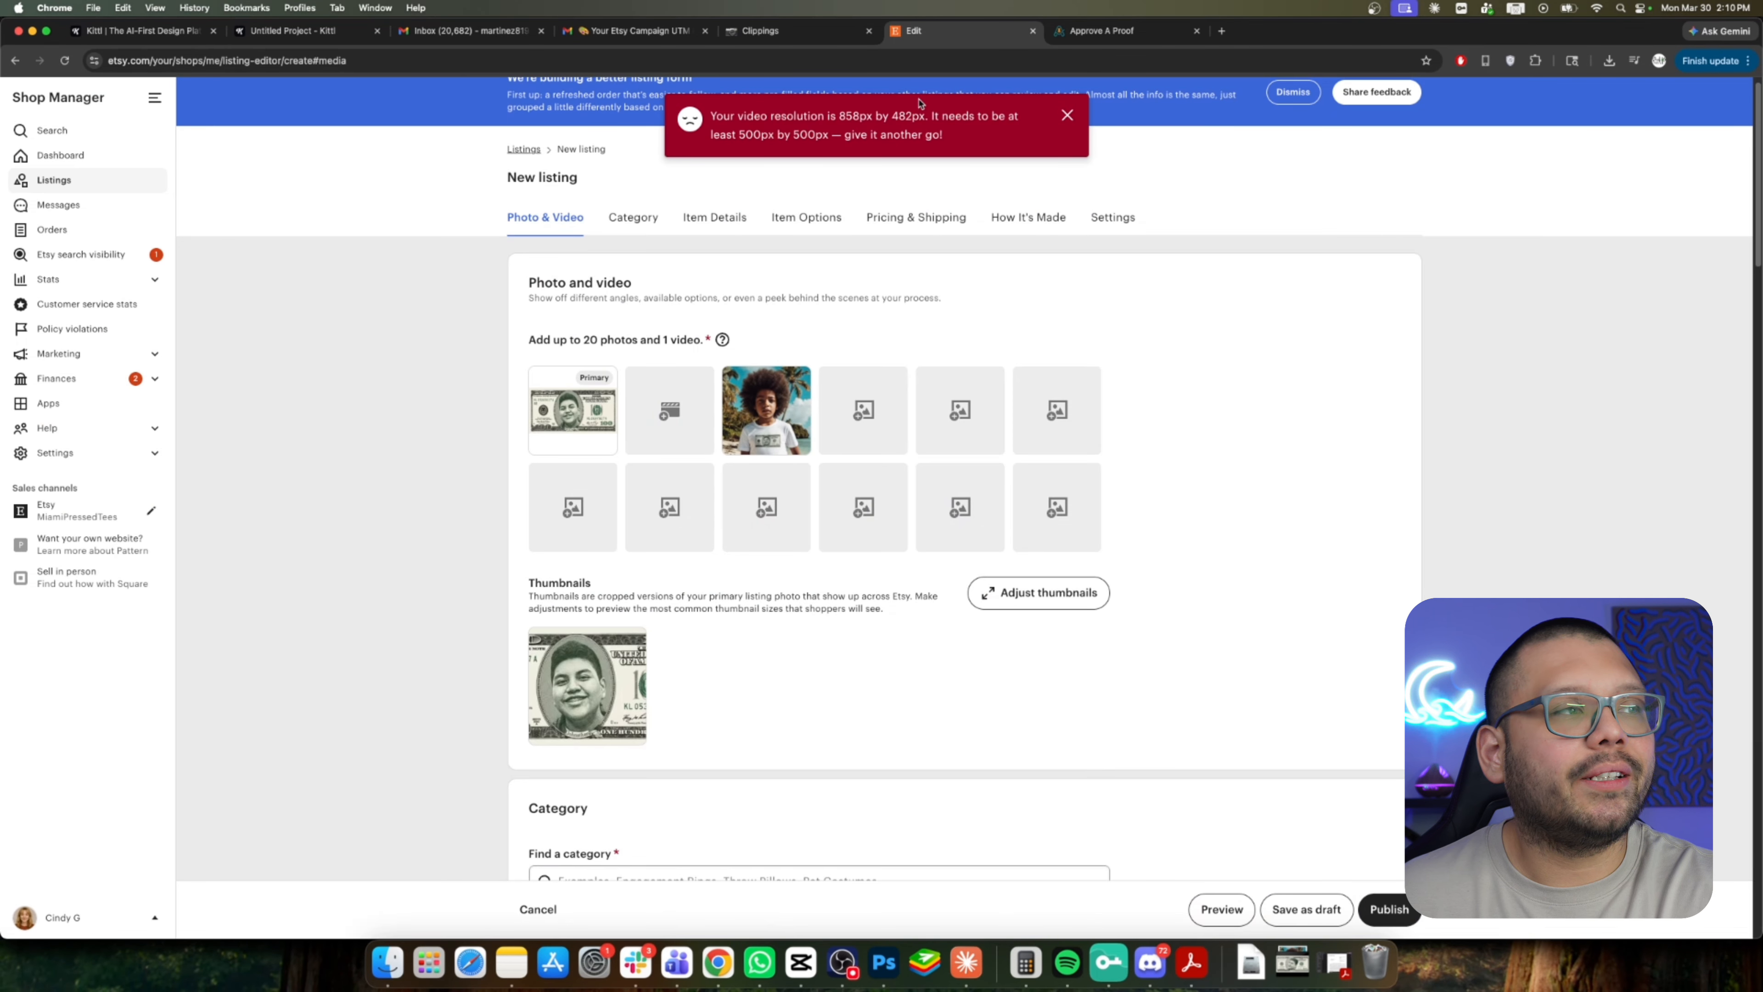
In CapCut, change the video's canvas to a 1:1 aspect ratio and export it.
drag(740, 134, 818, 132)
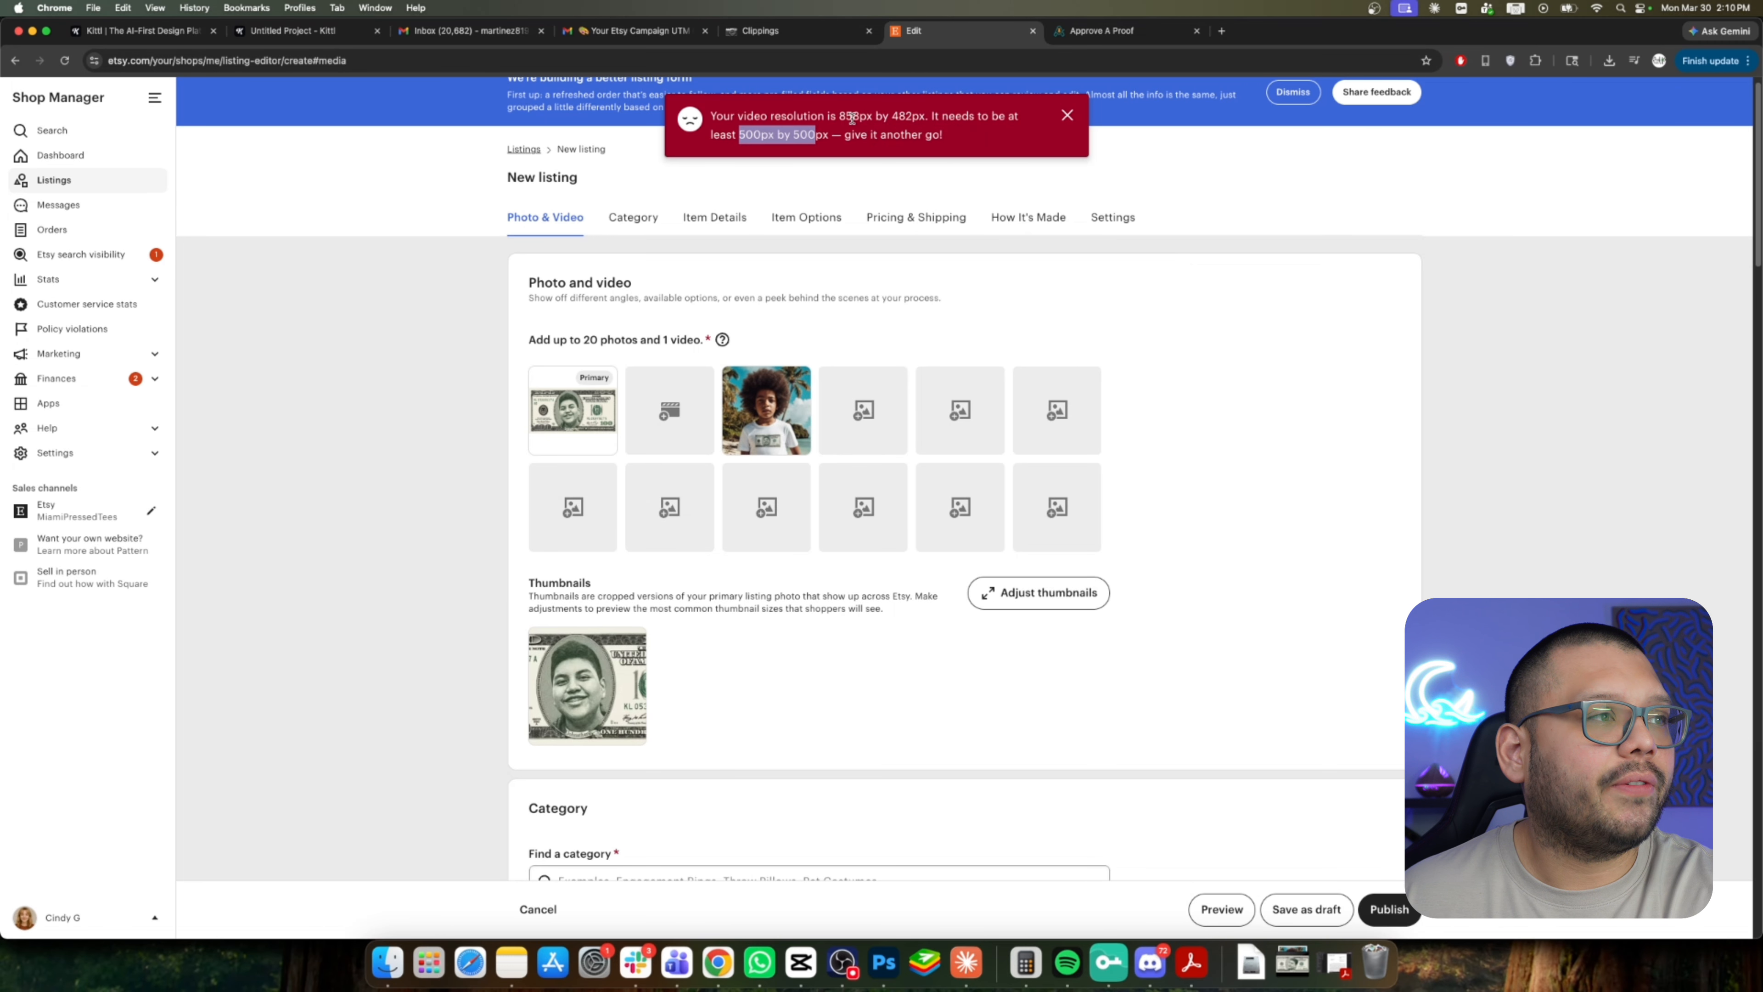
click(801, 963)
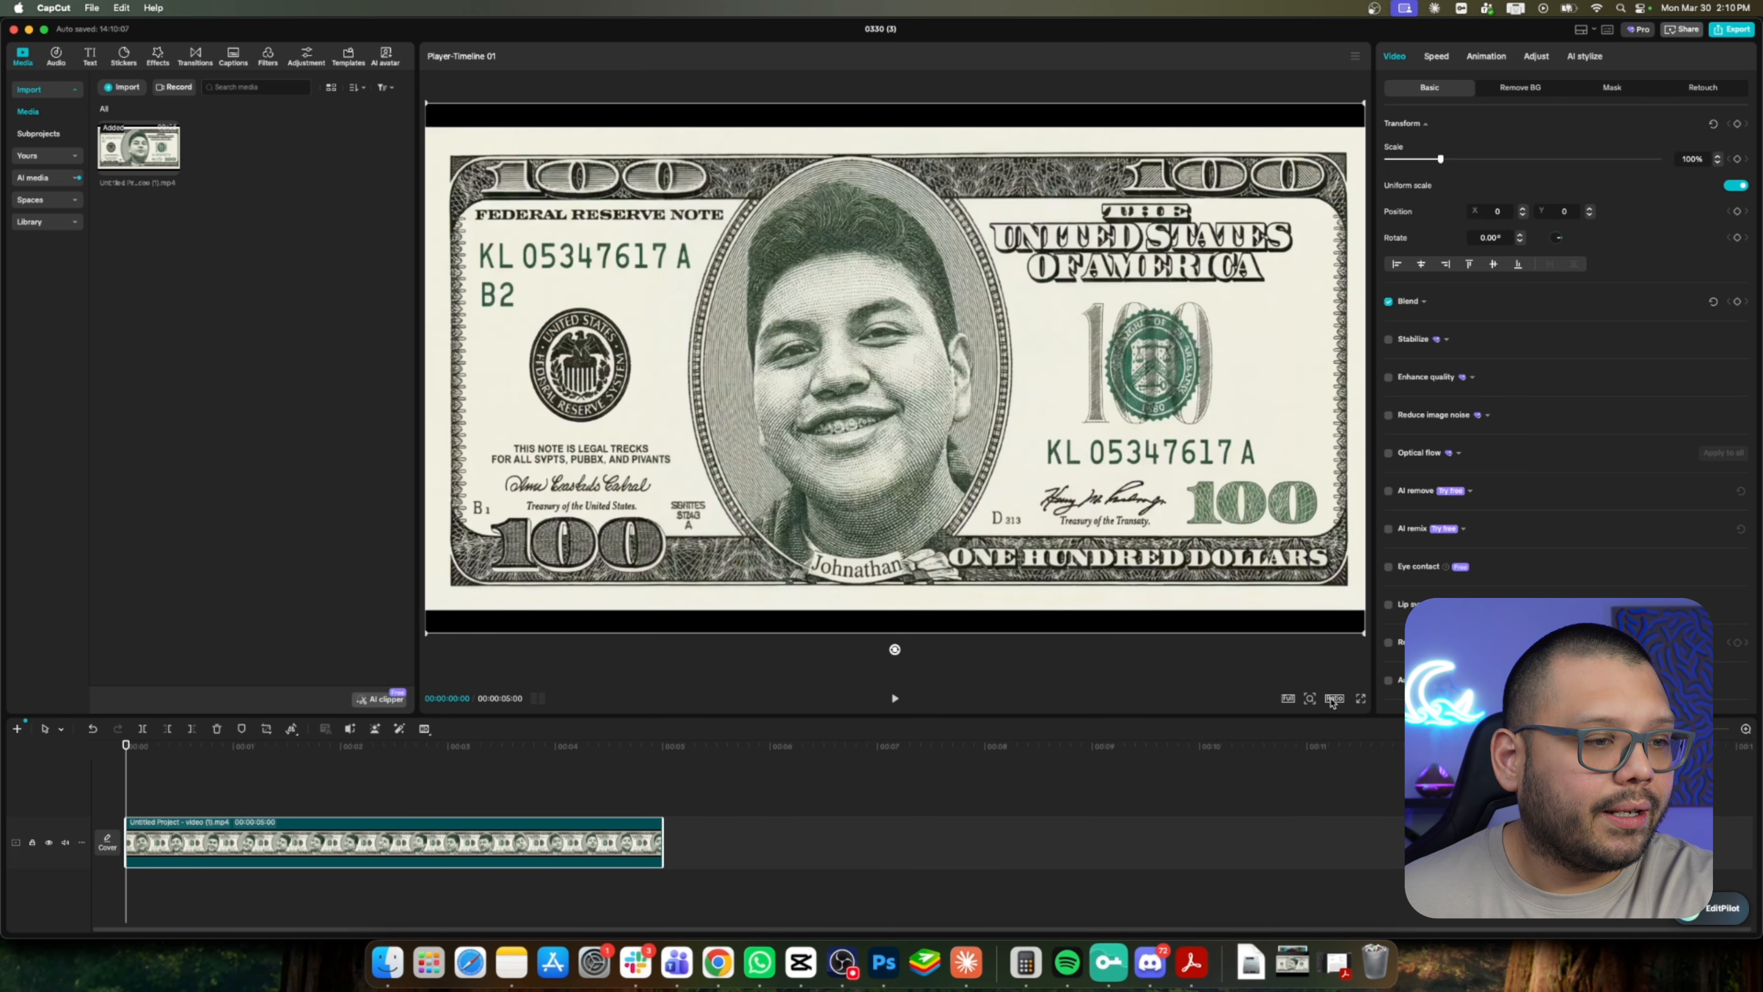
click(1333, 699)
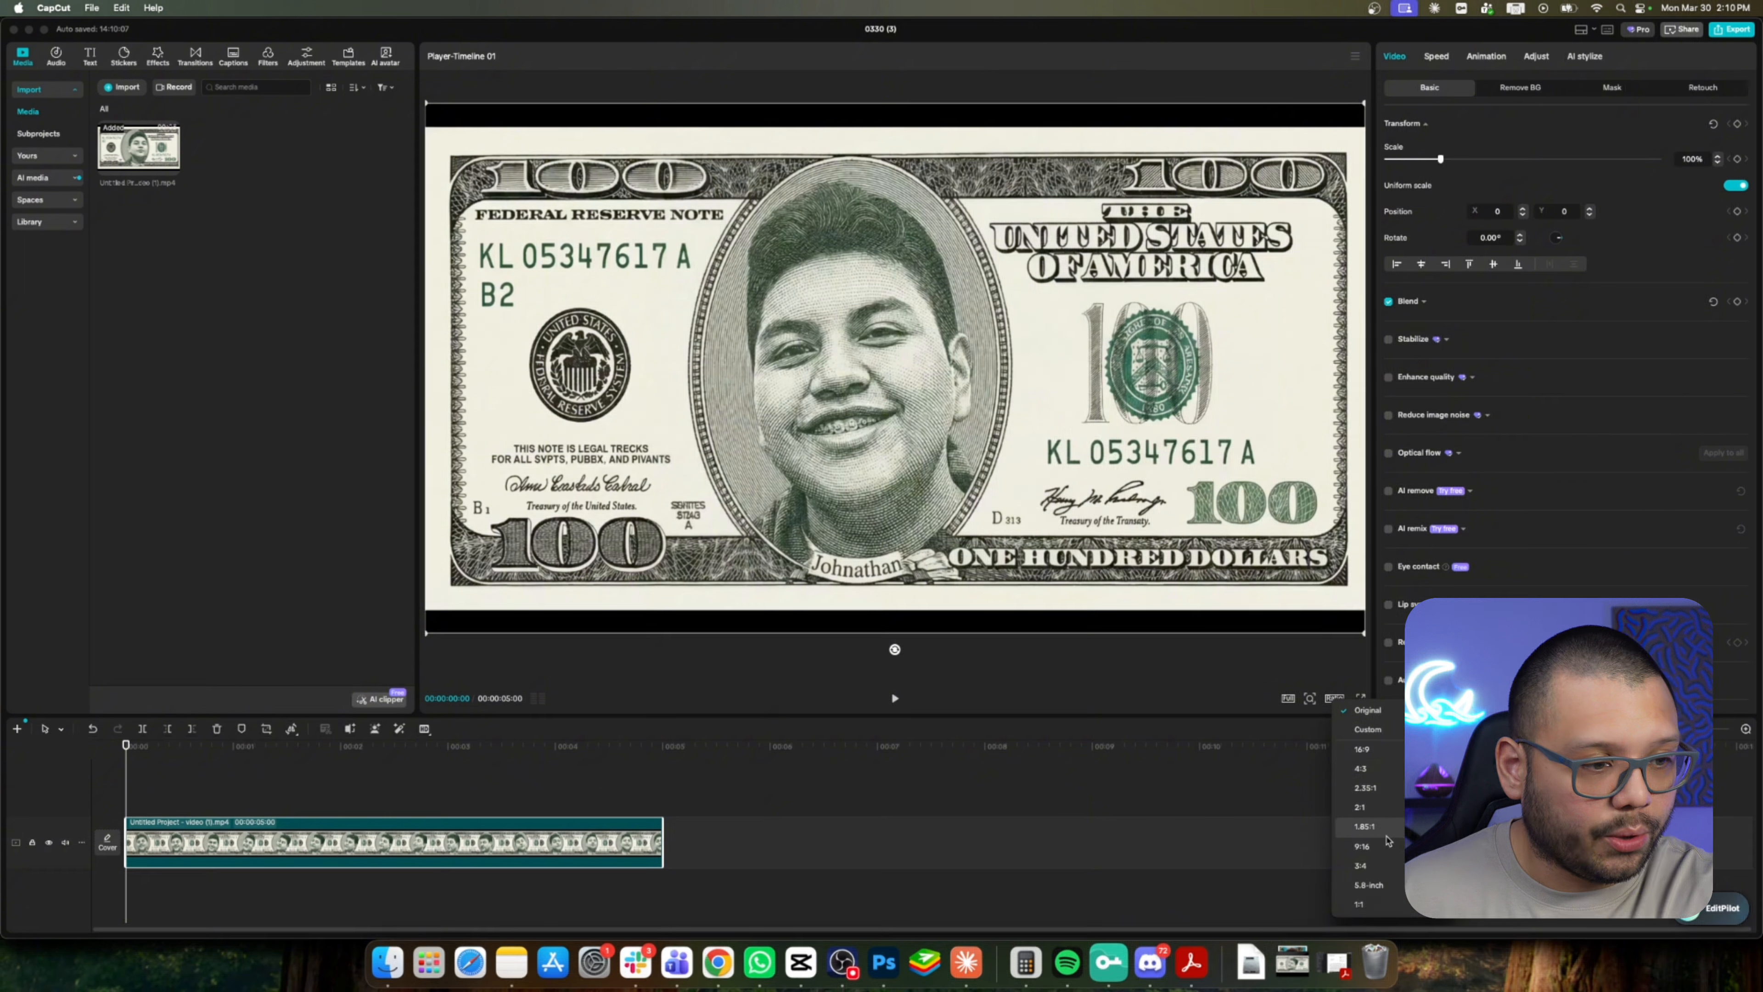
click(1383, 905)
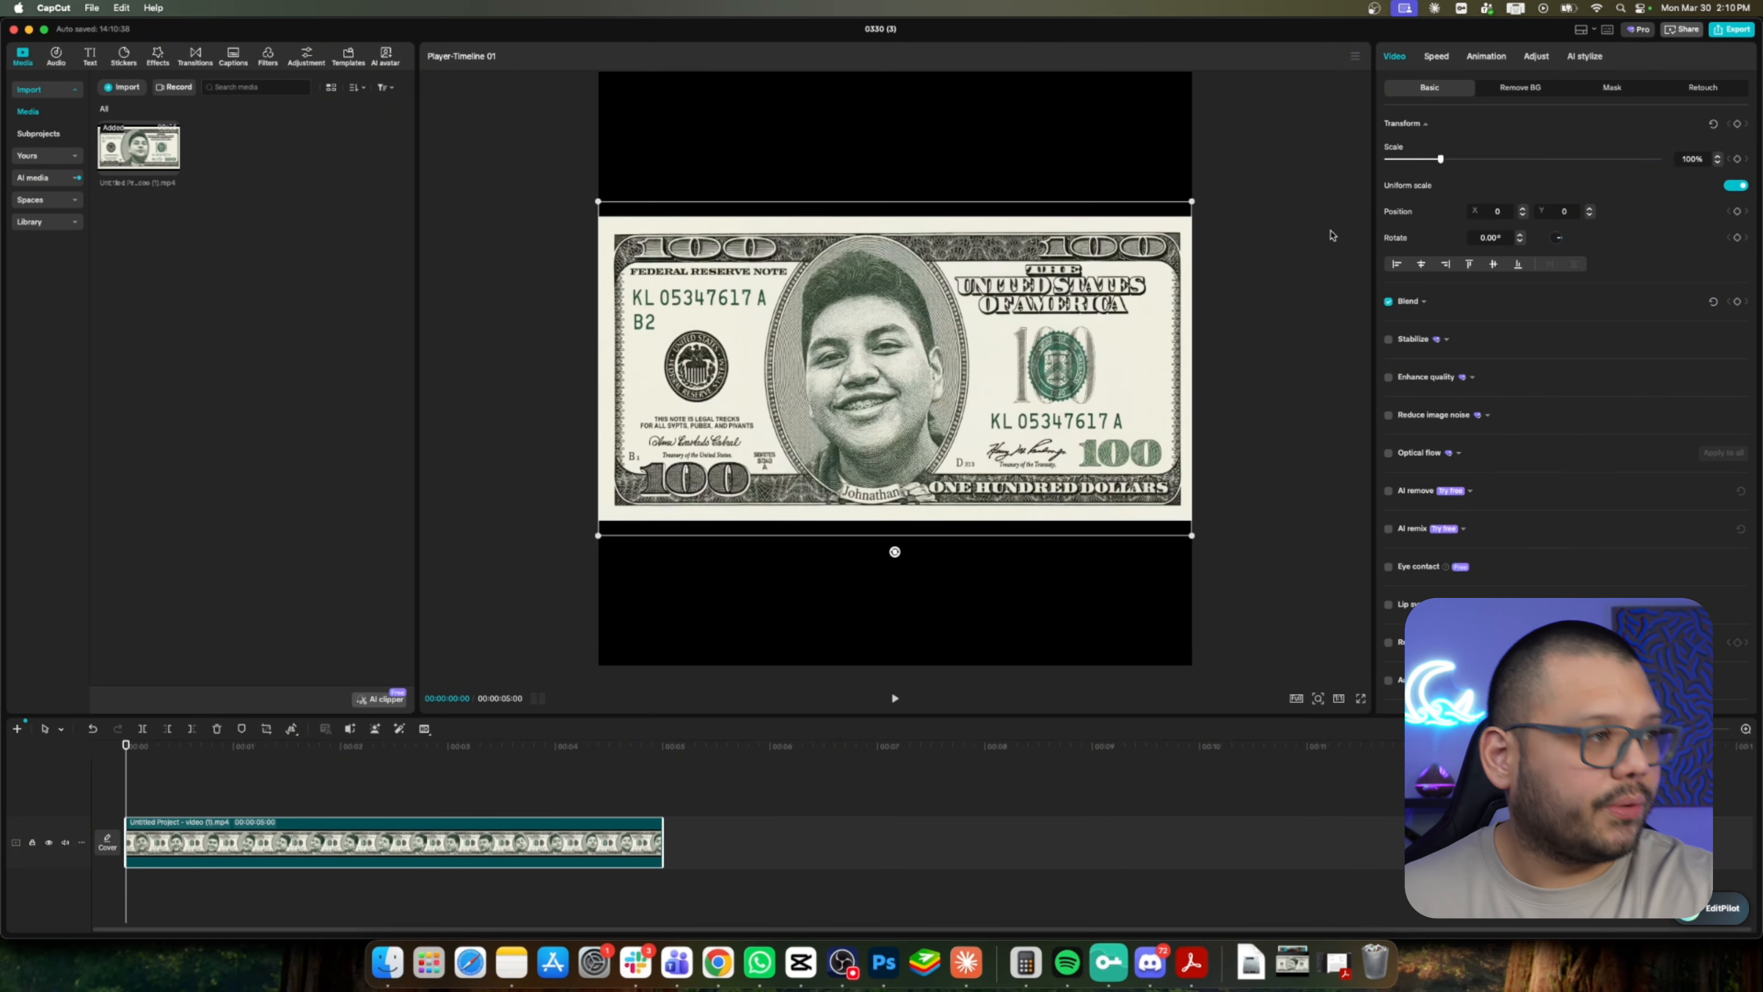
click(1291, 431)
click(1732, 30)
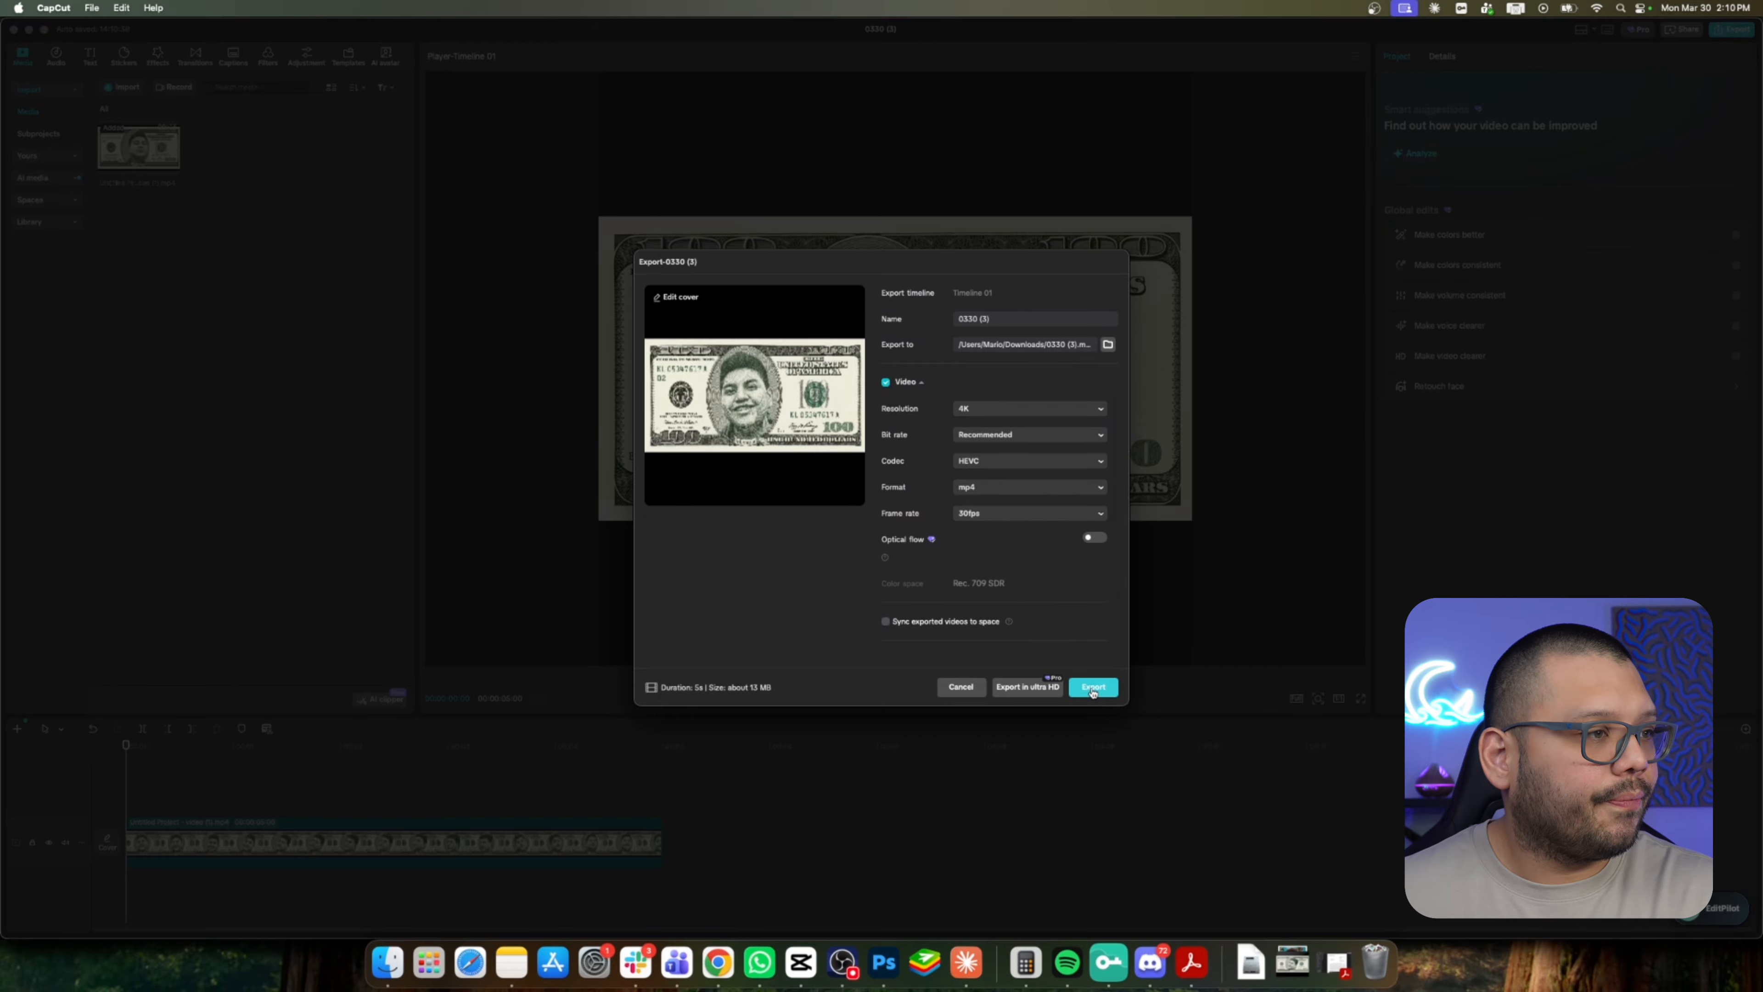
click(1093, 686)
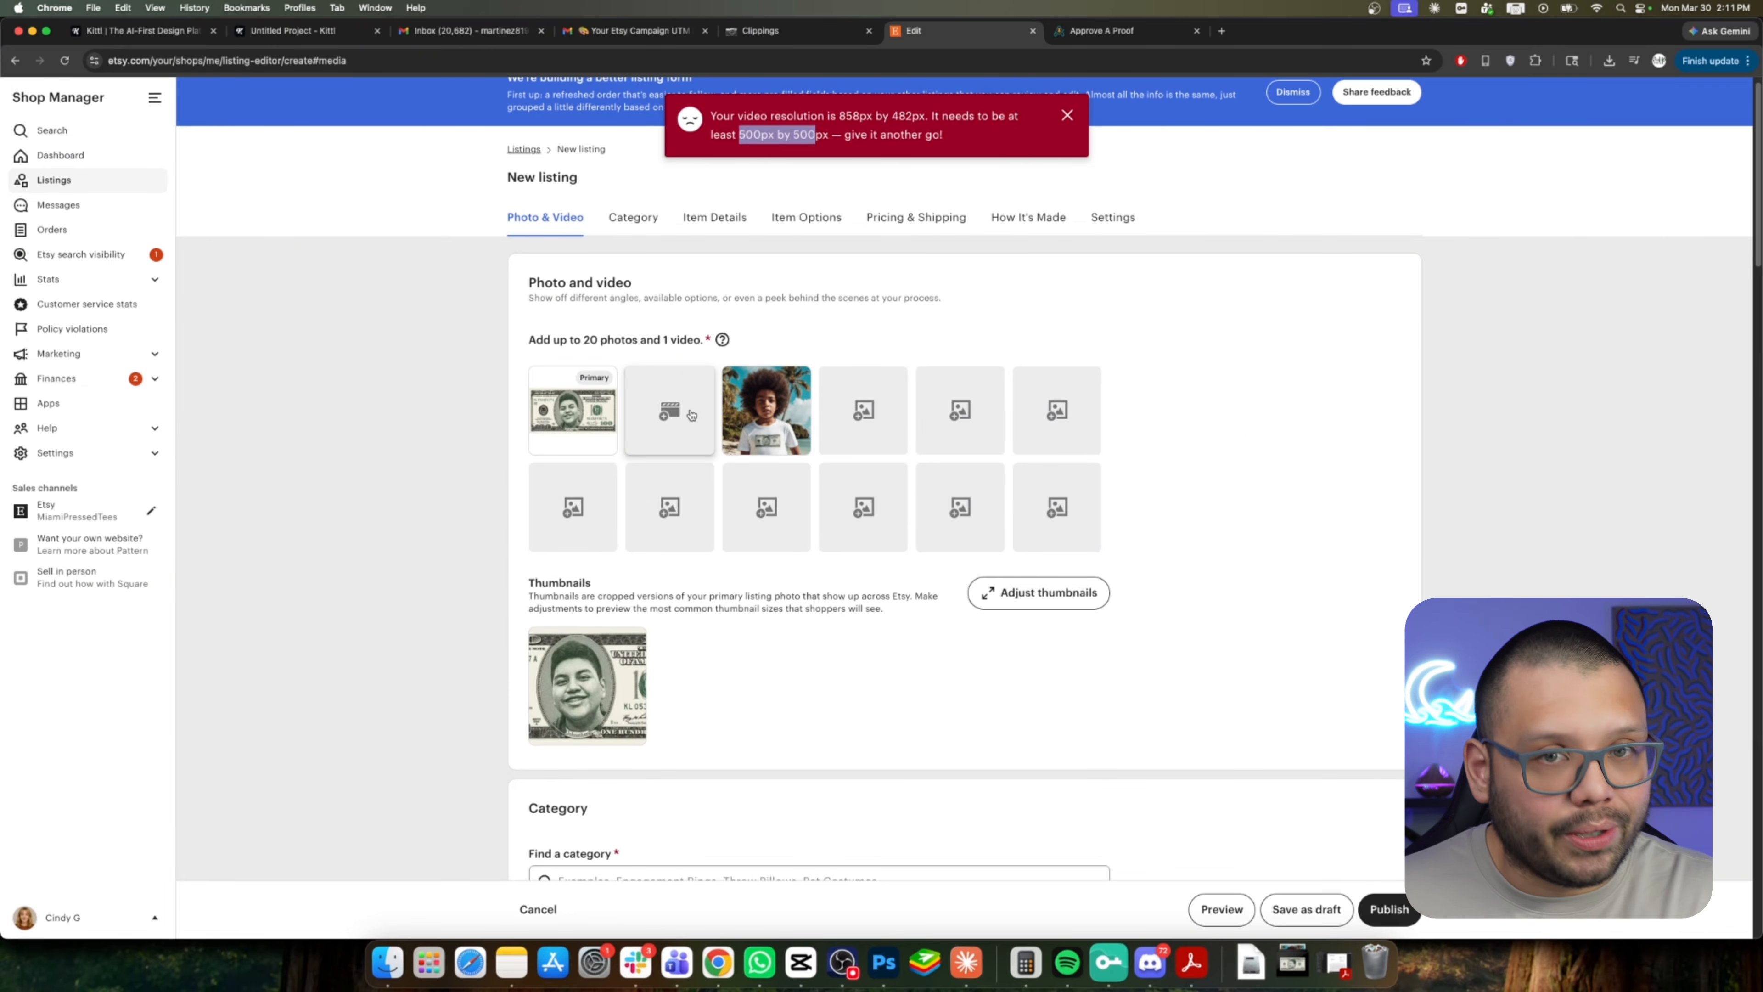
Upload the exported video to the Etsy listing's video slot and dismiss the resolution notice.
click(691, 414)
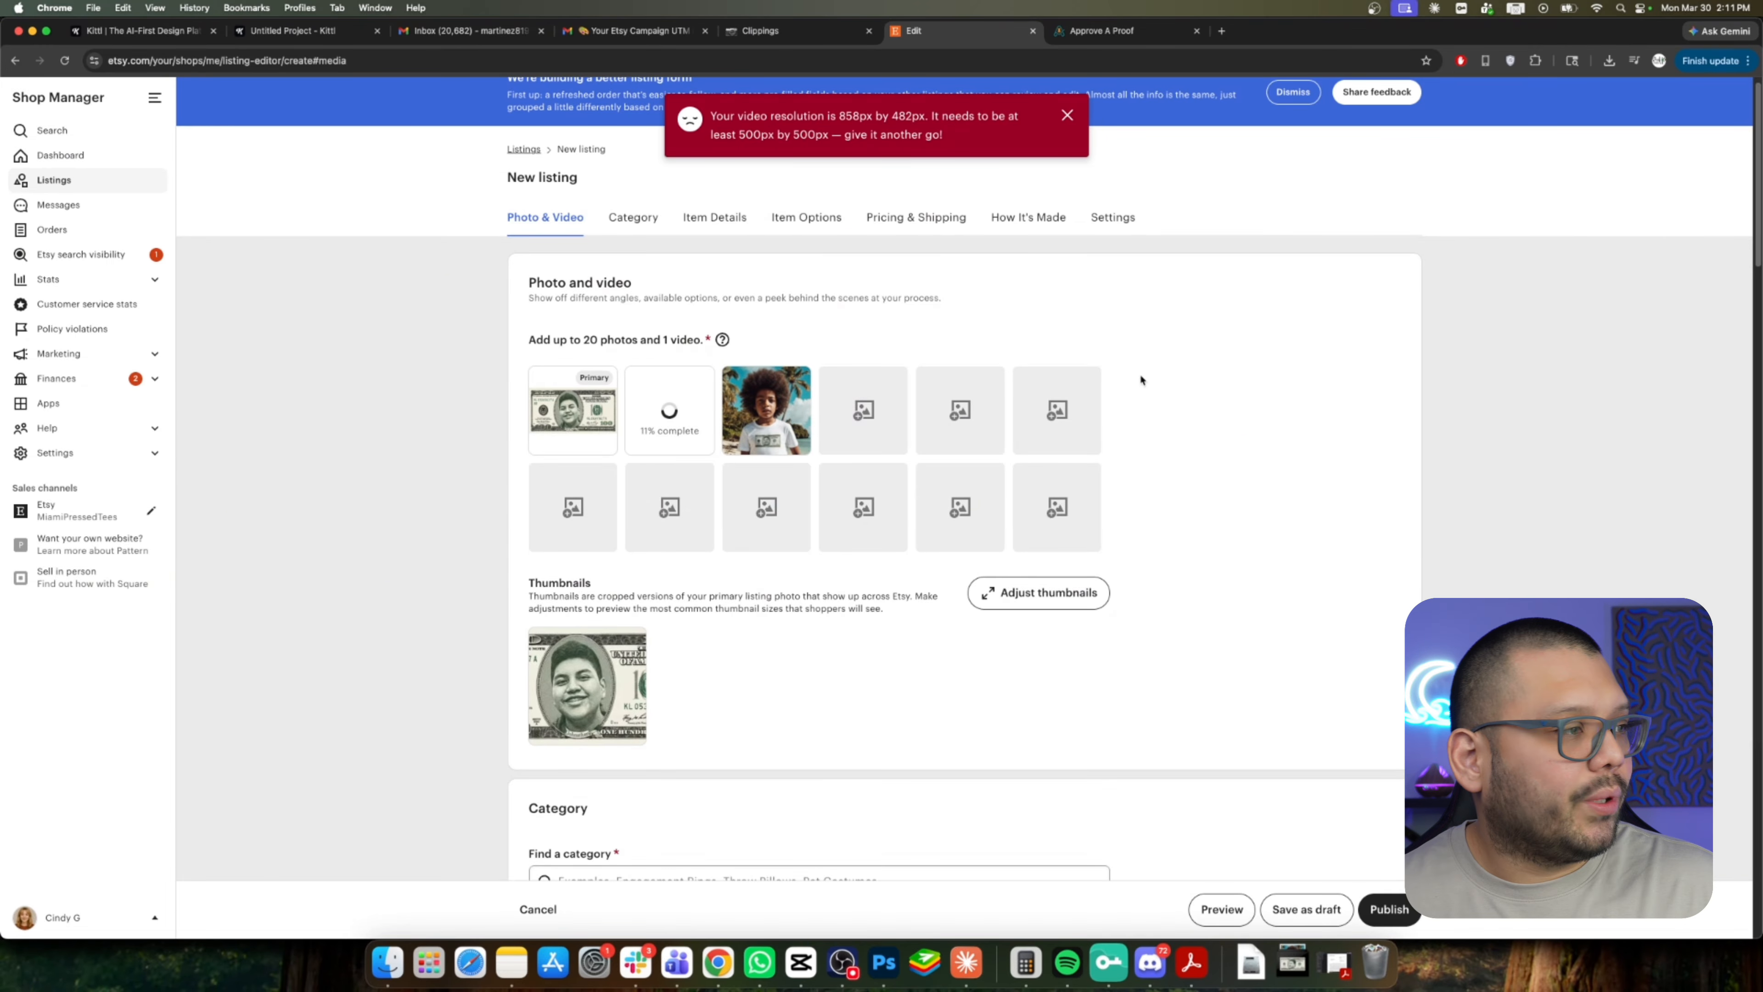
click(1068, 116)
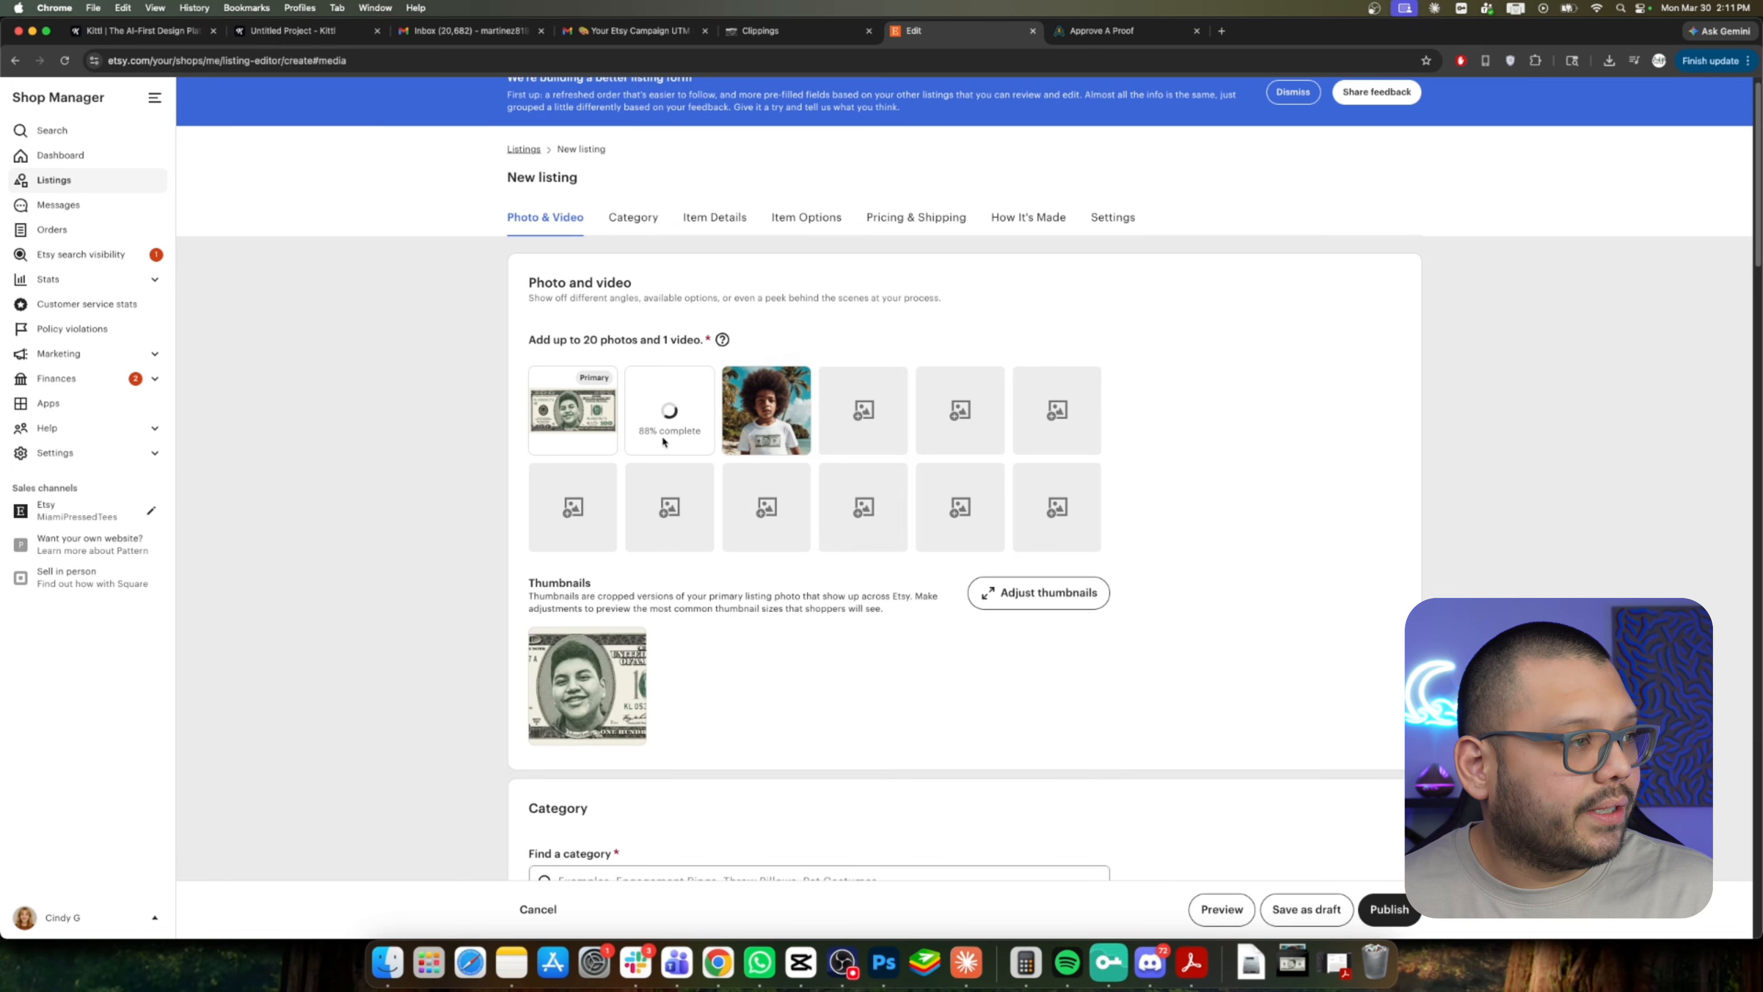
mouse_move(675, 418)
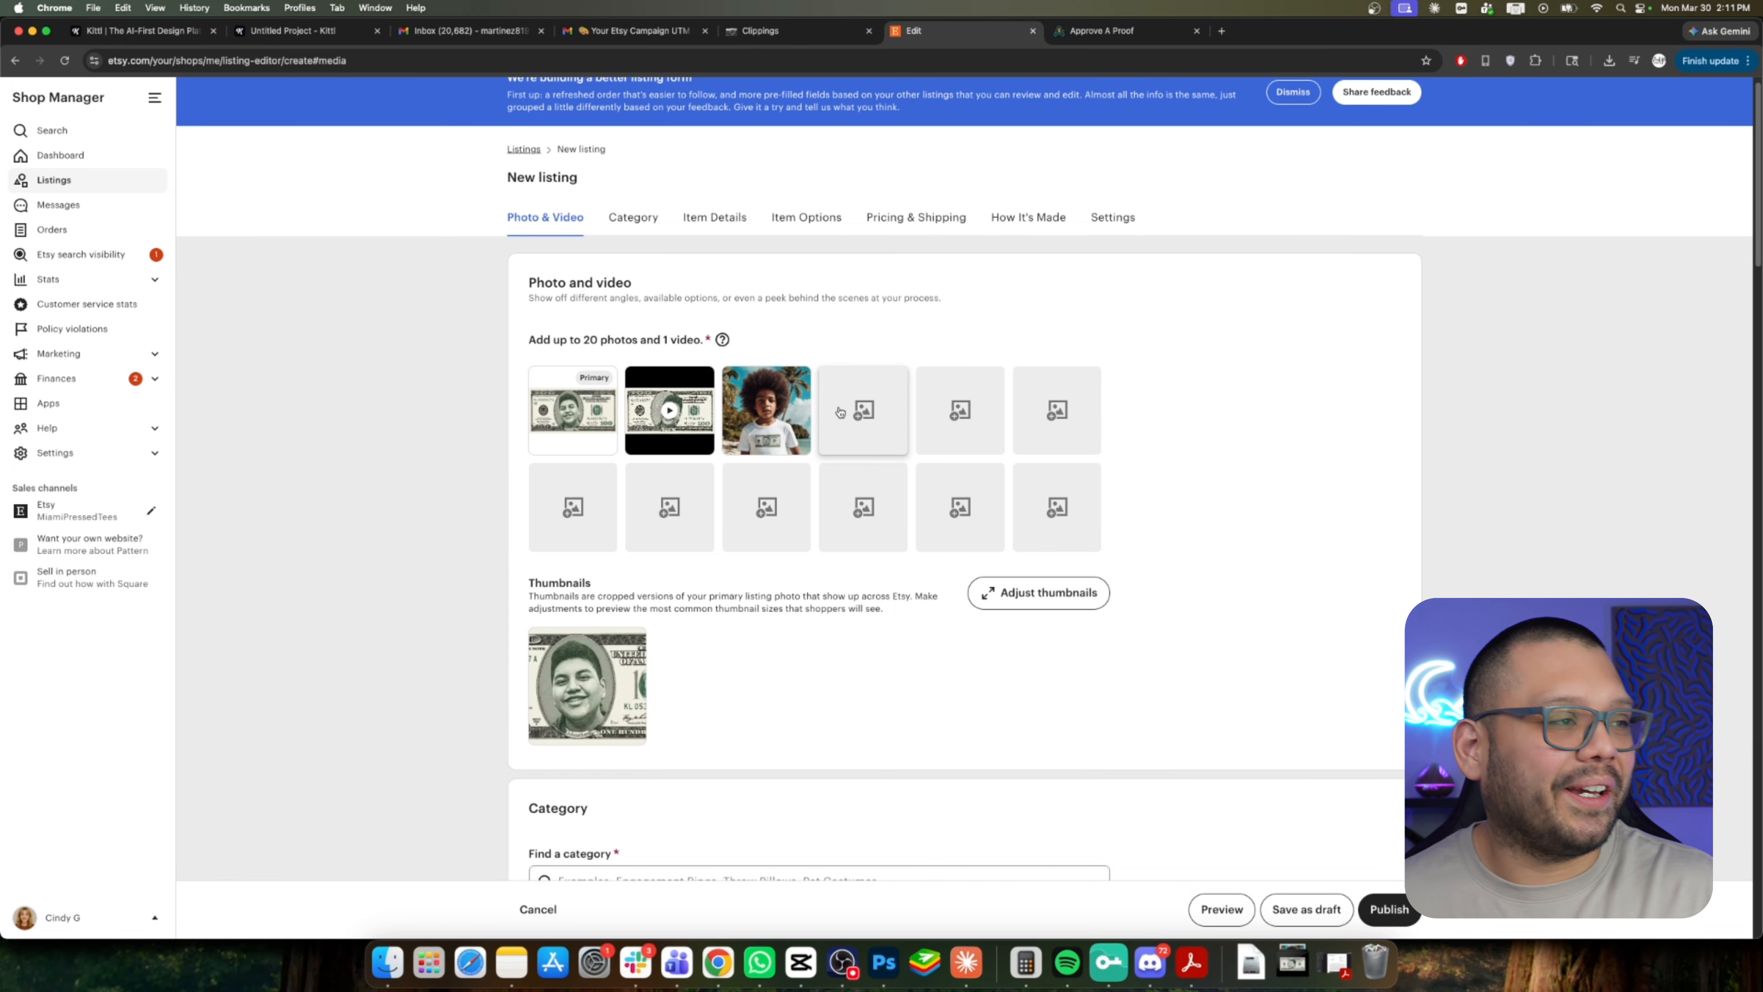
Scroll through the Etsy search results for money face shirts.
scroll(1485, 521, down, 5)
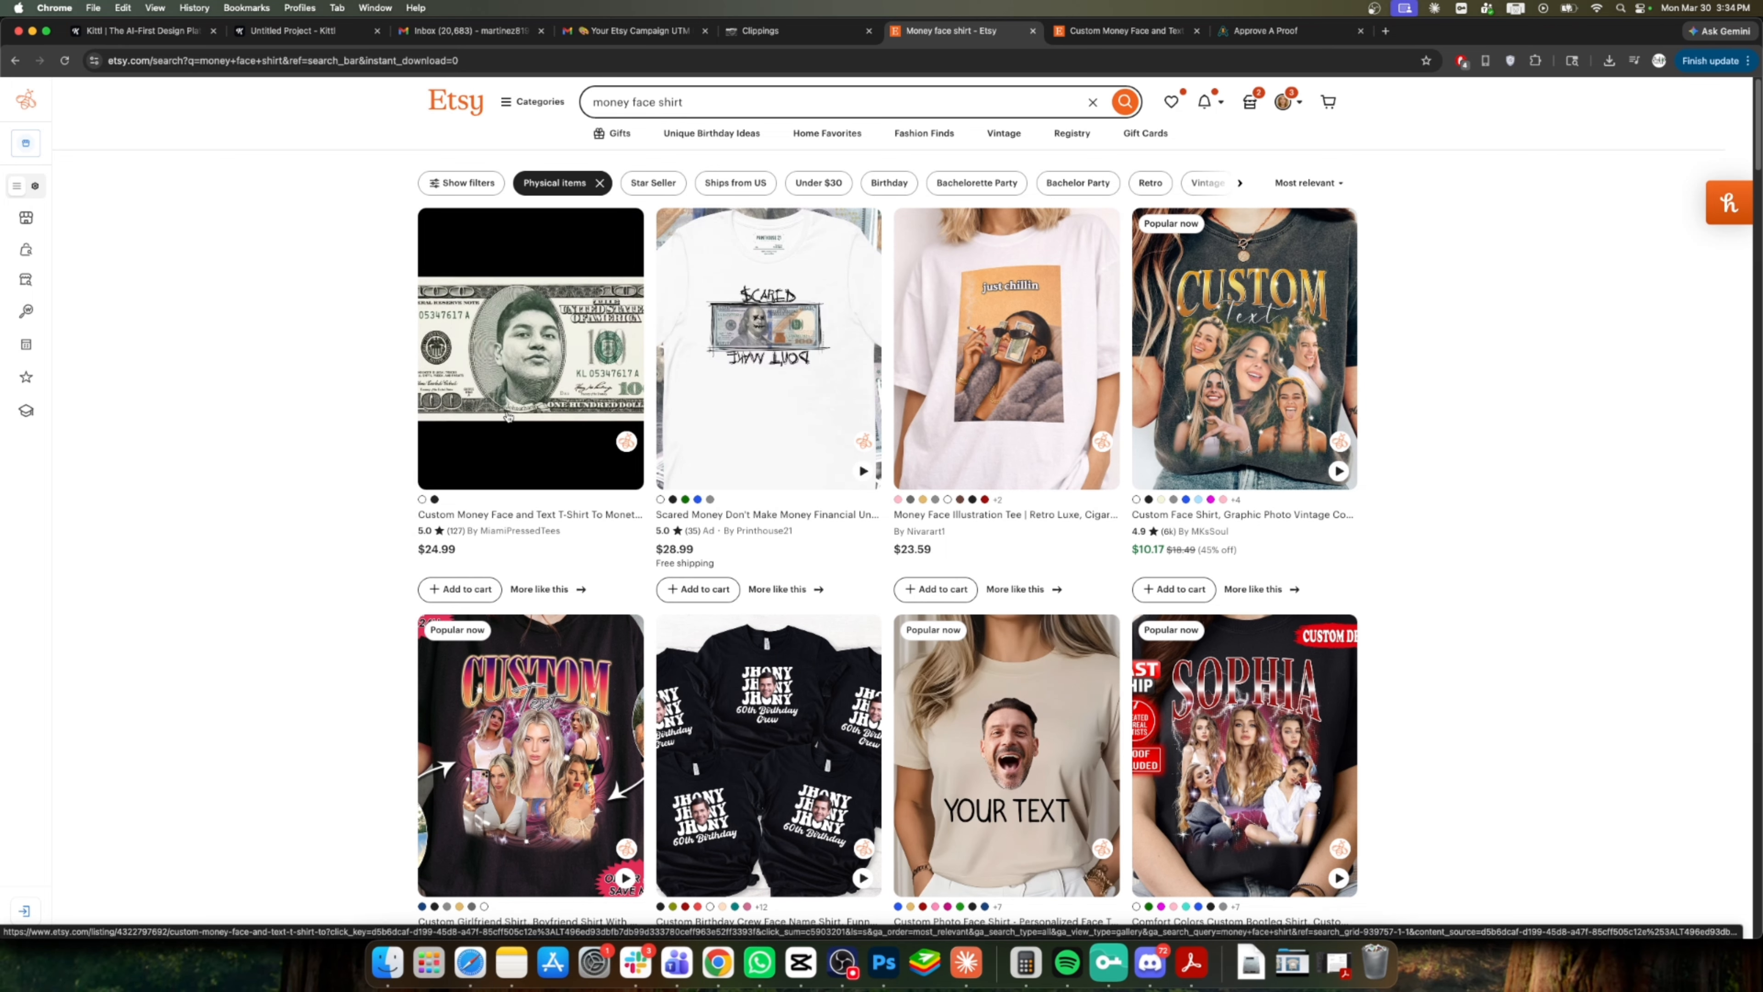
scroll(508, 417, down, 1)
scroll(508, 417, down, 1)
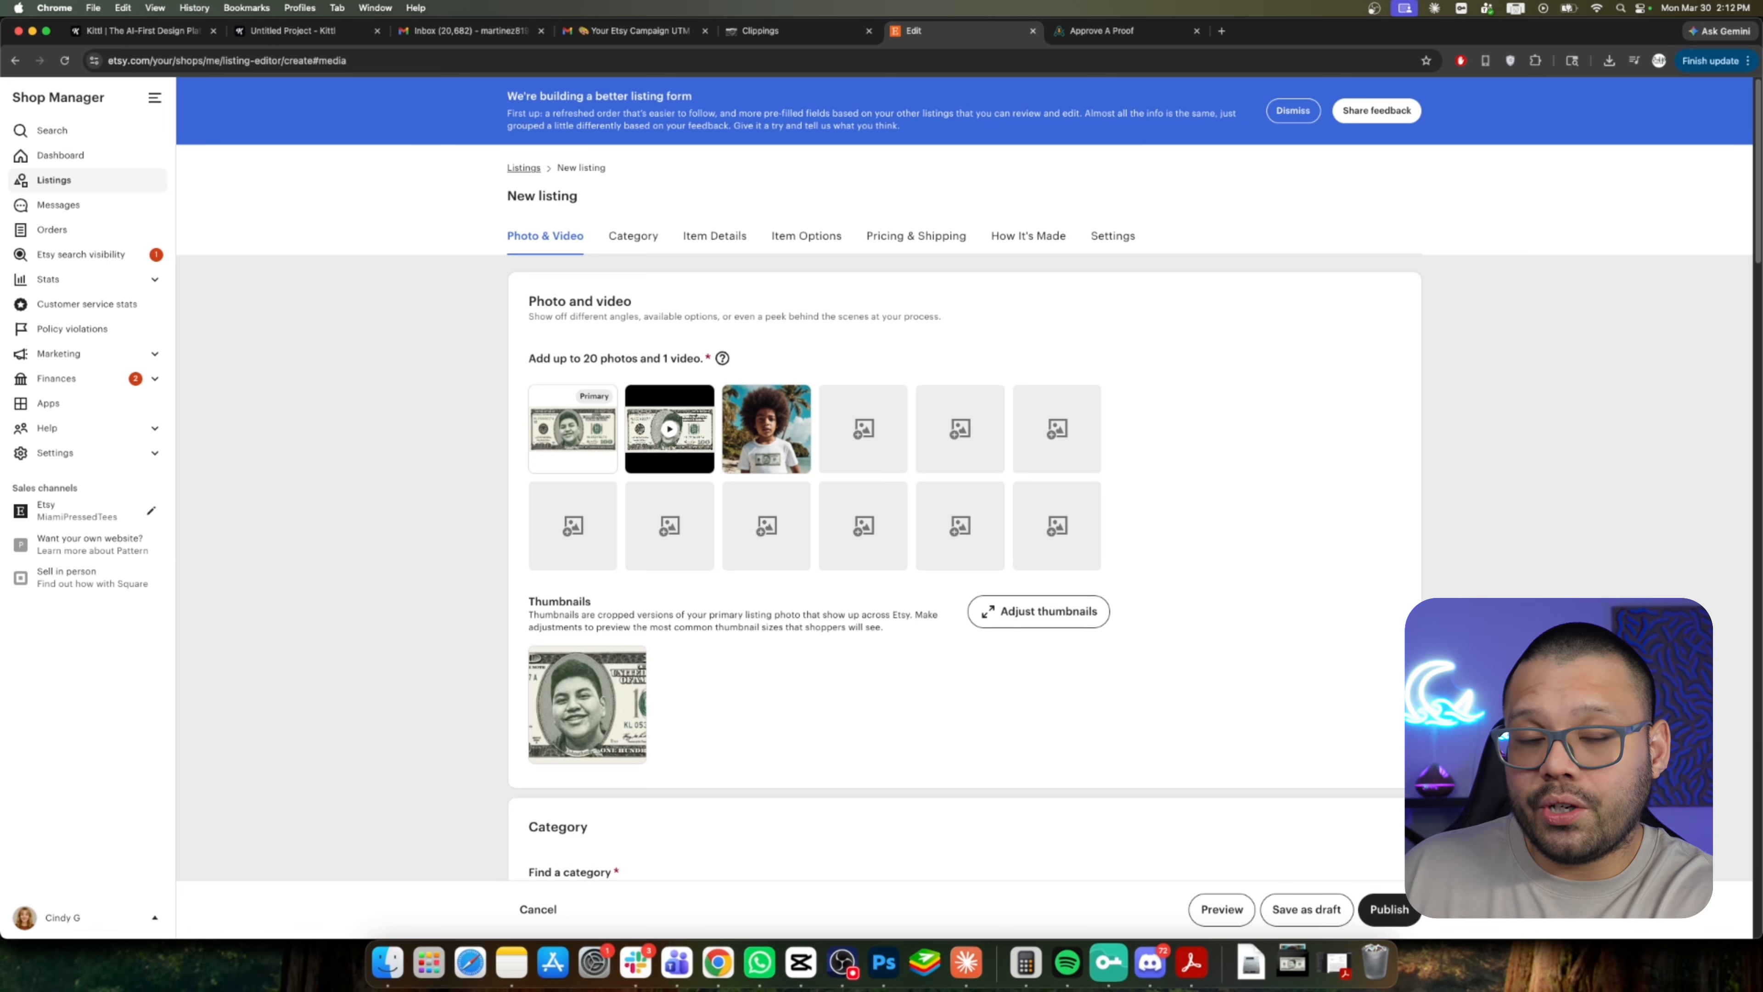
Add personalization to the listing with buyer instructions reading Name of the person.
scroll(1149, 623, down, 10)
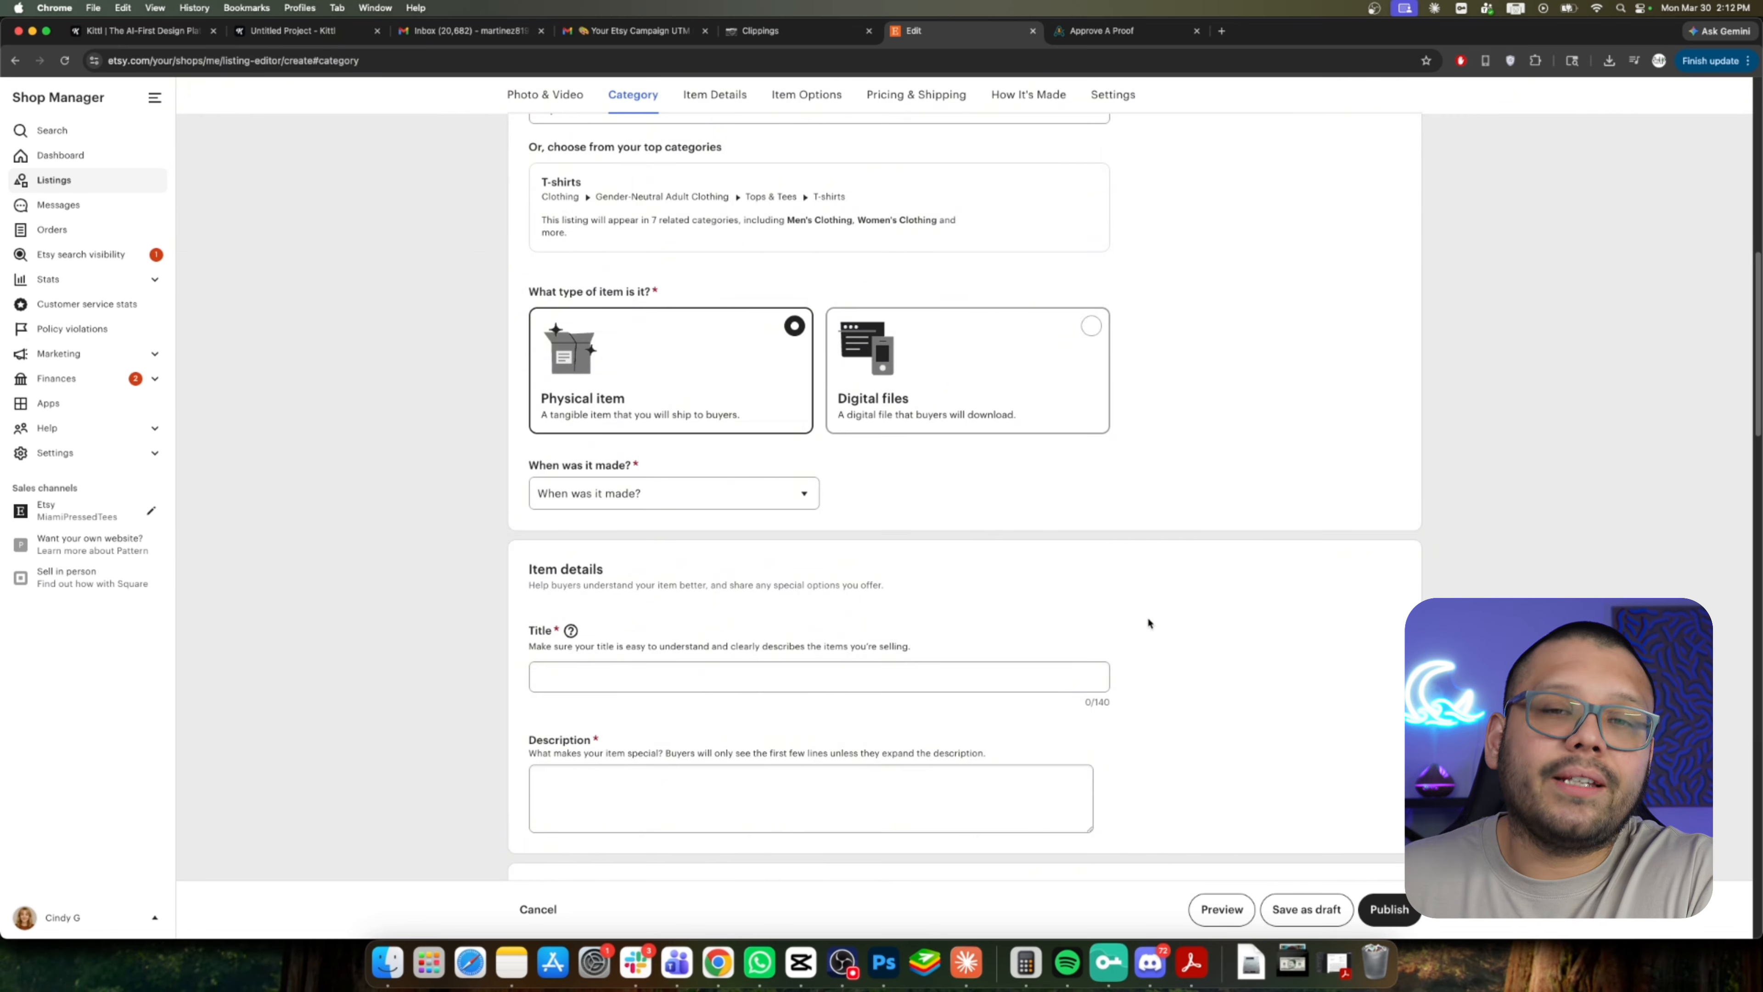
scroll(1147, 616, down, 15)
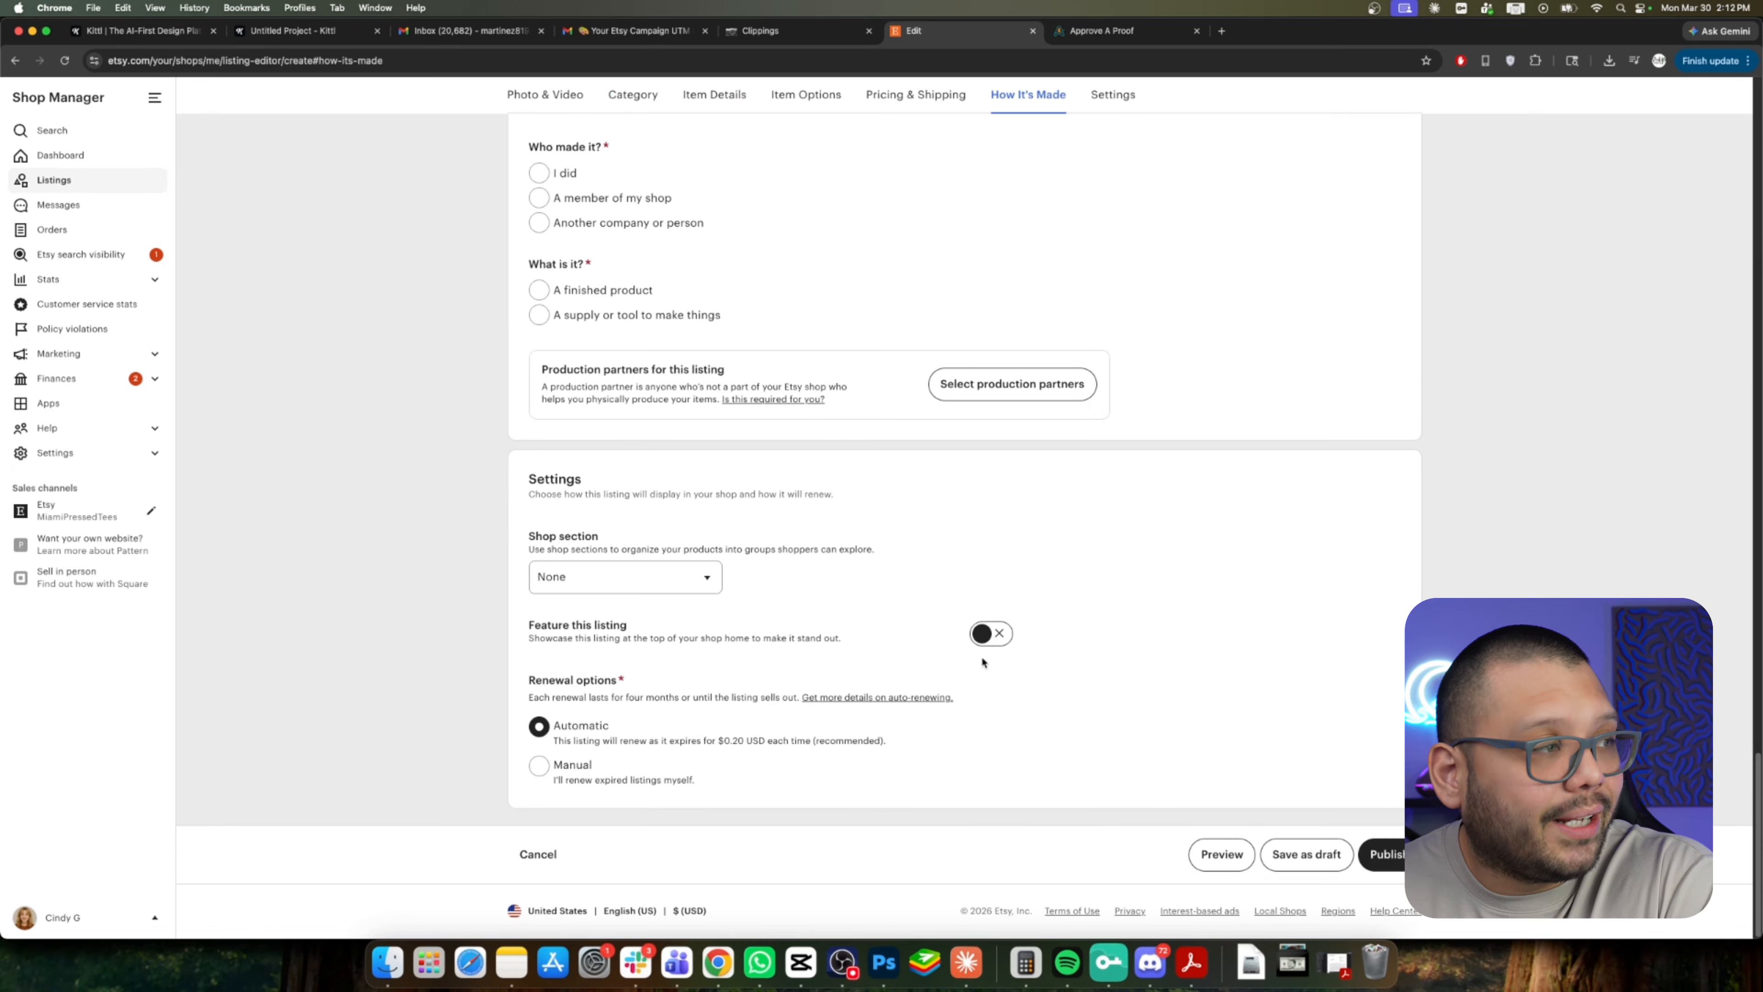
scroll(863, 683, up, 5)
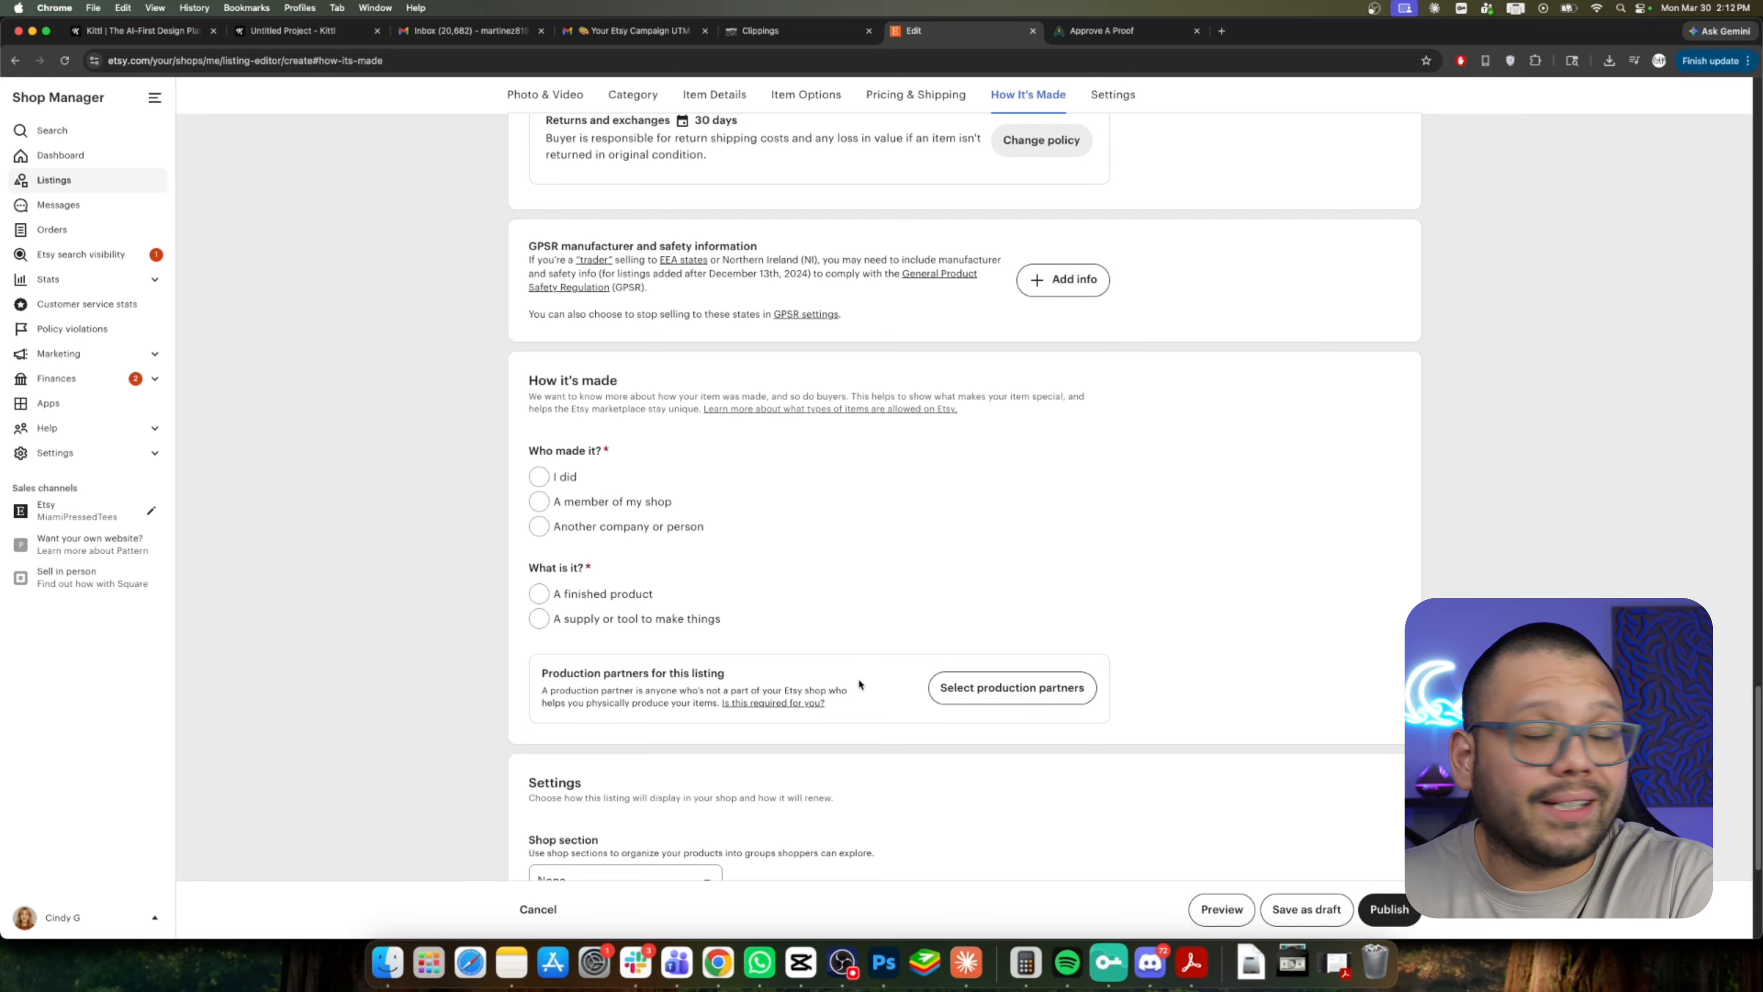
scroll(916, 638, up, 15)
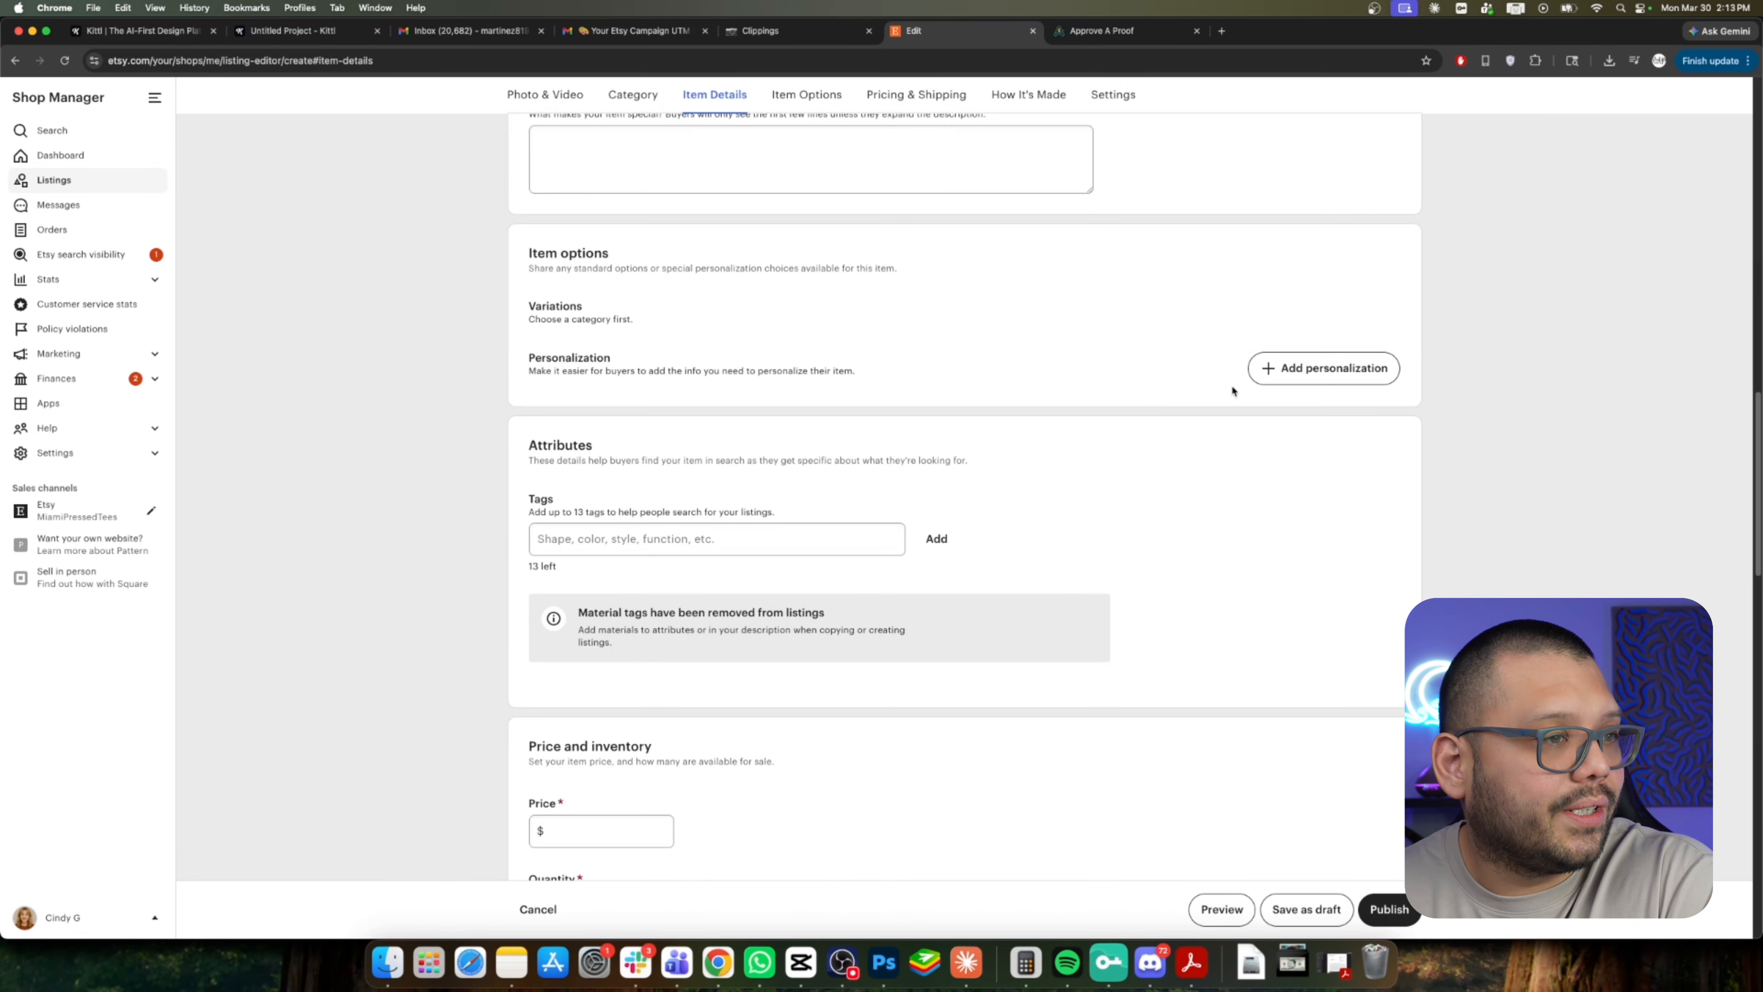
click(1291, 368)
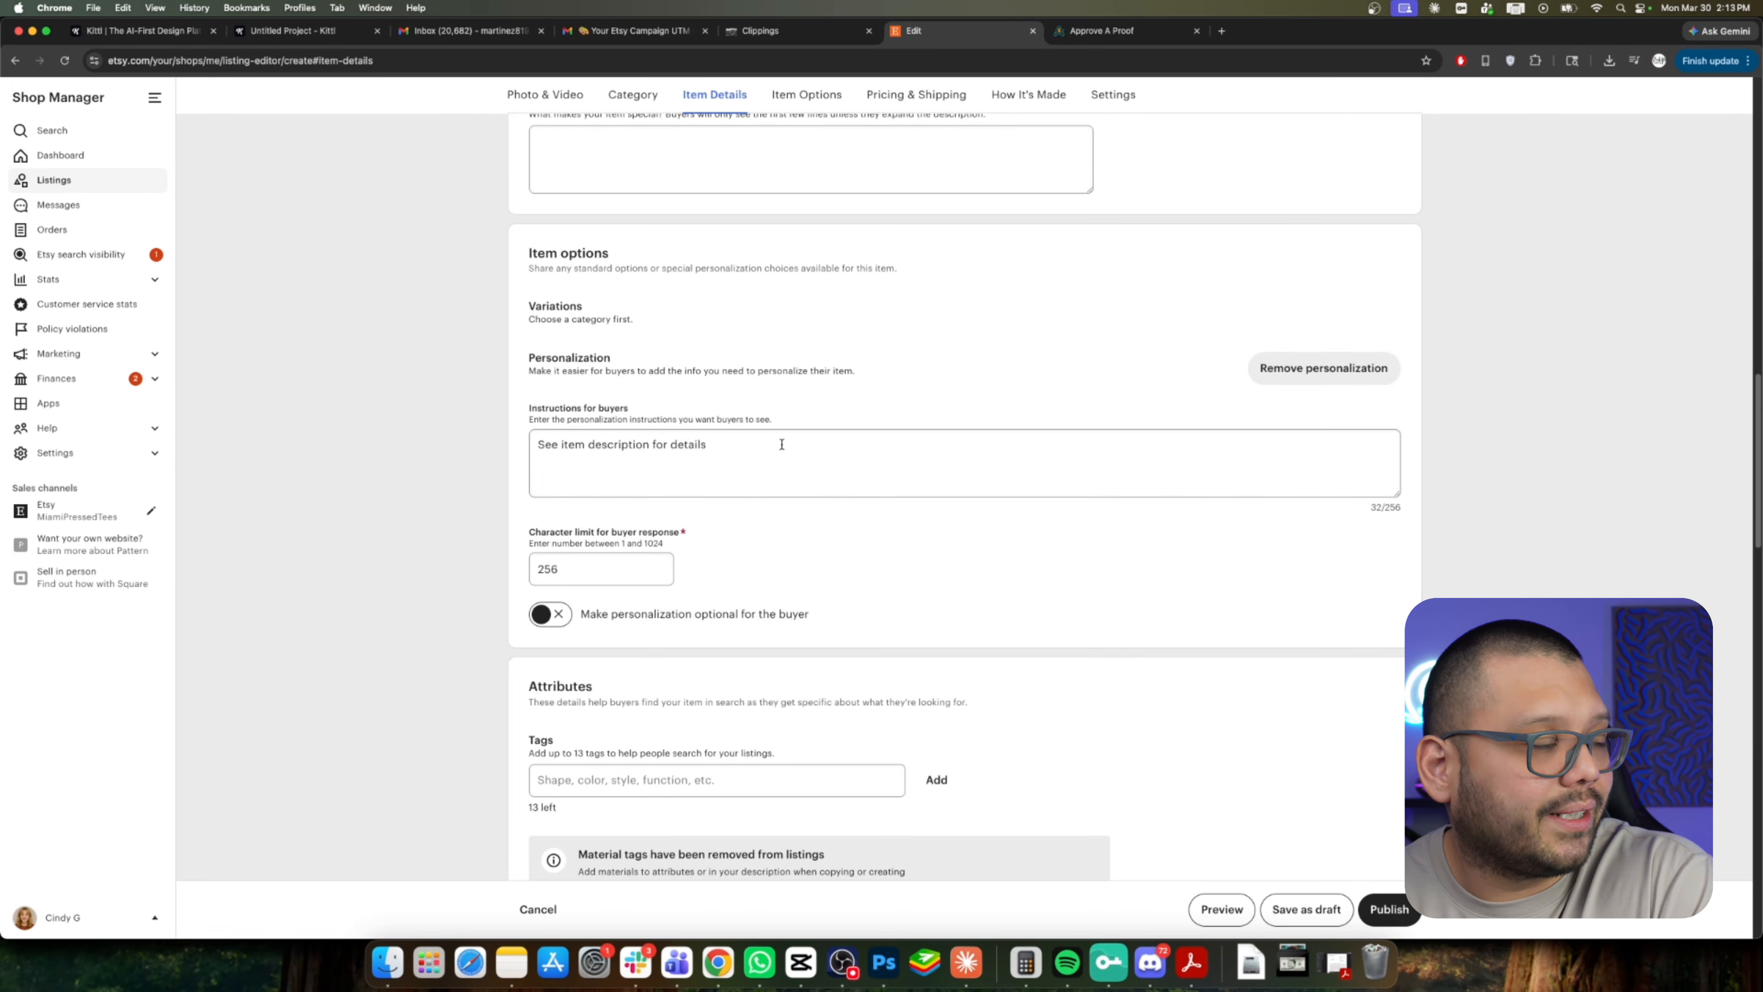
drag(781, 444, 525, 447)
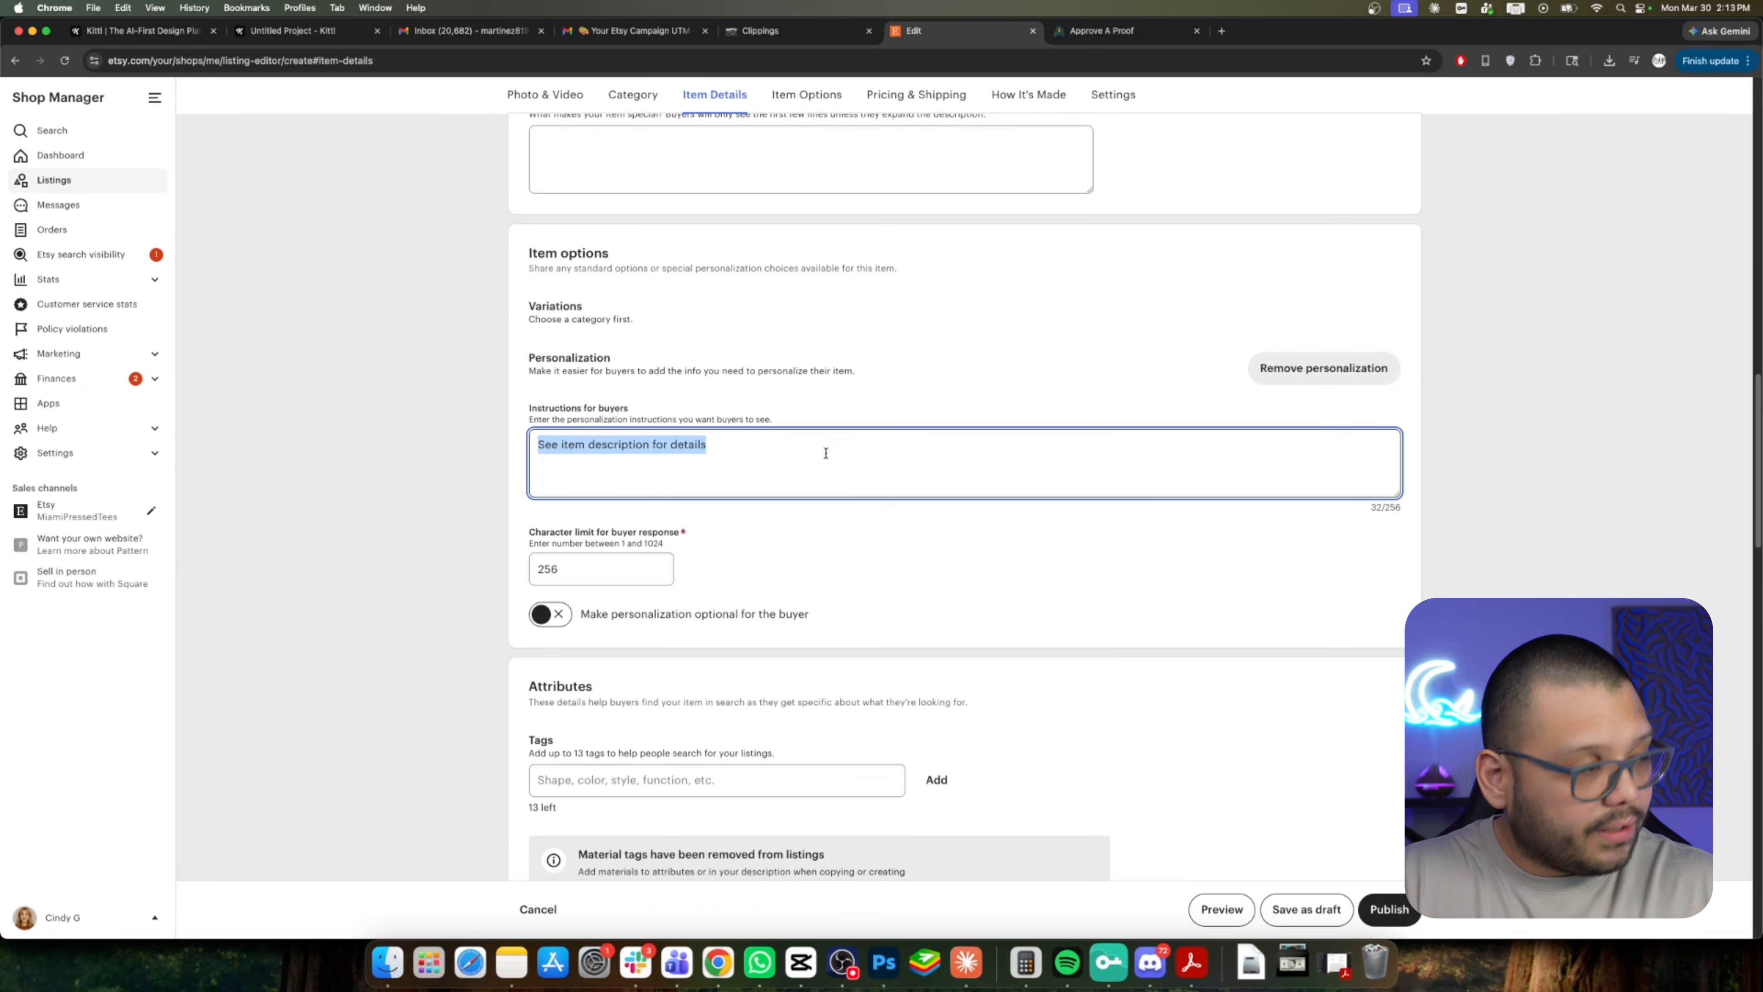
text(Name of )
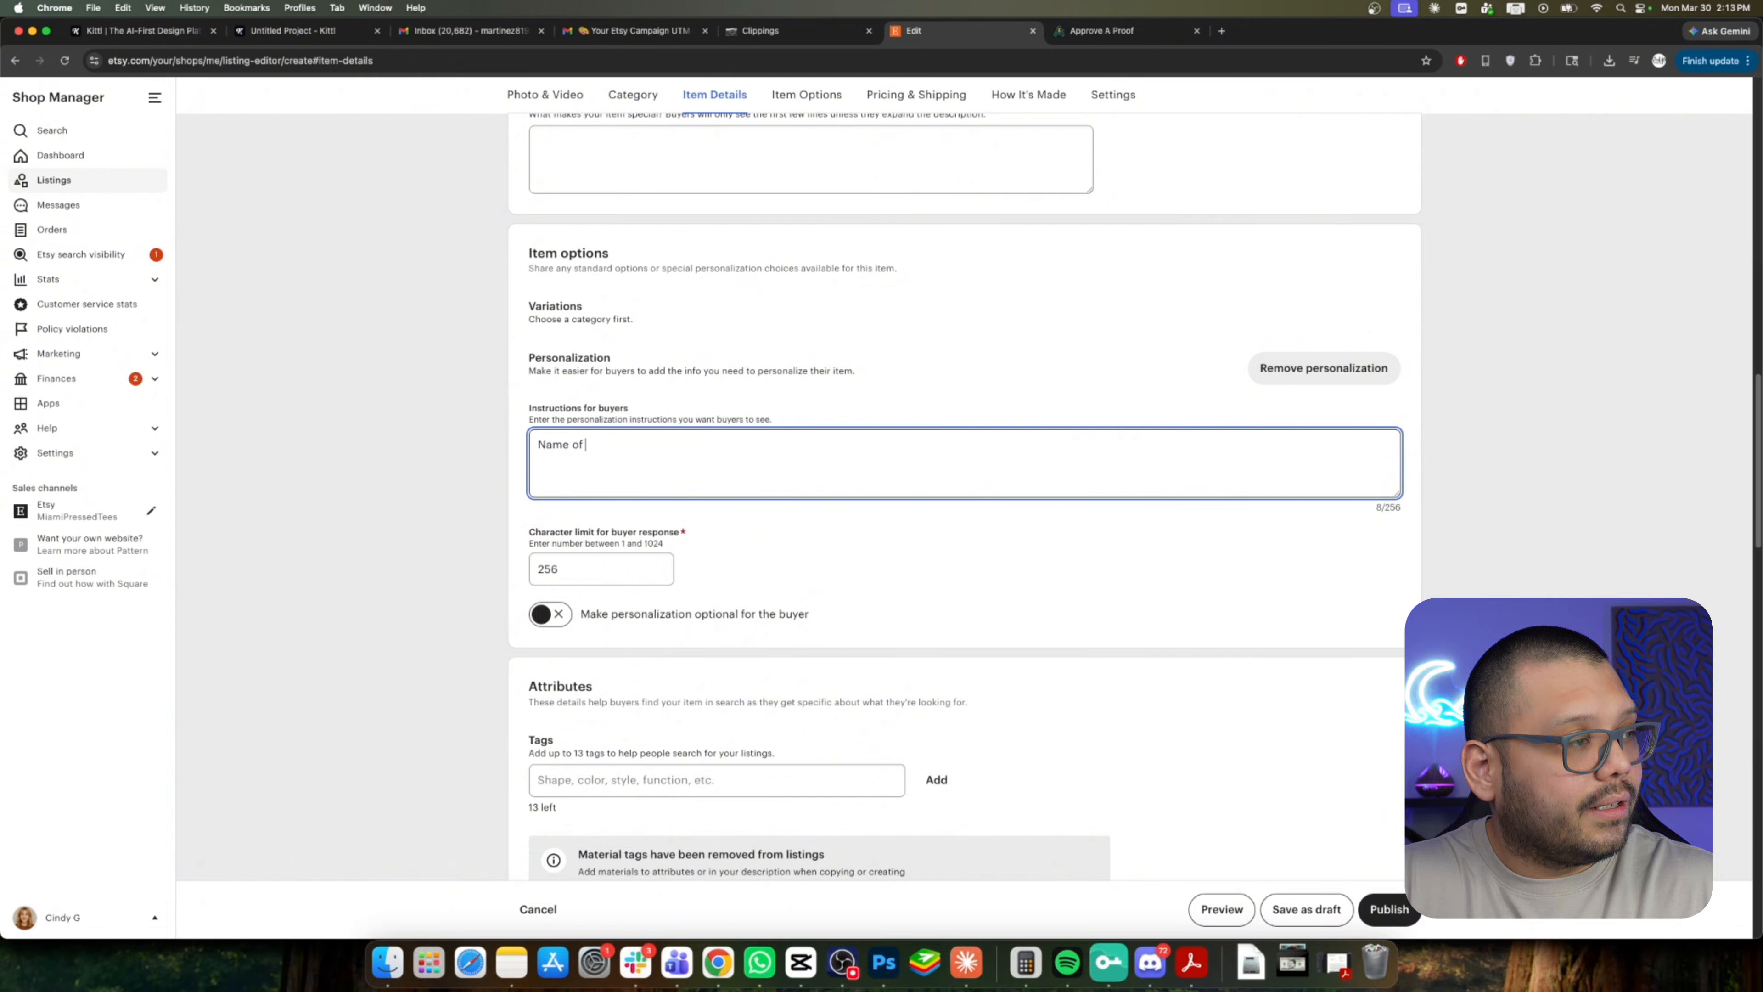
text(the person)
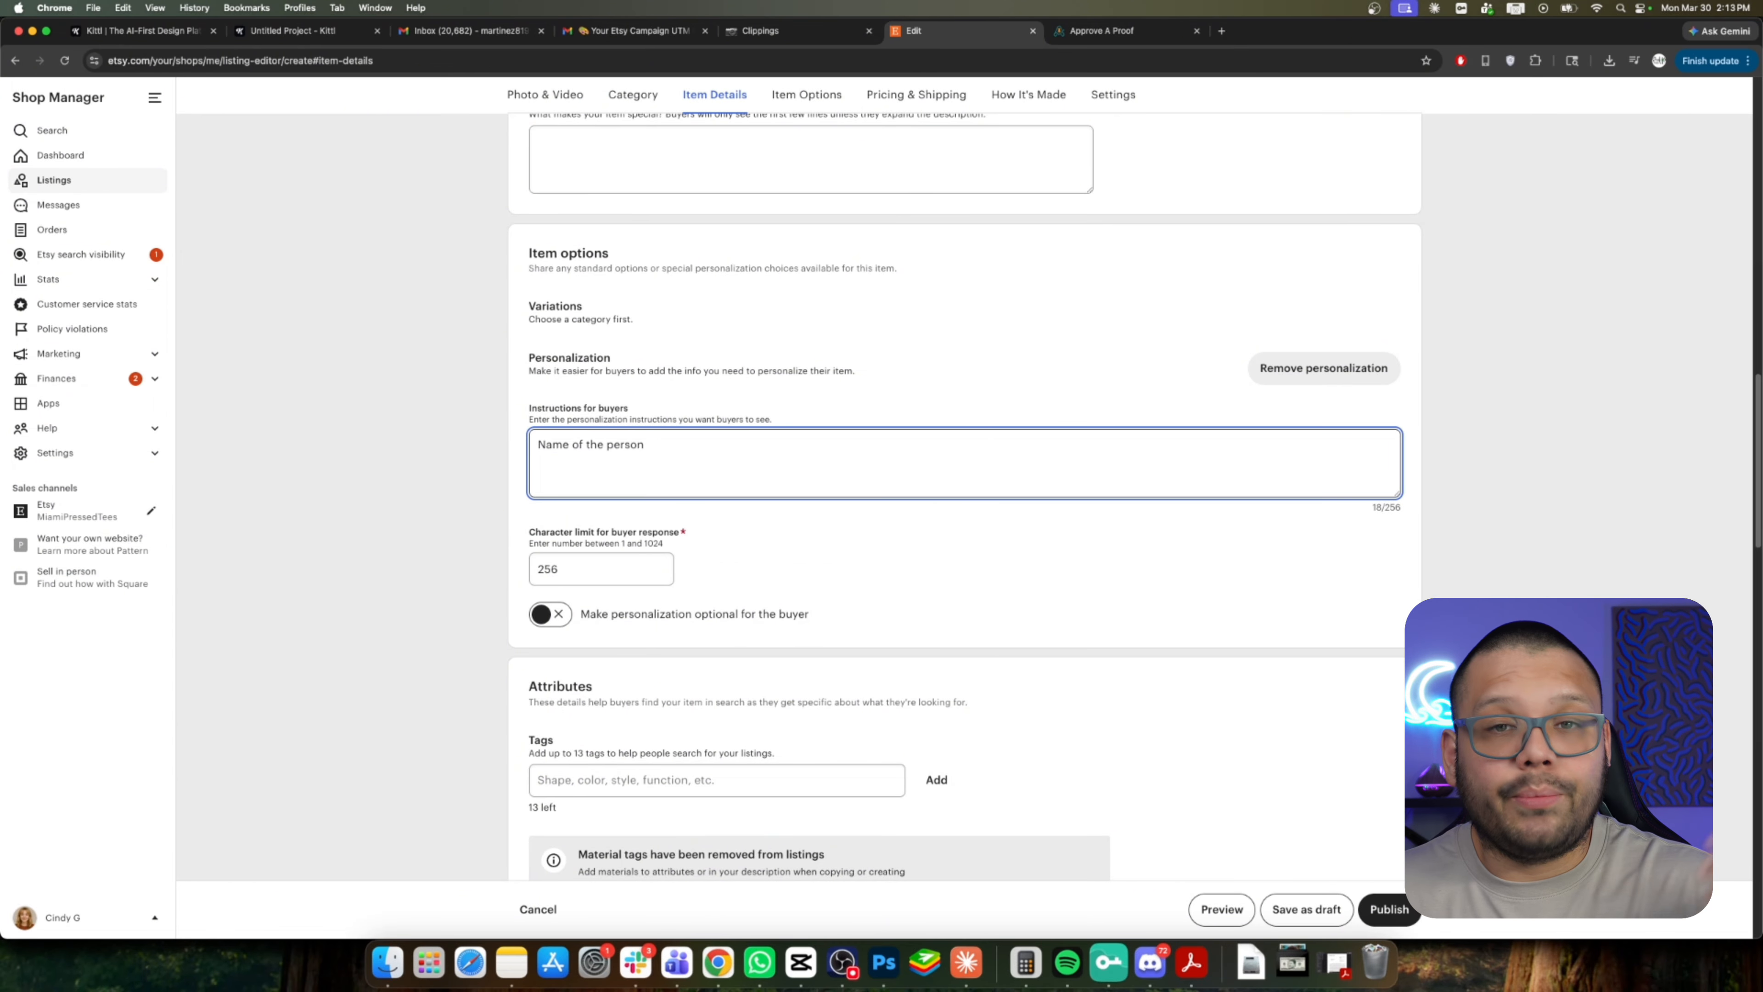
key(Tab)
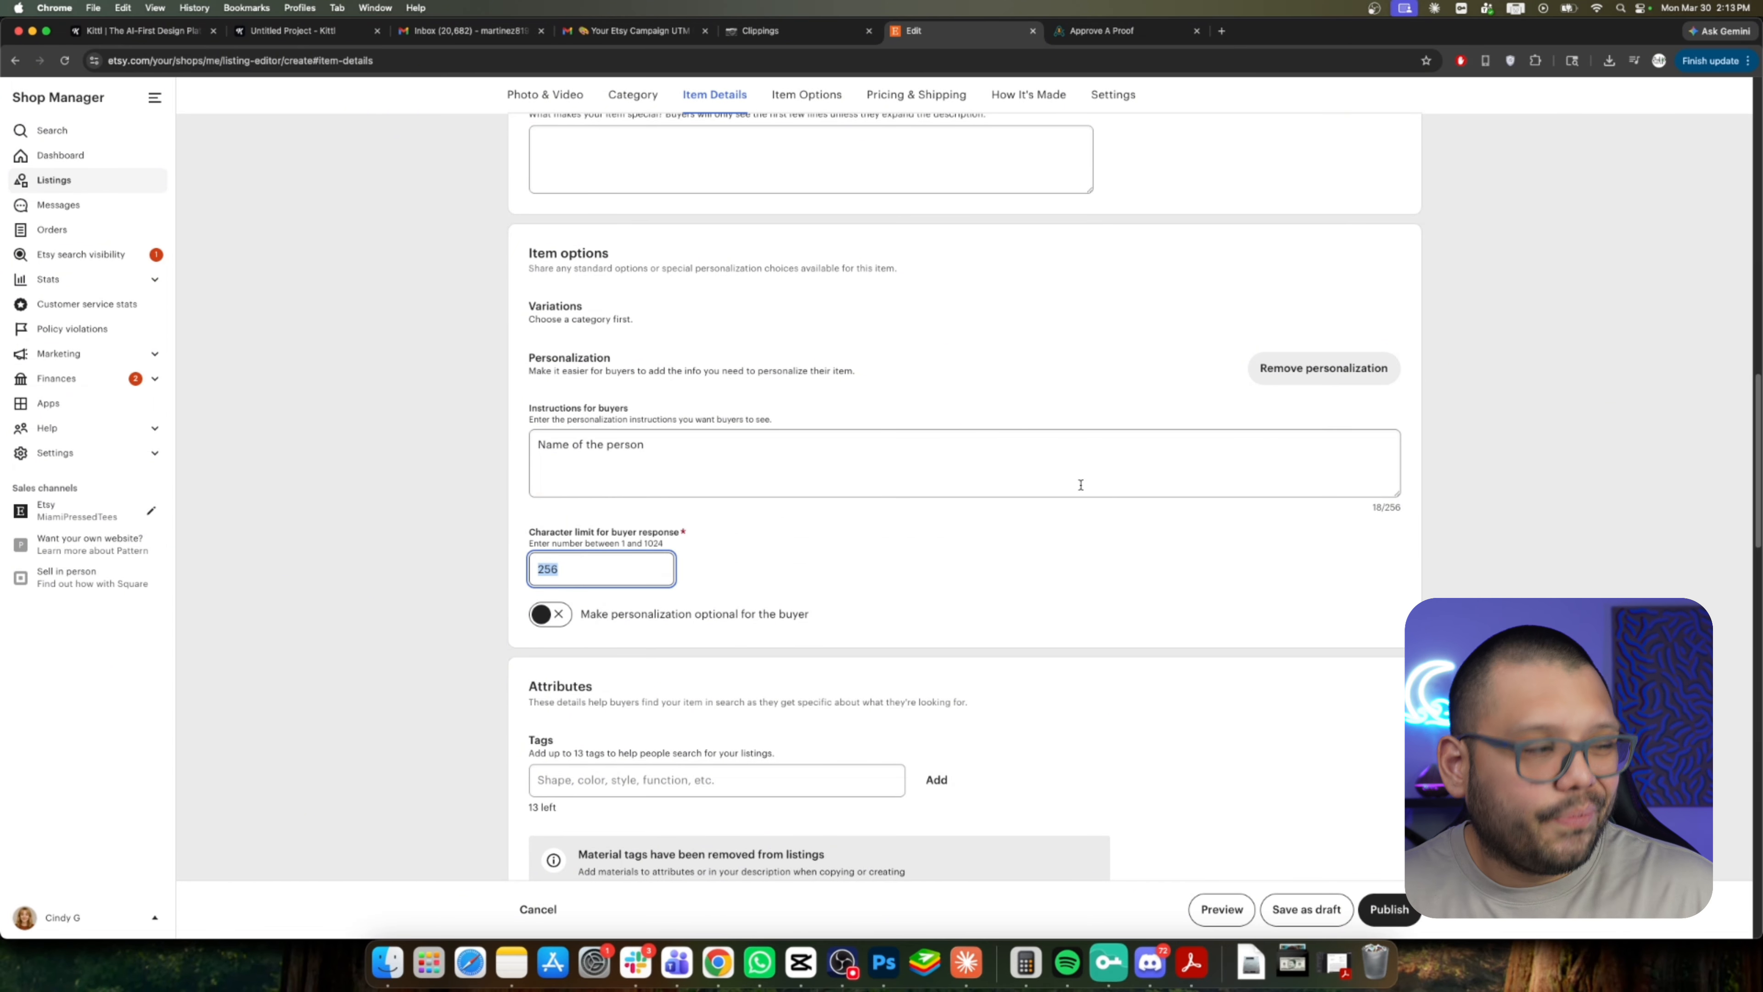
Set the personalization character limit for the buyer response to 50.
text(50)
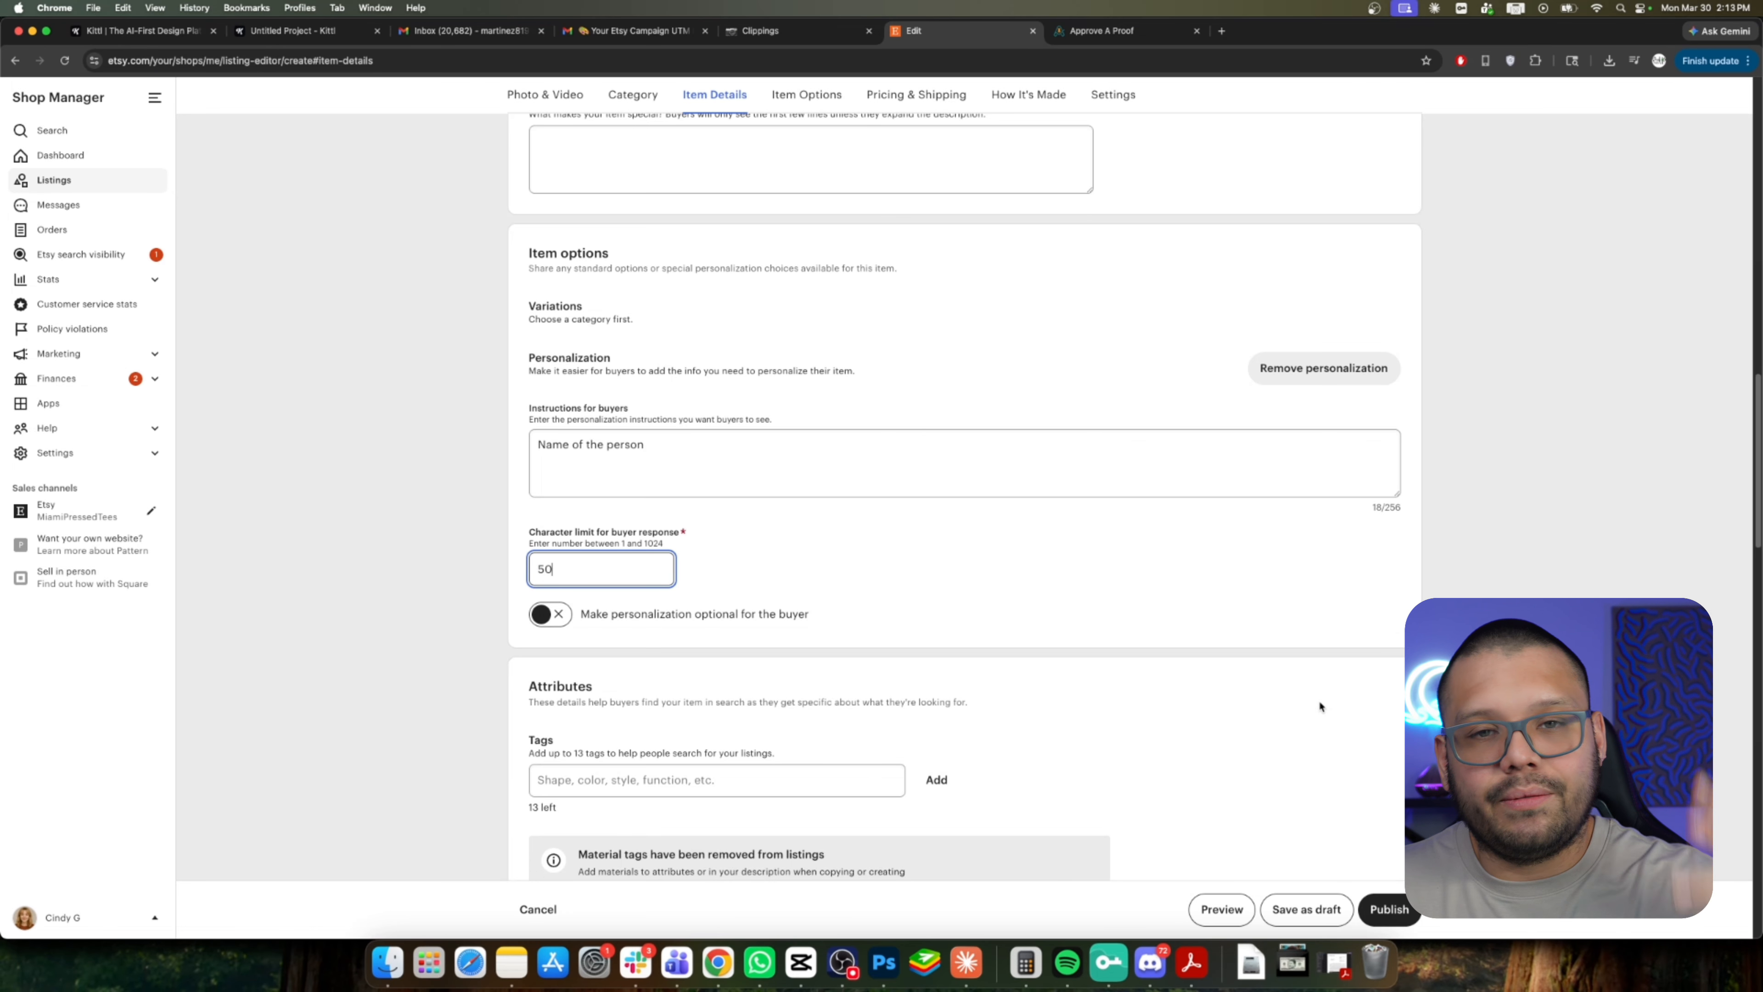
click(1516, 382)
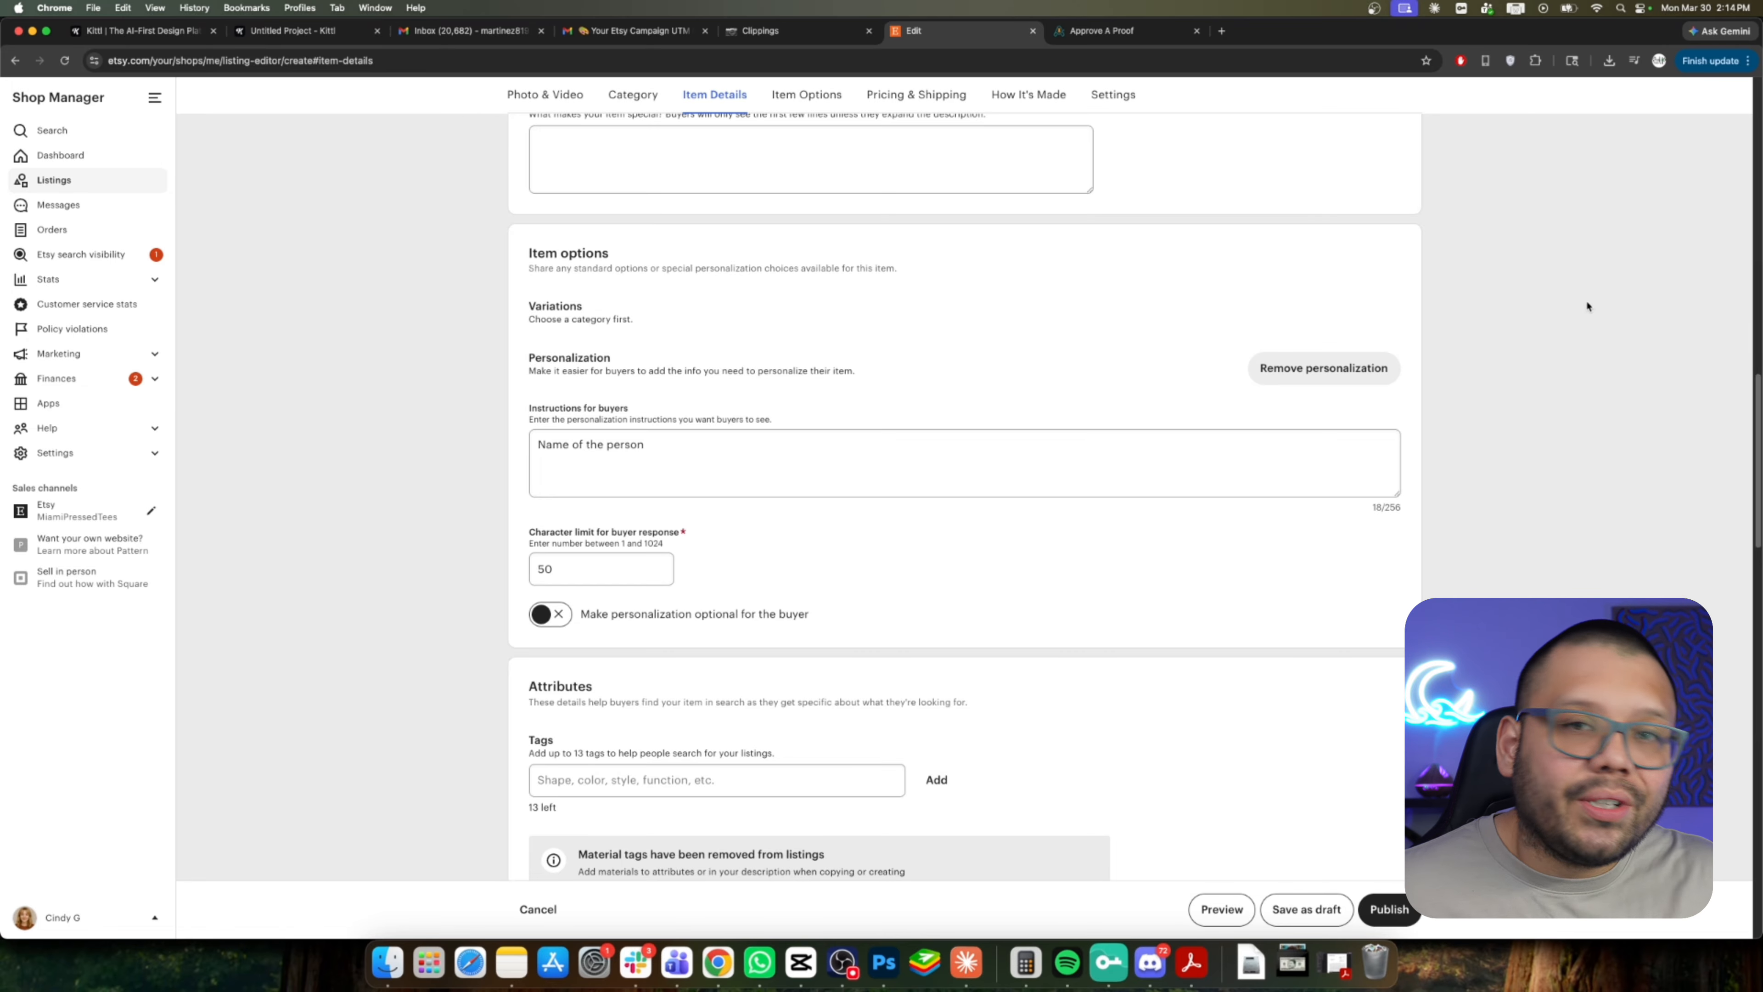
Switch to the Approve a Proof dashboard and filter the projects by Draft, Pending, Approved and All.
key(ctrl+Tab)
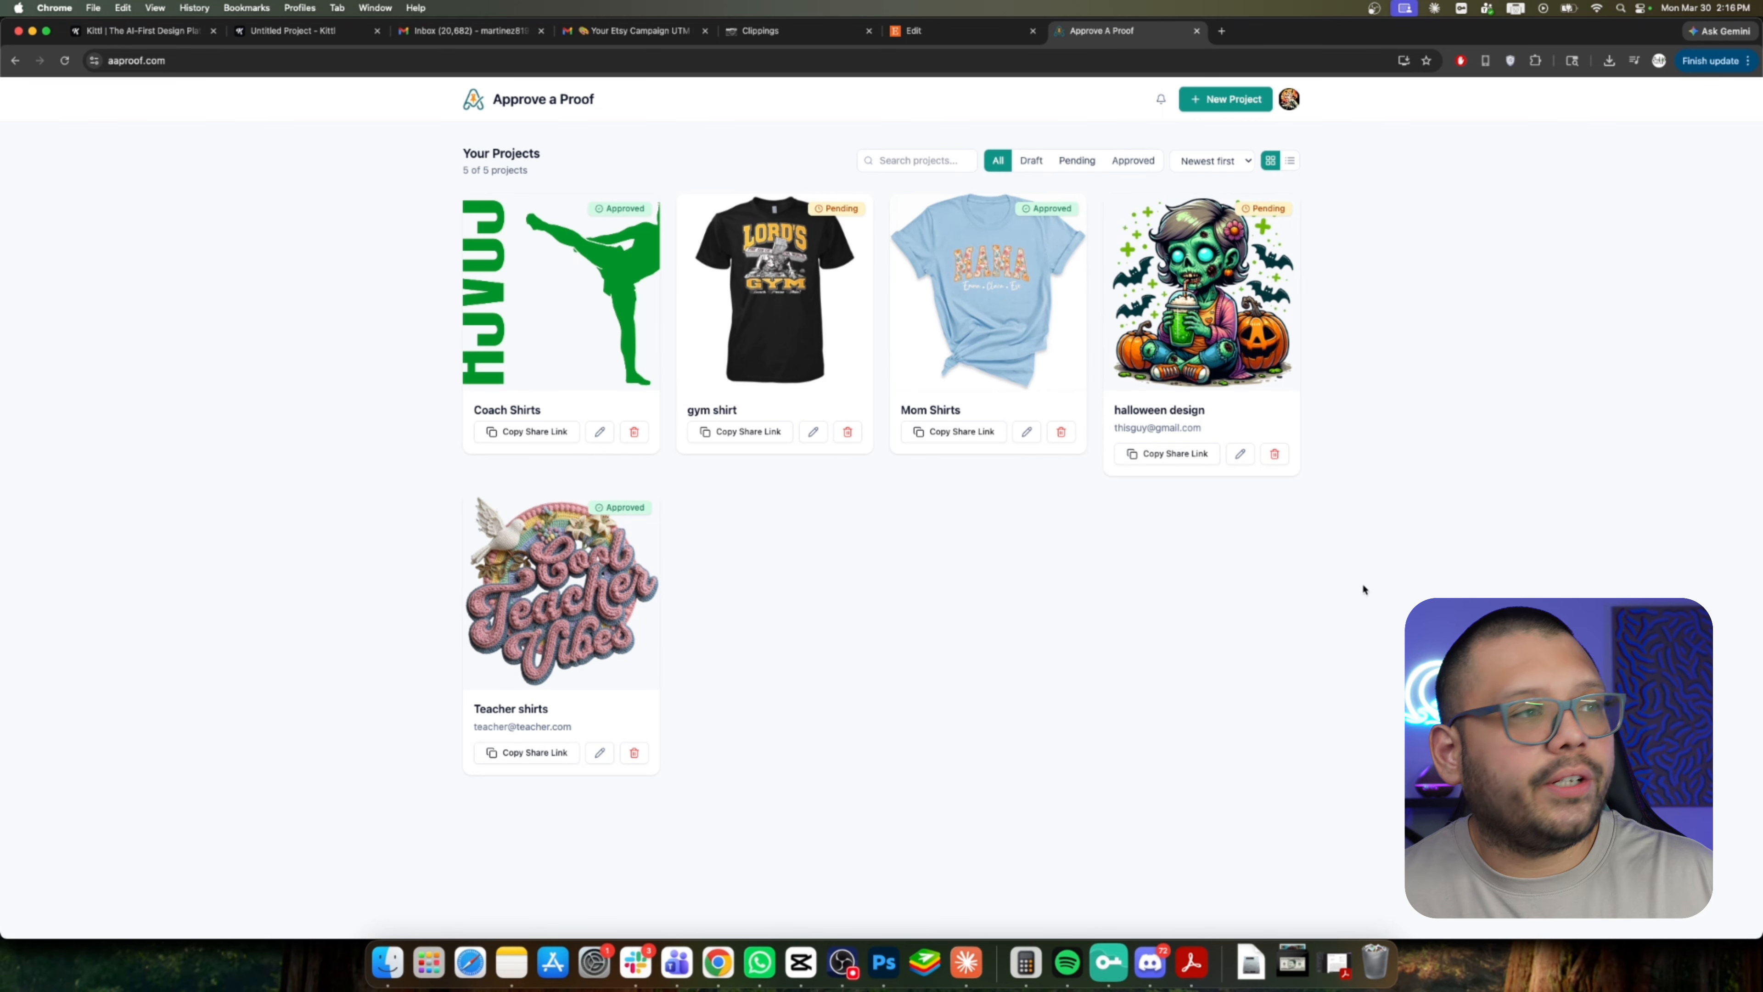
click(1031, 160)
click(1077, 160)
click(1133, 160)
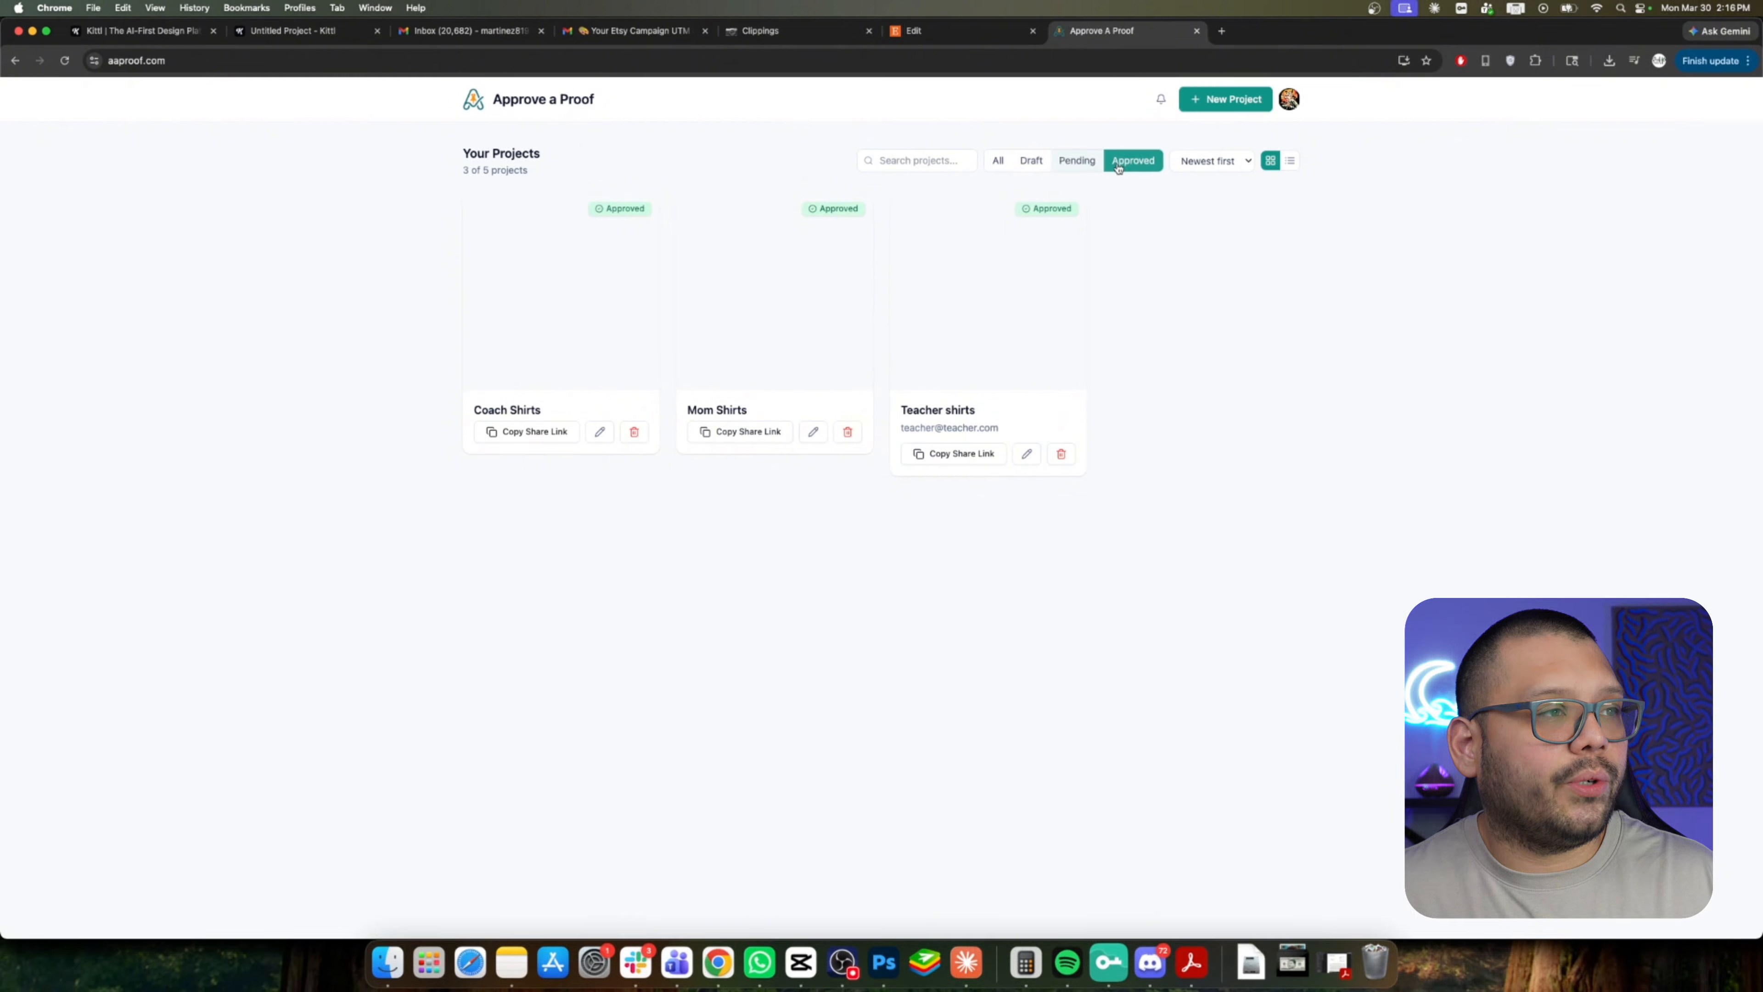
click(995, 160)
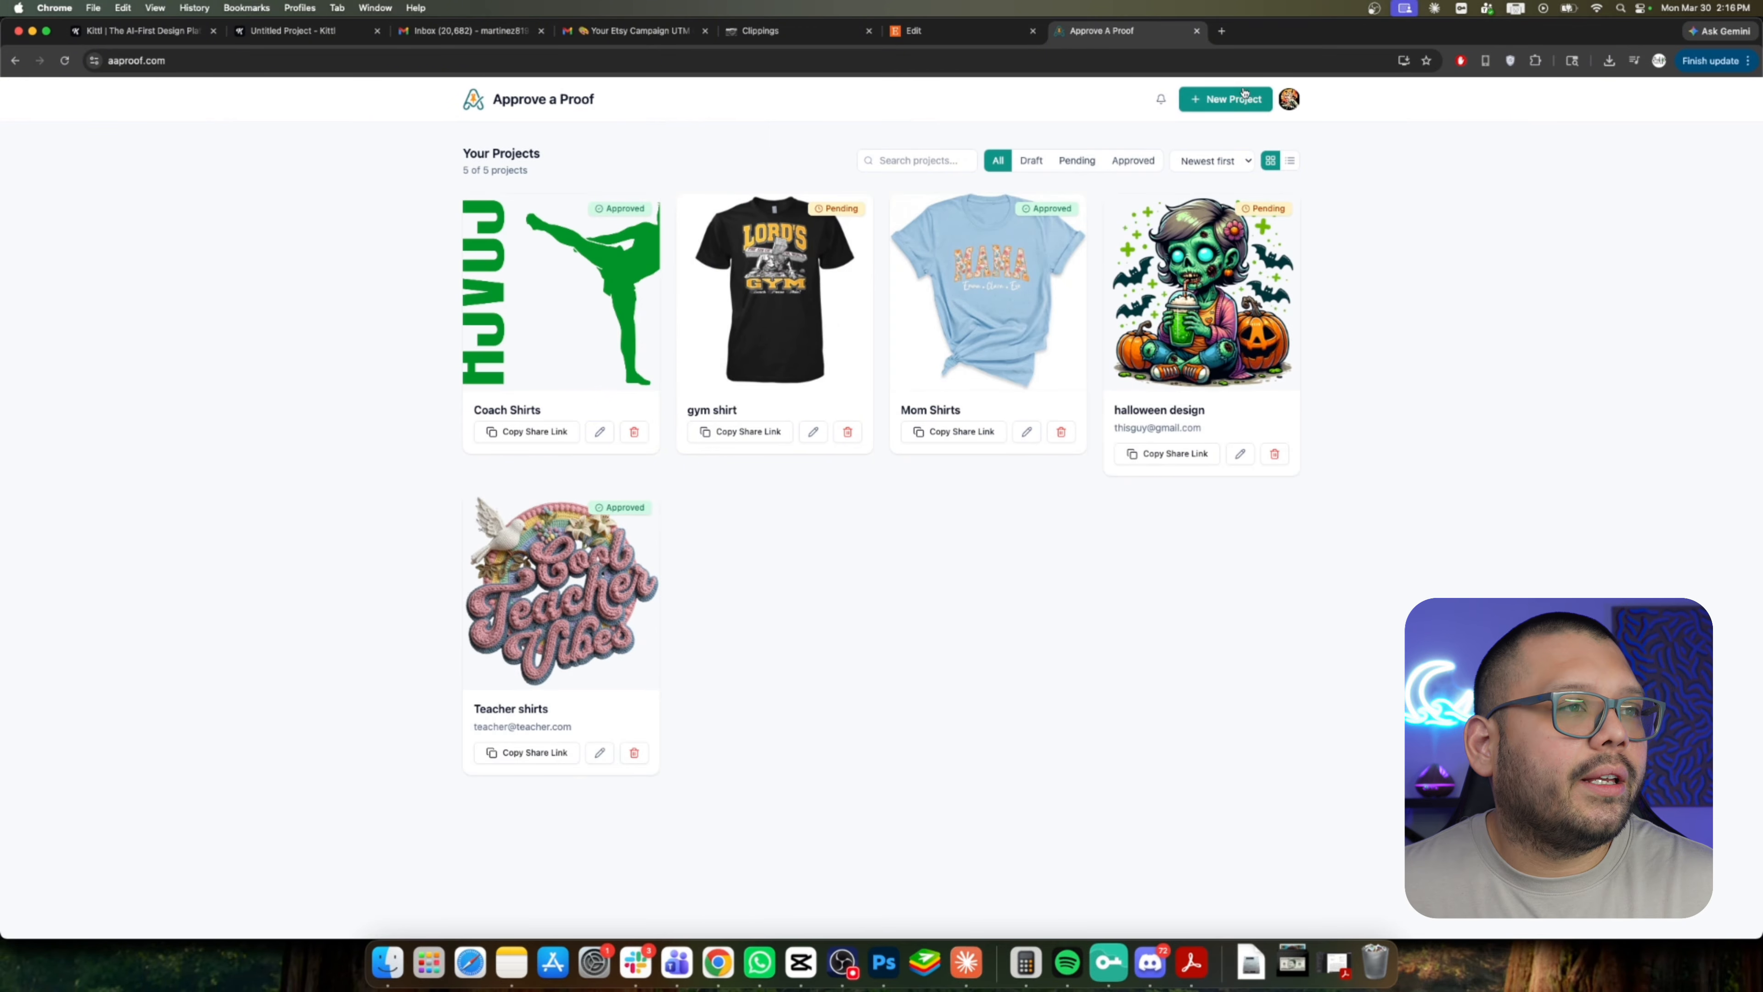
Create a new project named Money tee and upload the $100 bill mockup to it.
click(1225, 101)
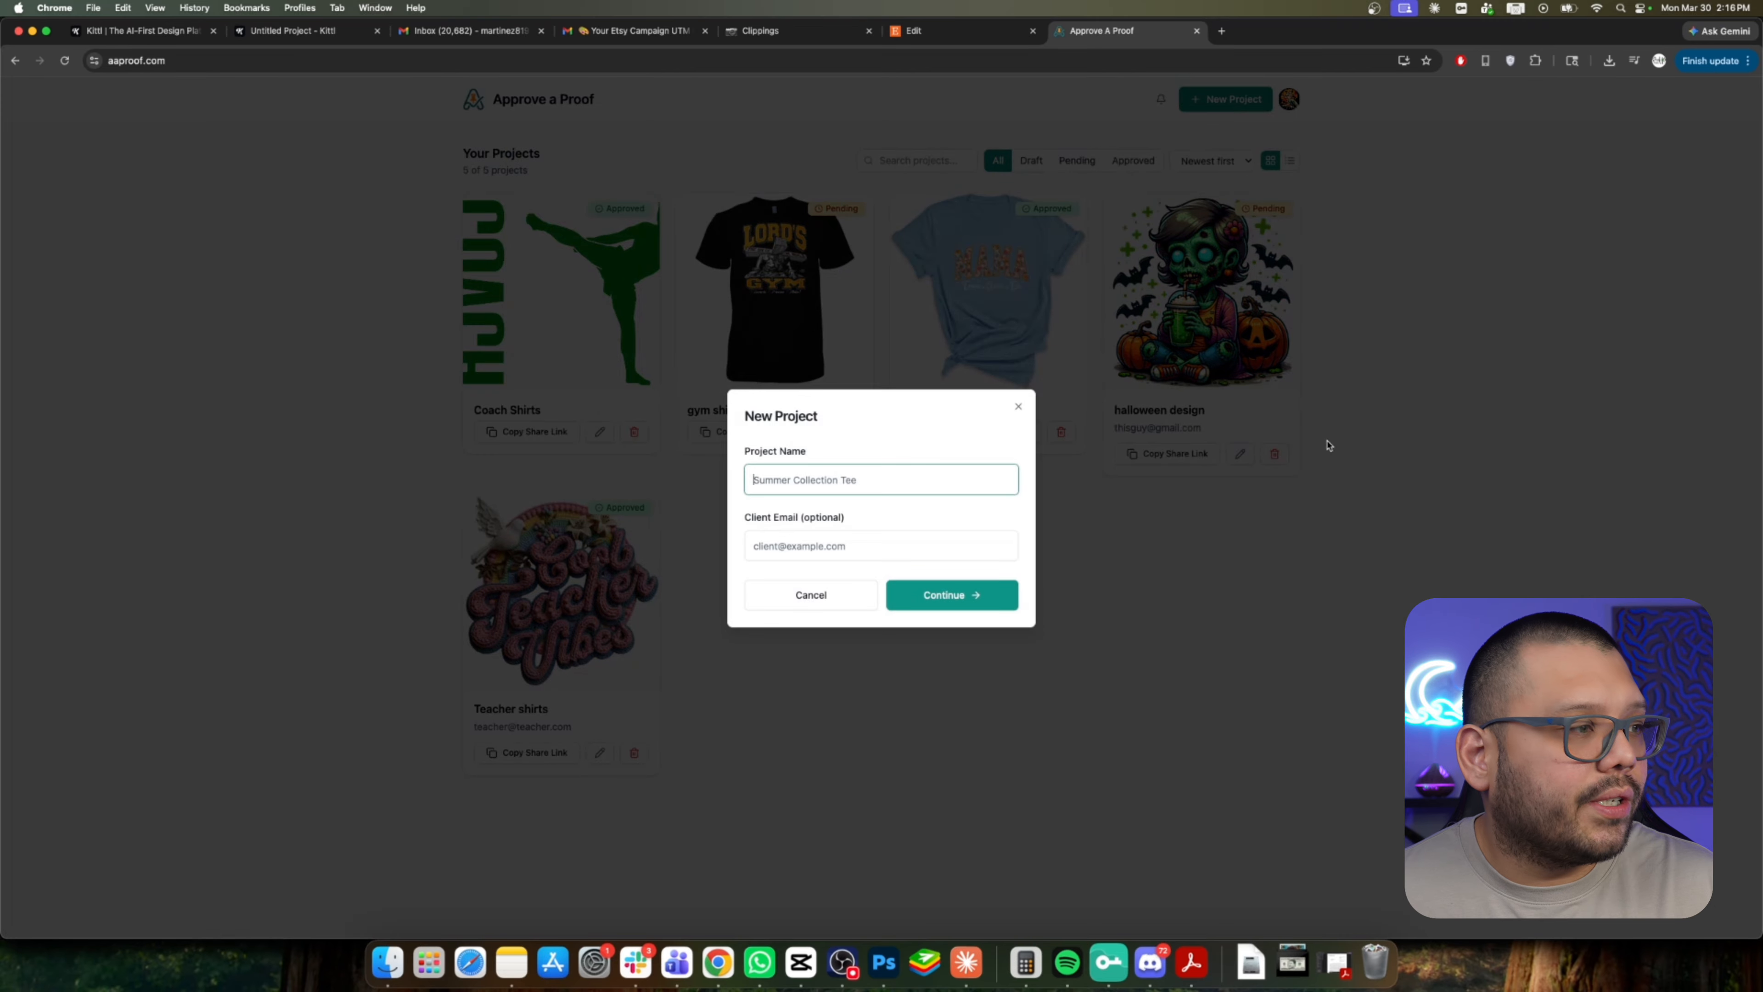
click(832, 488)
text(Mone)
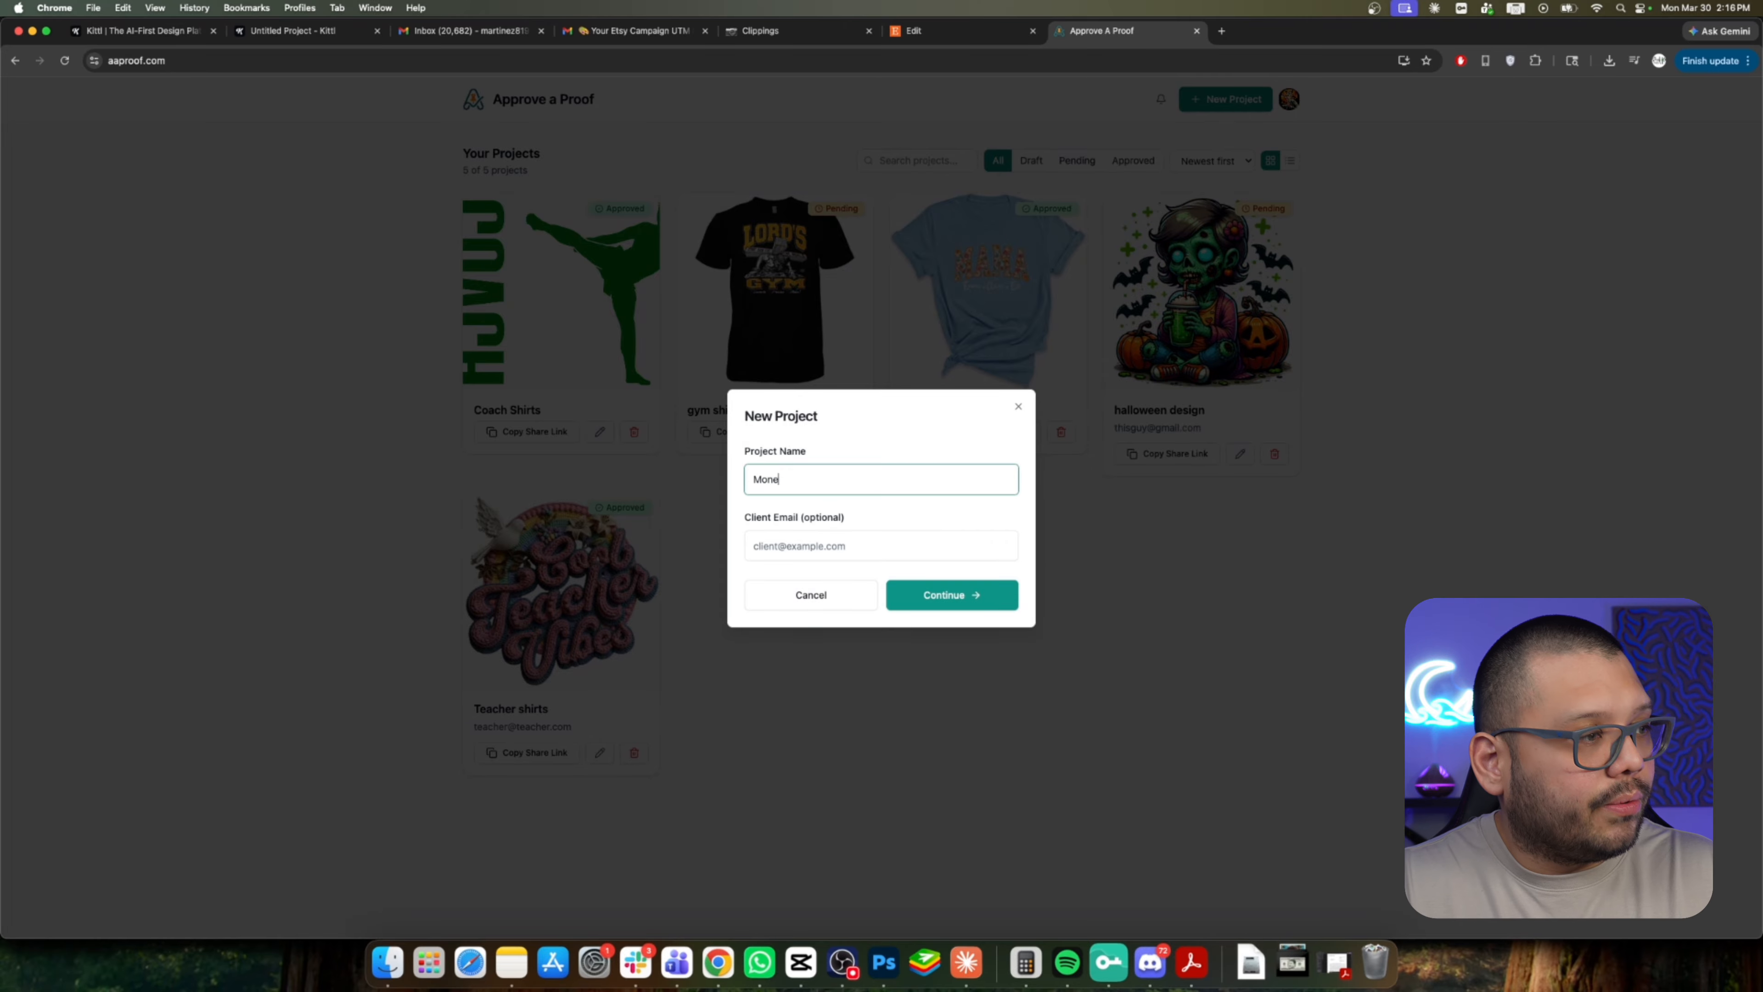
text(y tee)
click(848, 529)
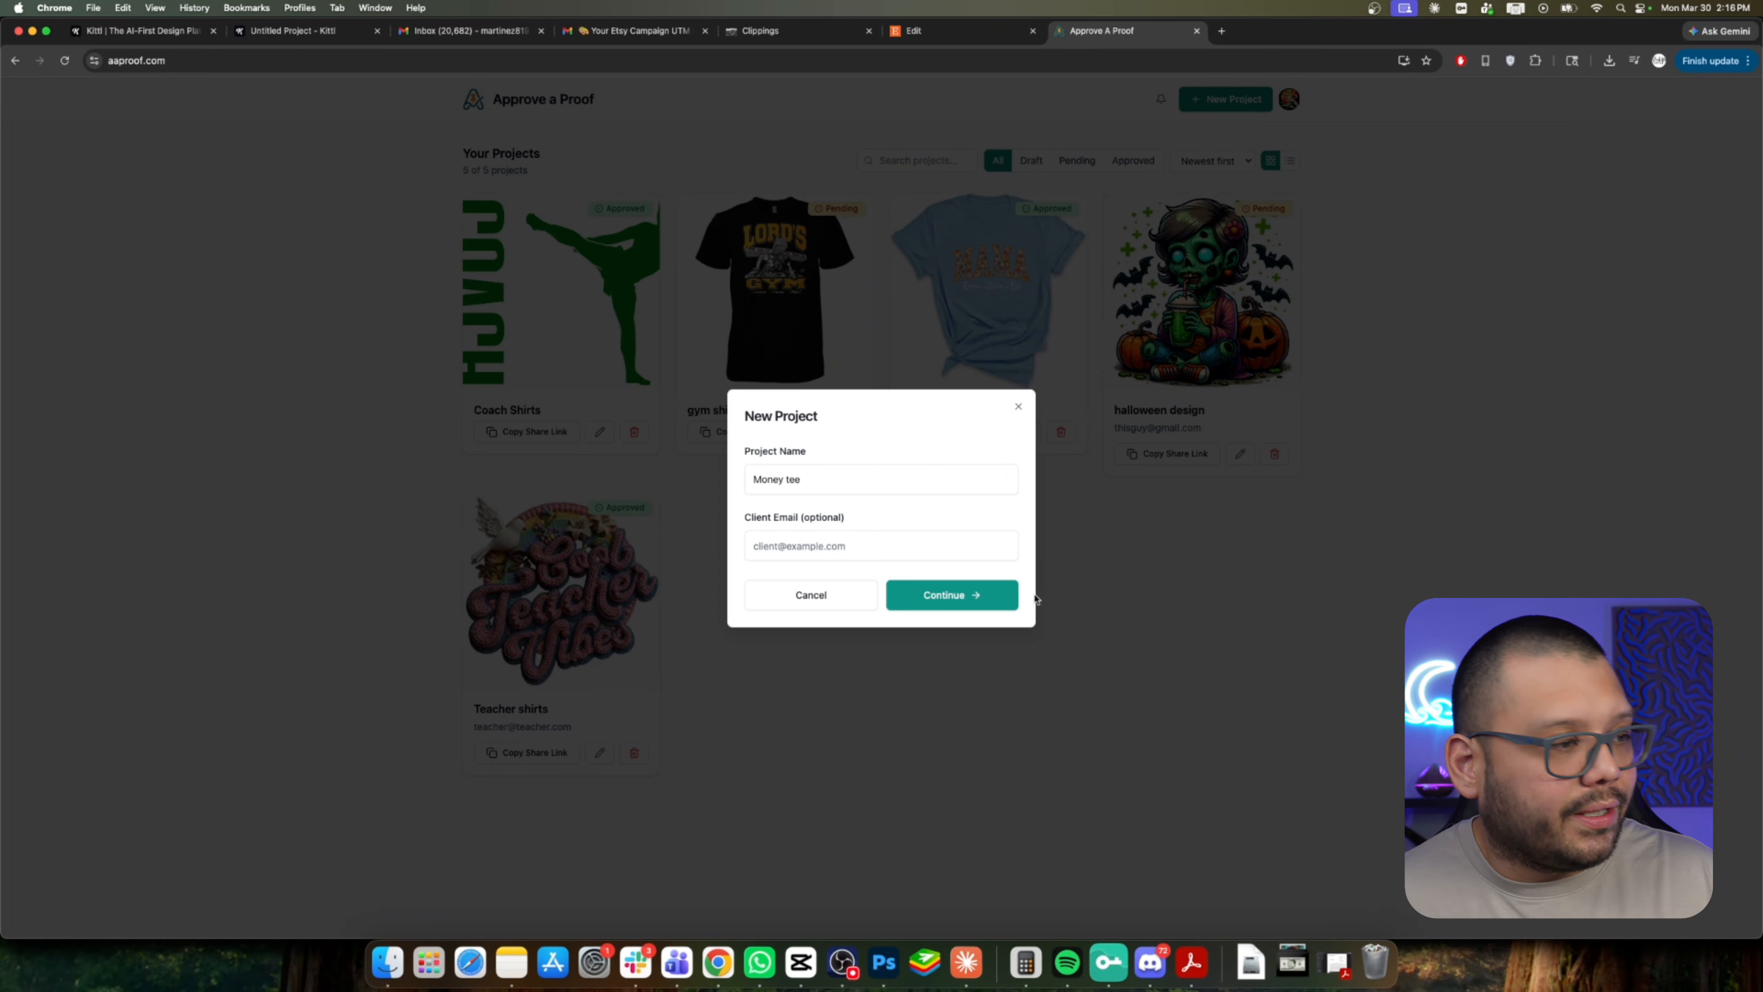
click(1003, 596)
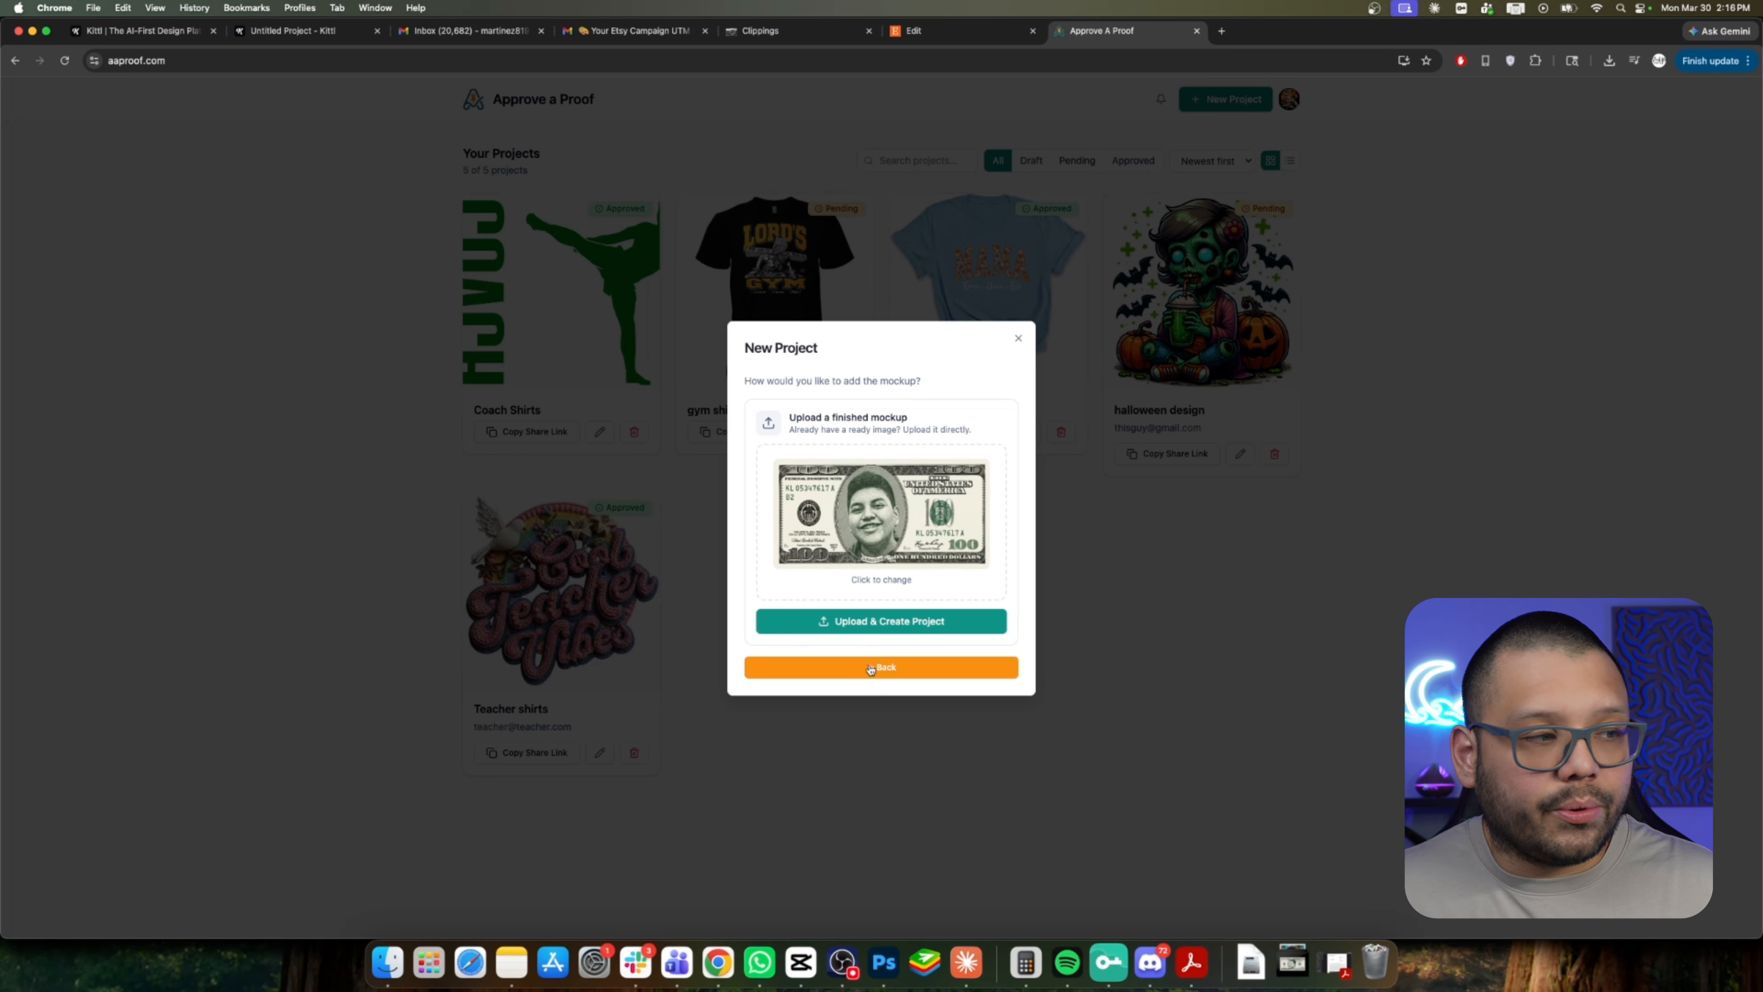
click(863, 627)
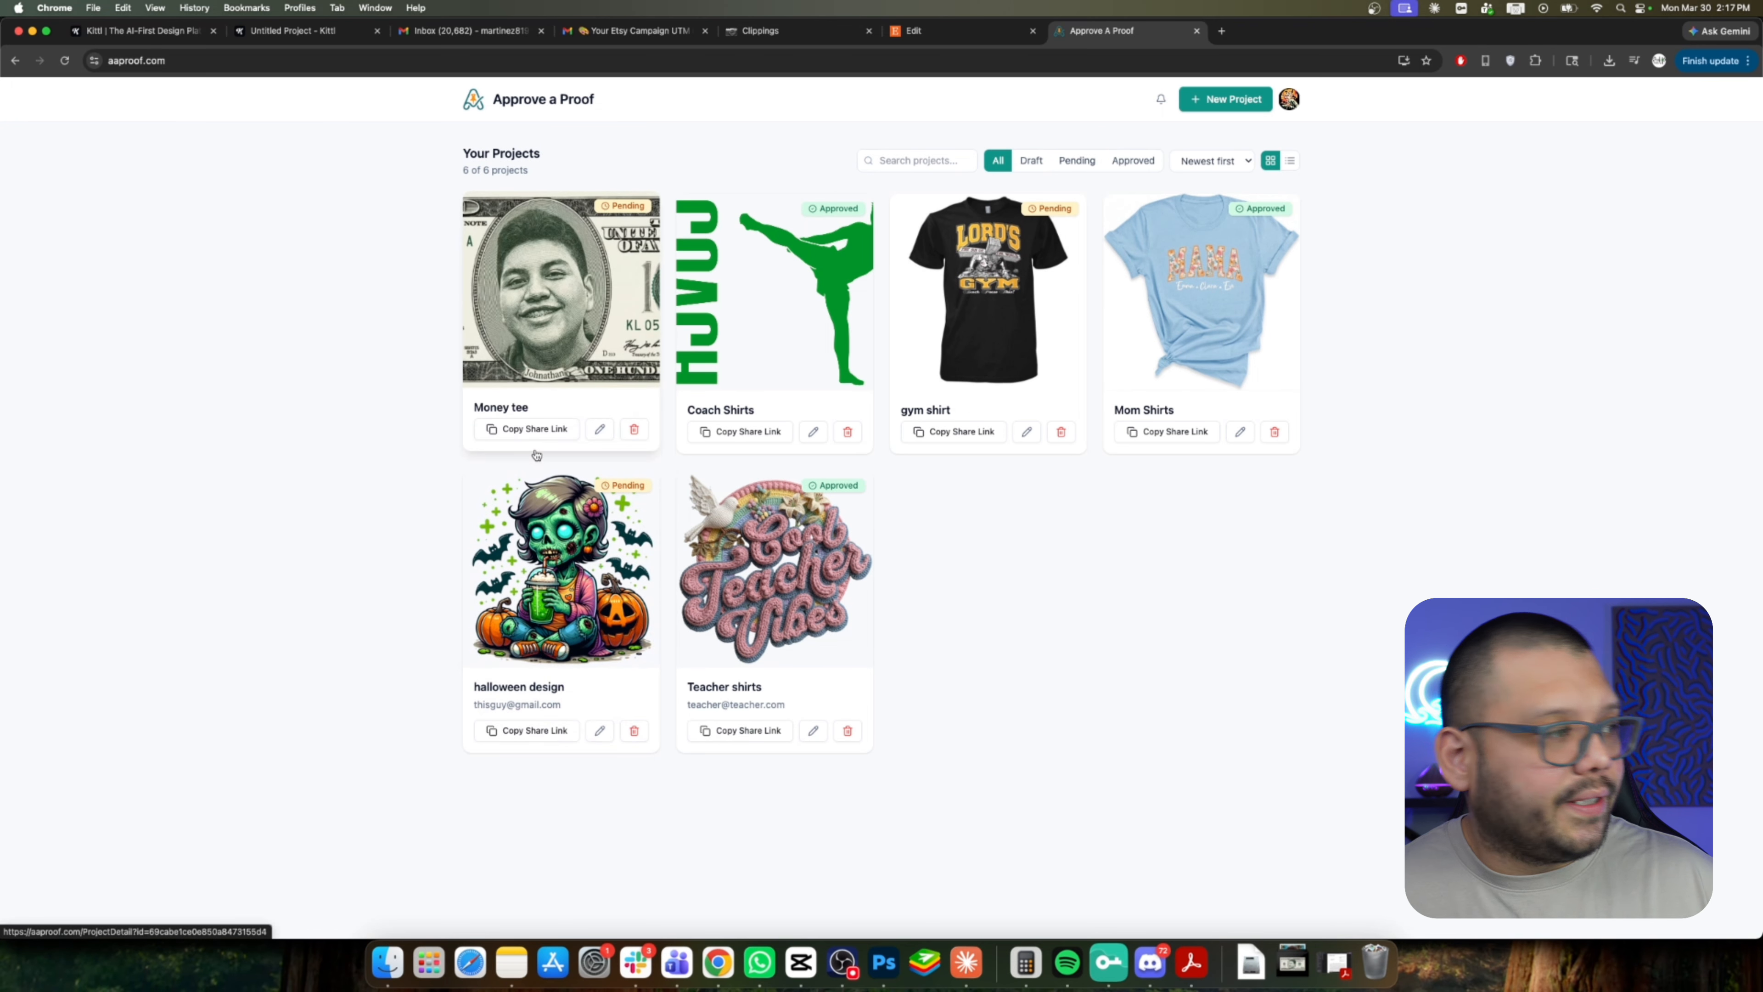
Open the Money tee project, copy its share link and preview the client proof page.
click(616, 338)
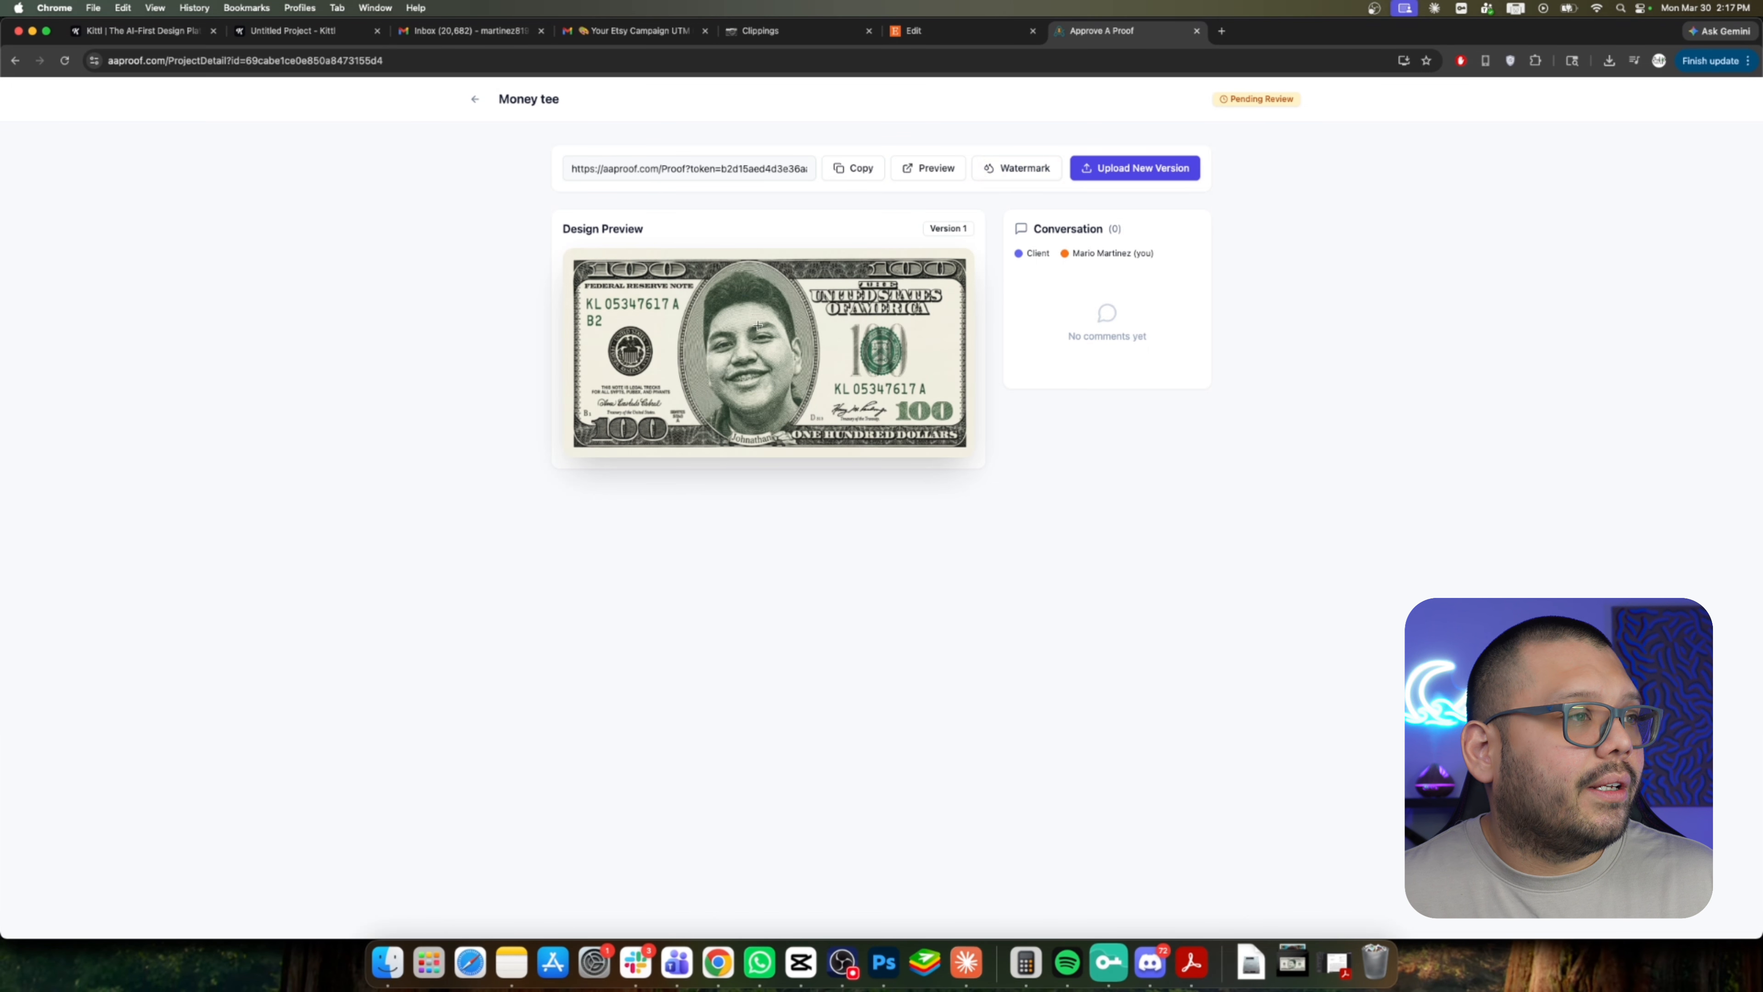
click(856, 171)
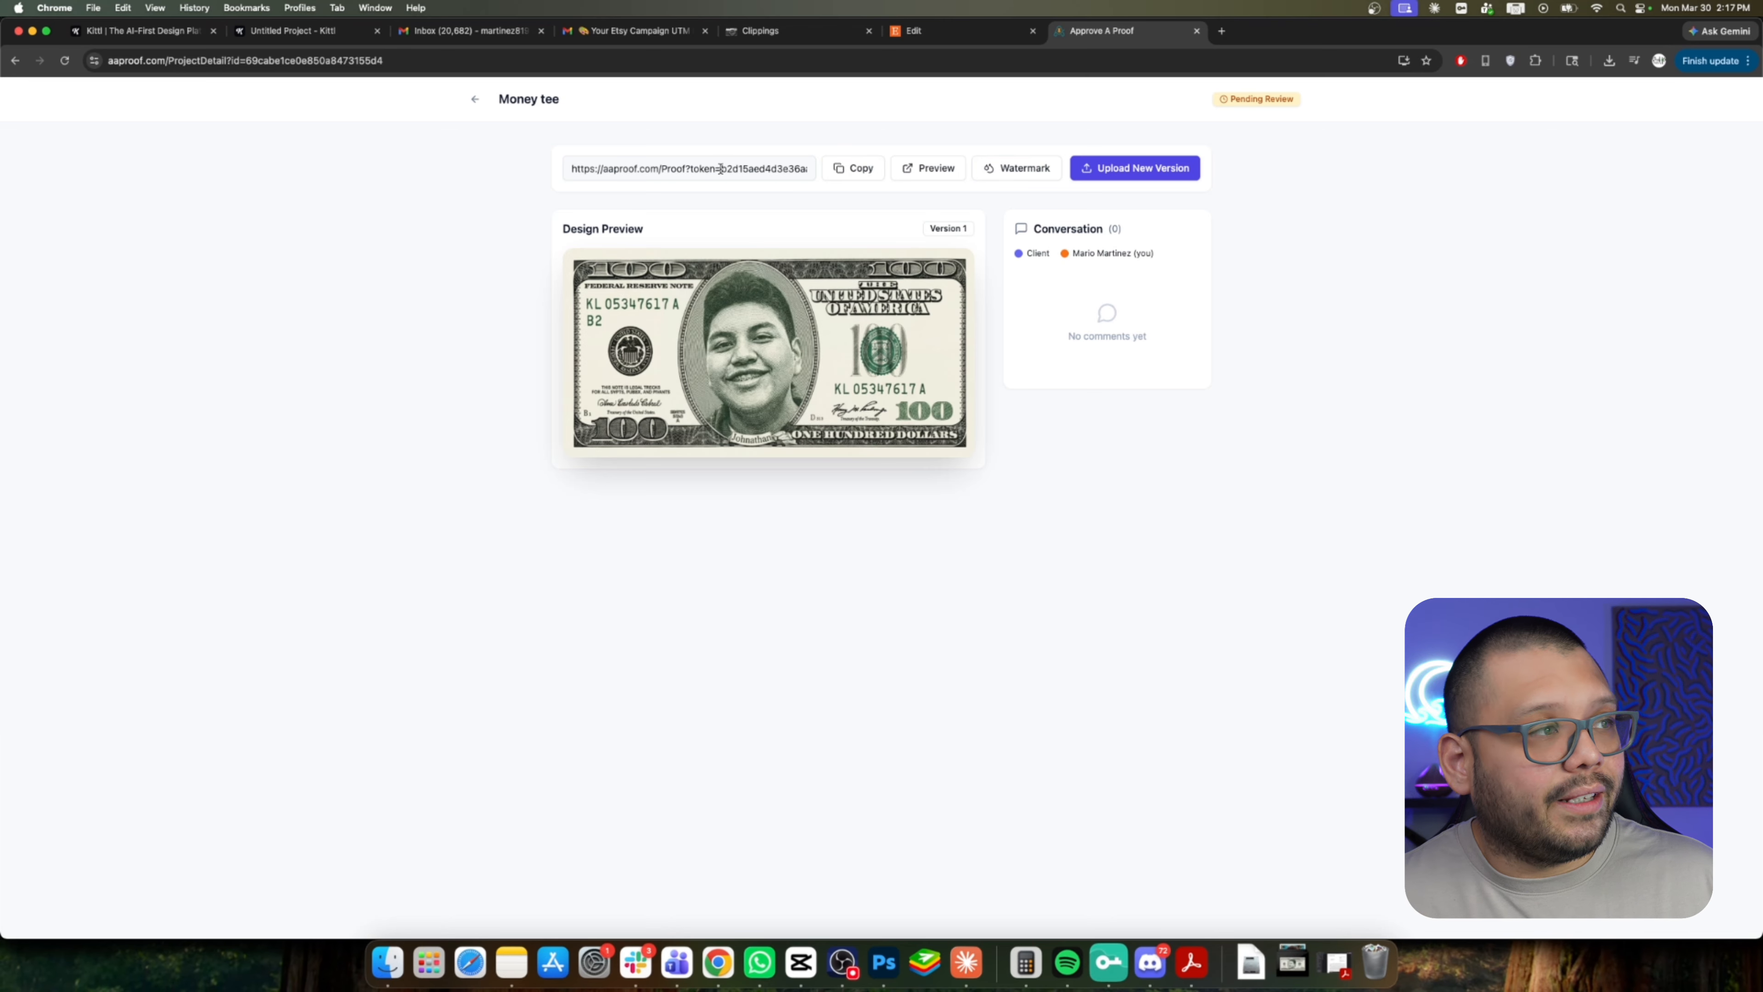
click(928, 173)
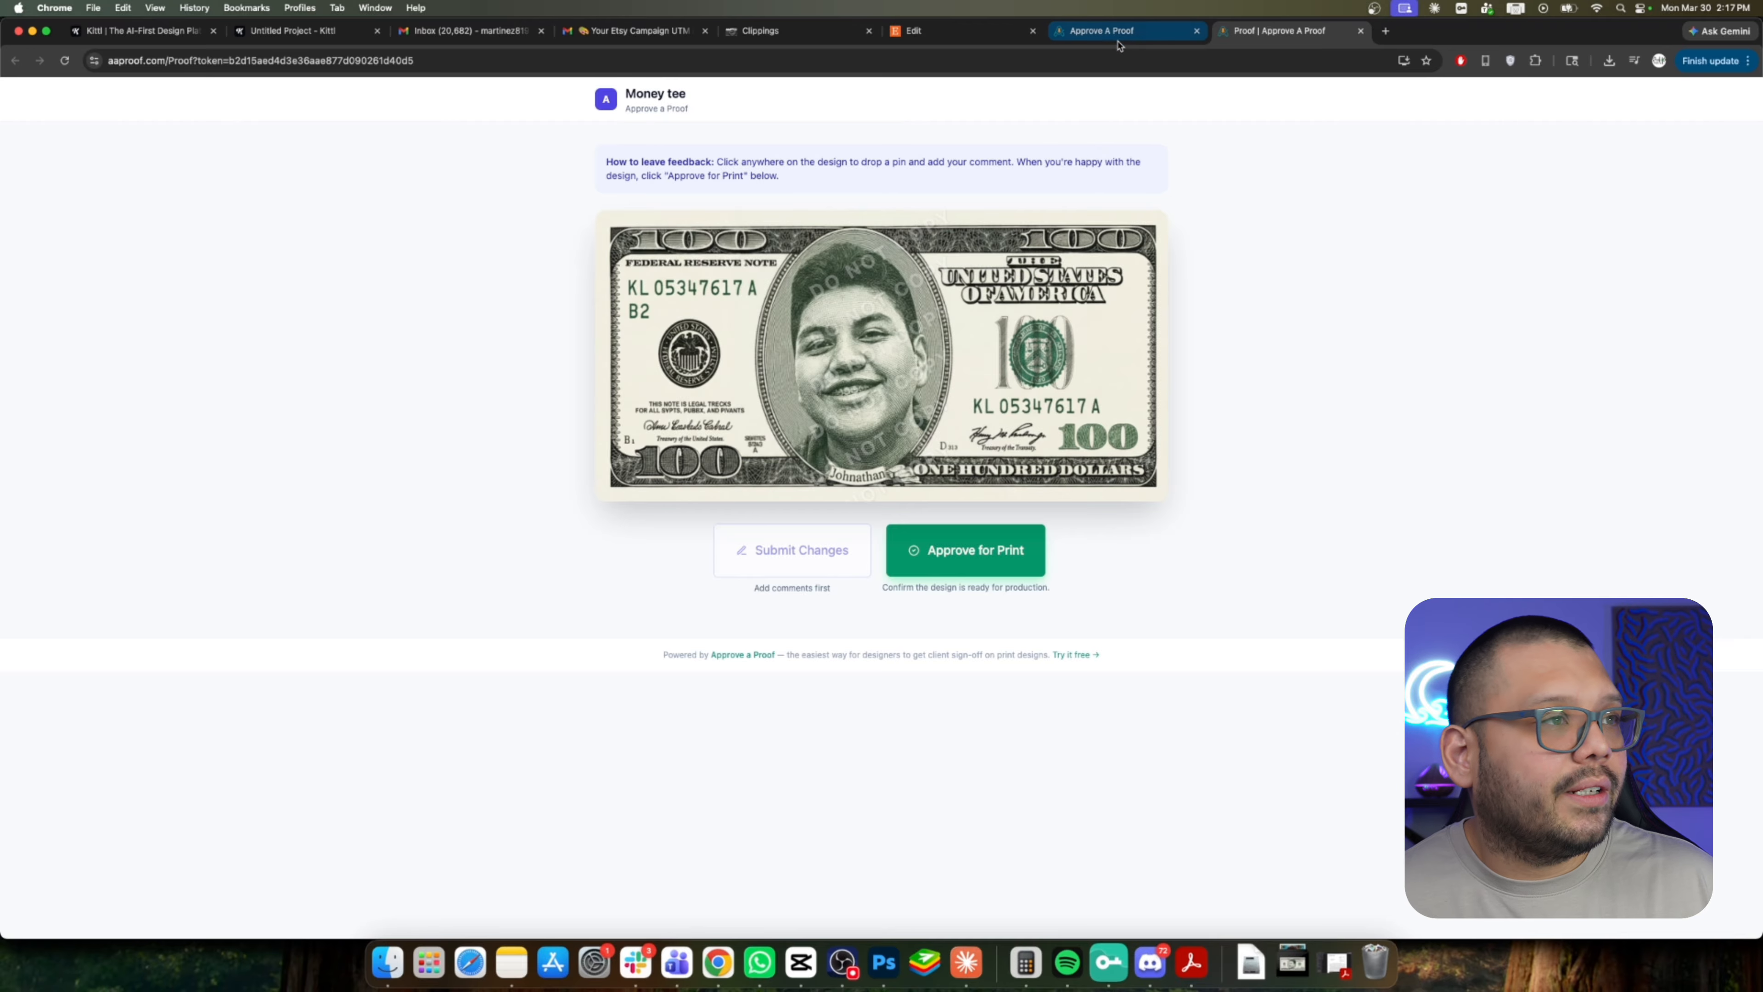
click(1118, 42)
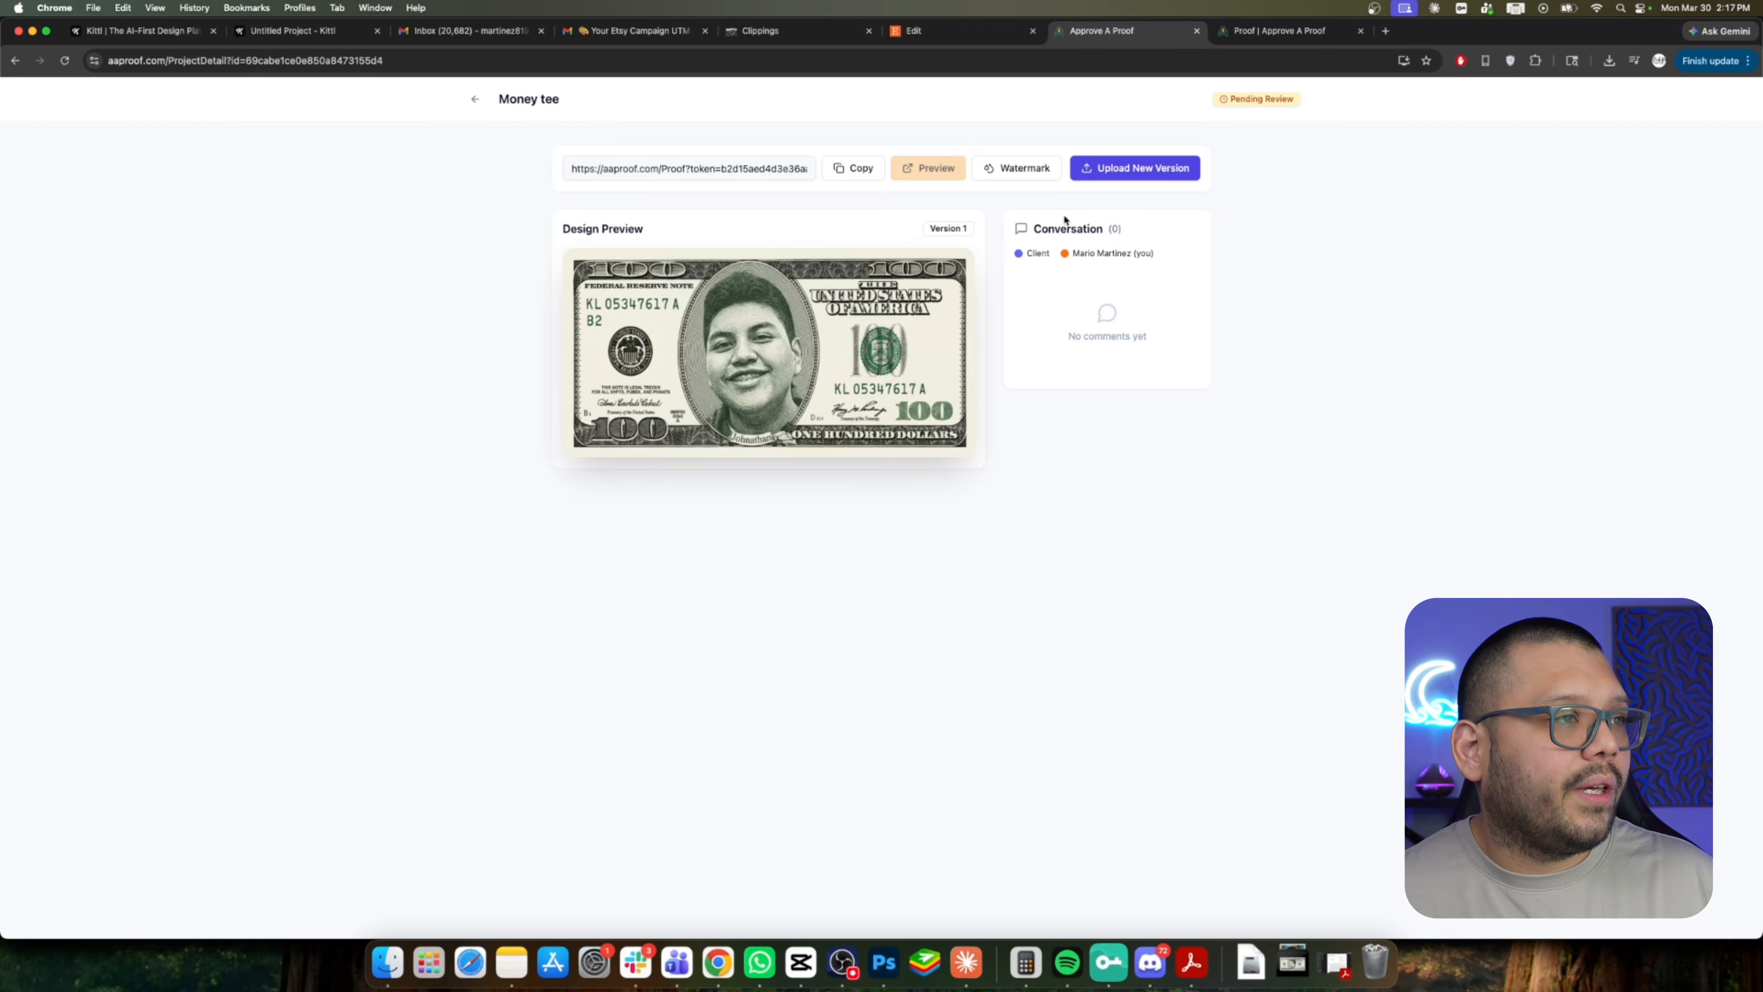
Turn on the watermark with custom text This is my watermark and intensity about 17%.
click(1017, 170)
mouse_move(750, 240)
mouse_down()
mouse_move(935, 250)
mouse_move(681, 250)
mouse_move(935, 250)
mouse_move(768, 257)
mouse_up()
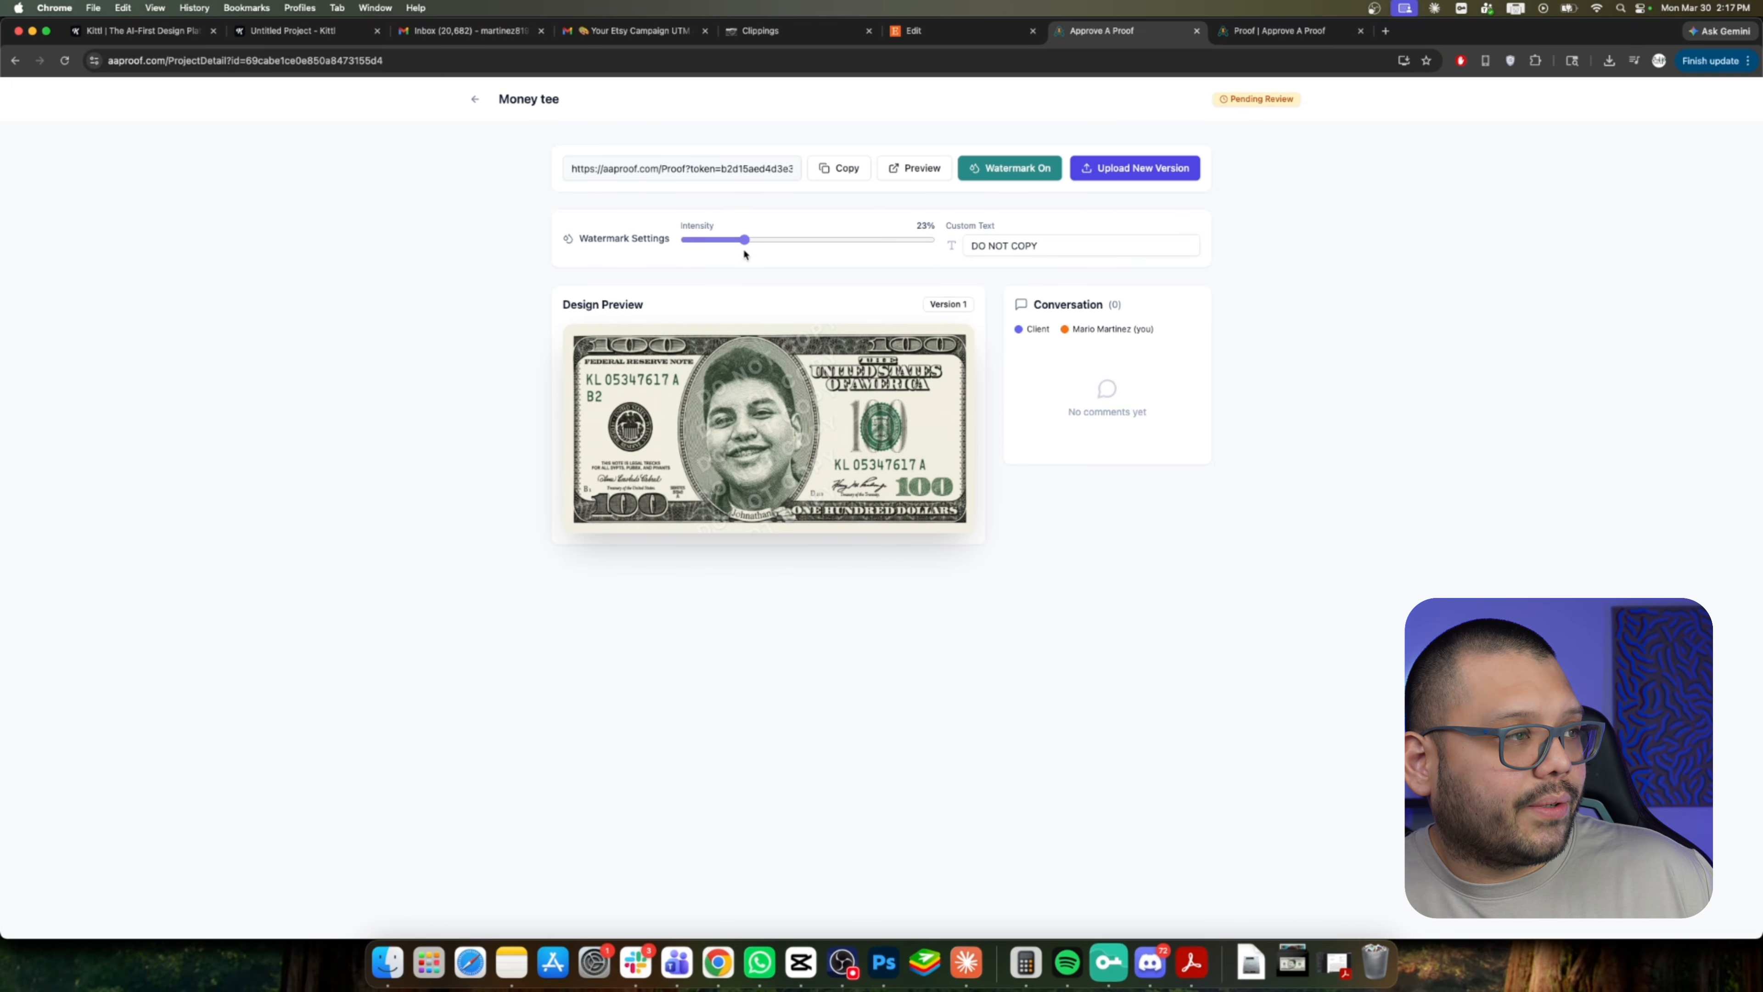
drag(1044, 246, 838, 242)
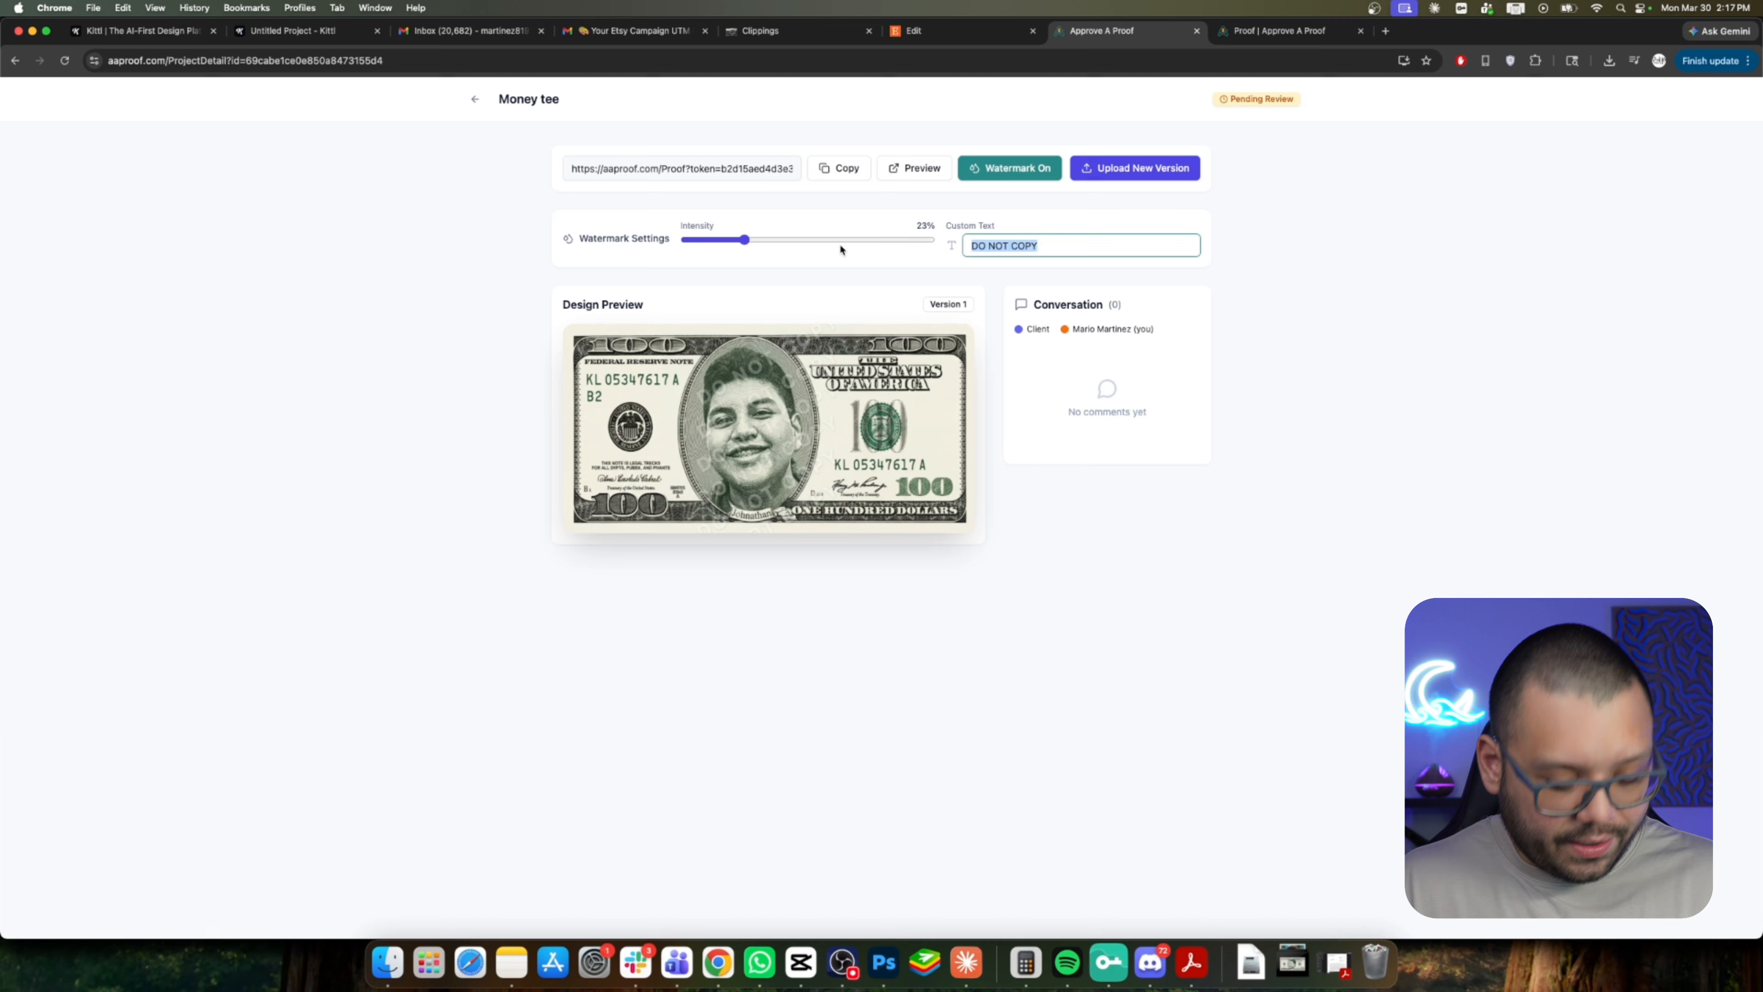
key(BackSpace)
text(This is )
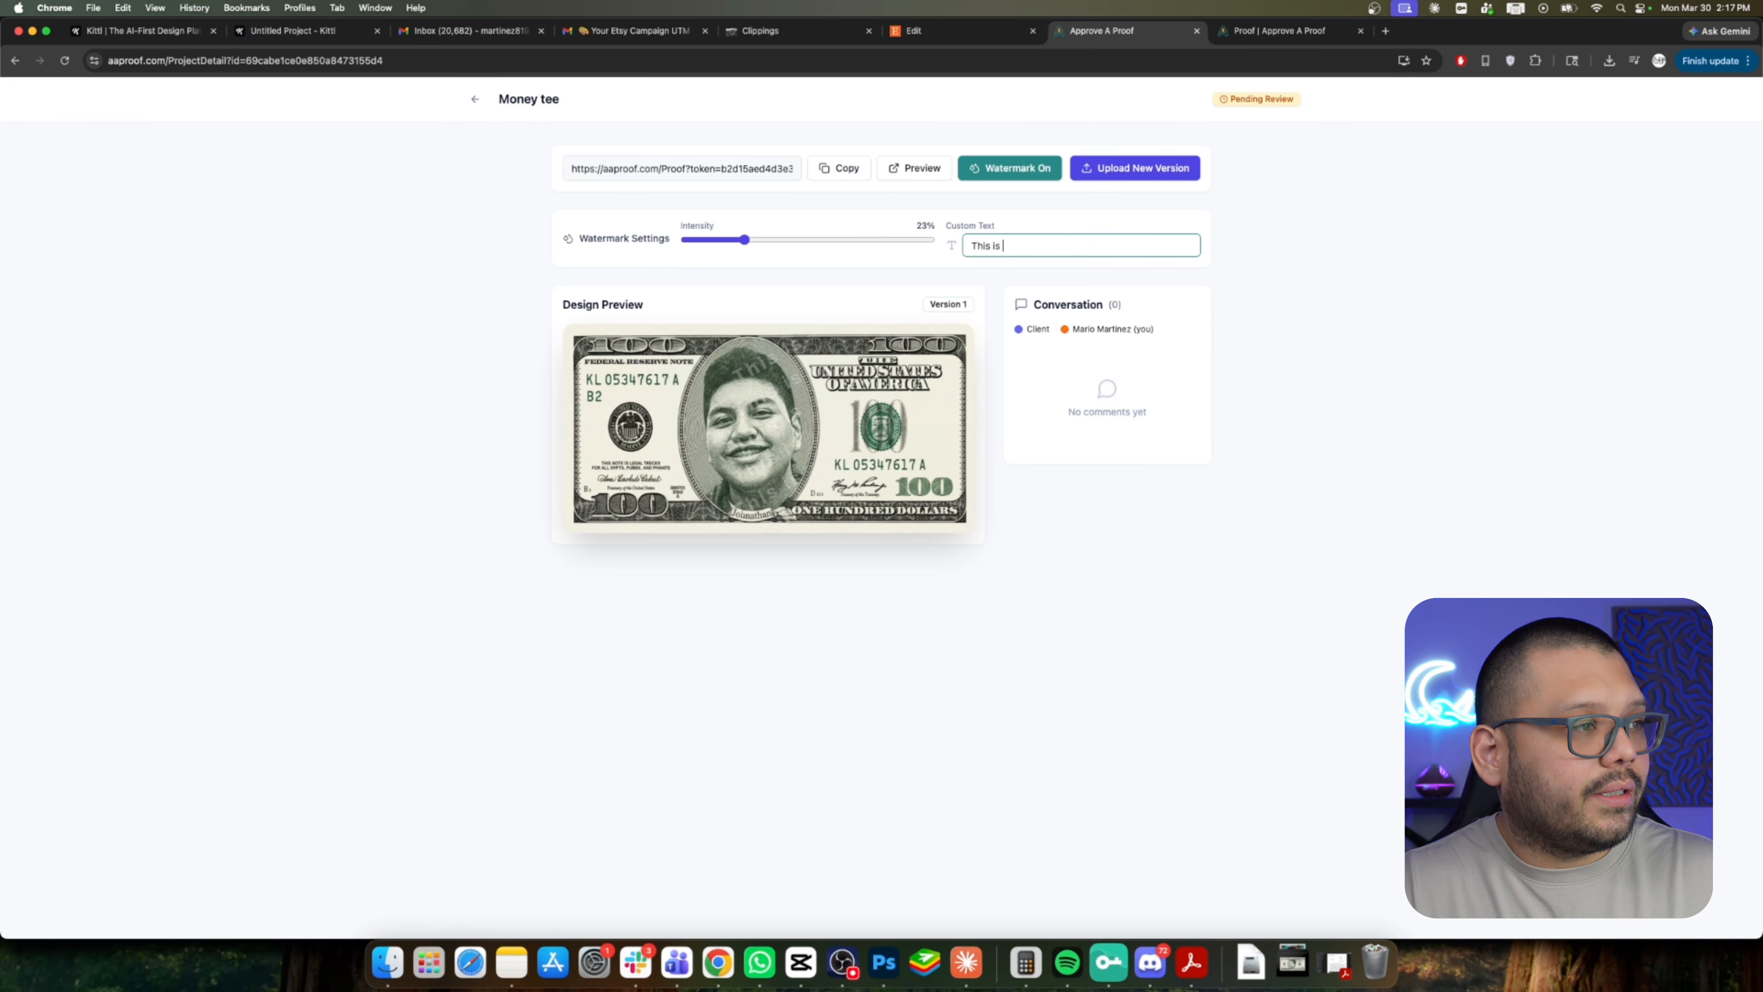
text(my watermark)
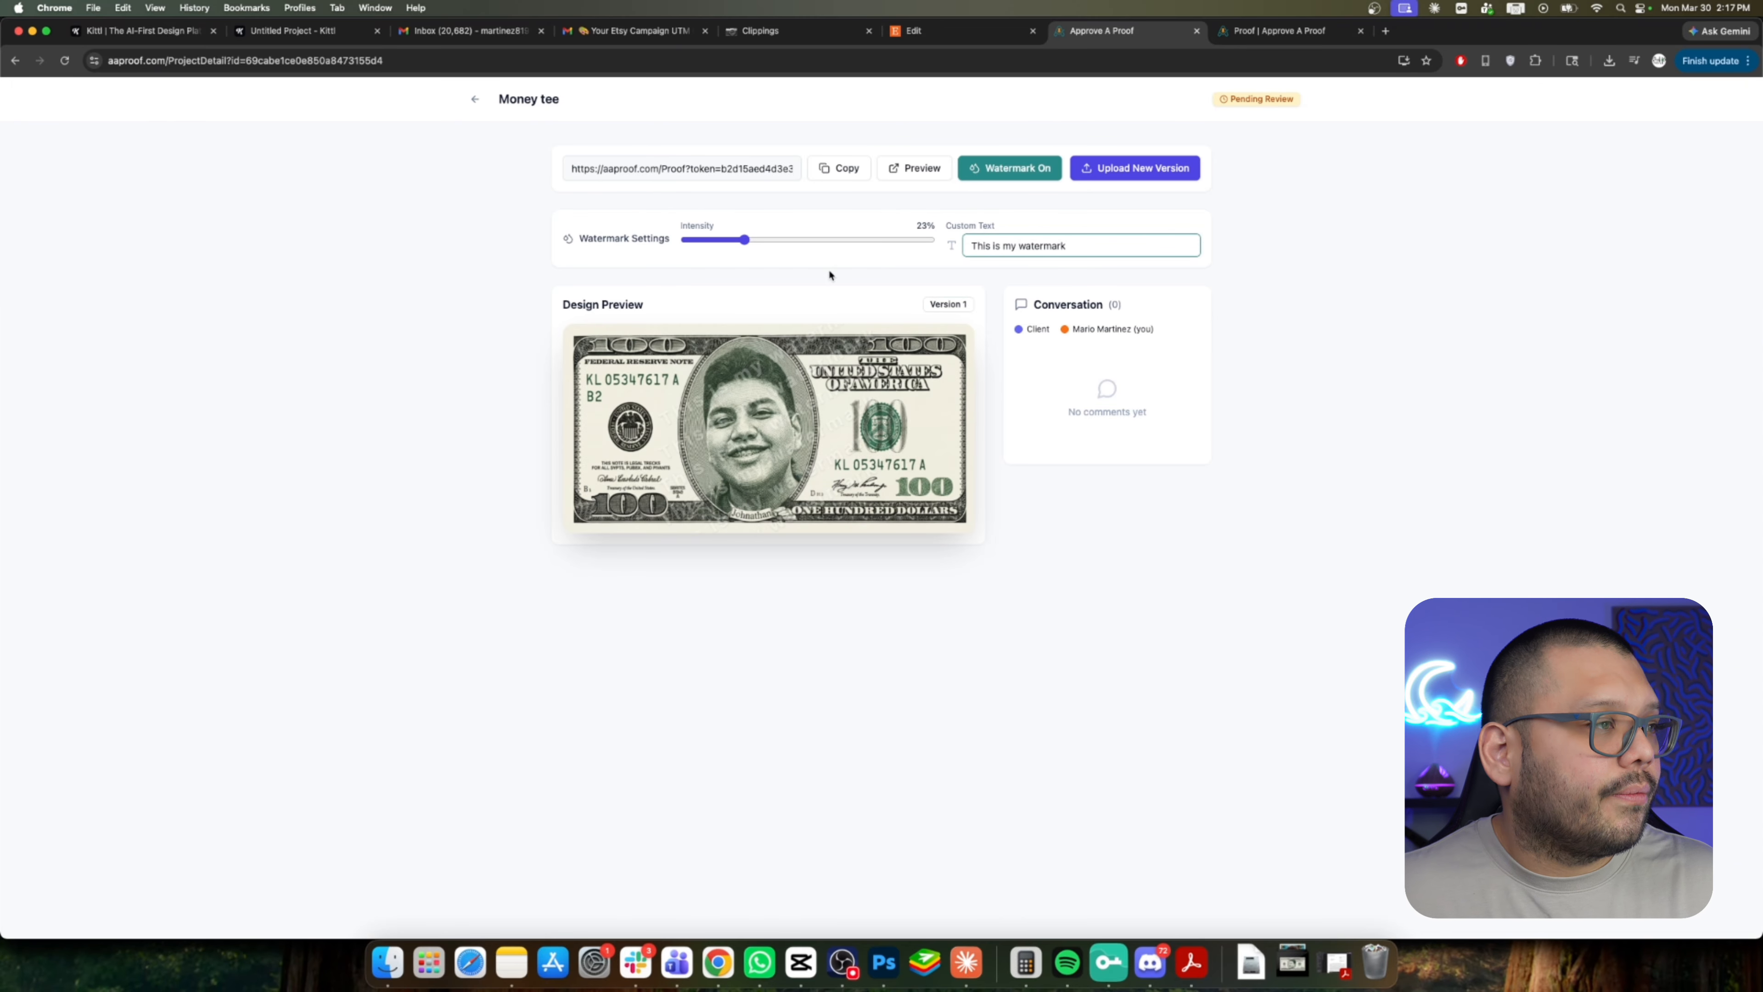
mouse_move(744, 240)
mouse_down()
mouse_move(948, 246)
mouse_move(688, 241)
mouse_move(741, 243)
mouse_move(724, 241)
mouse_up()
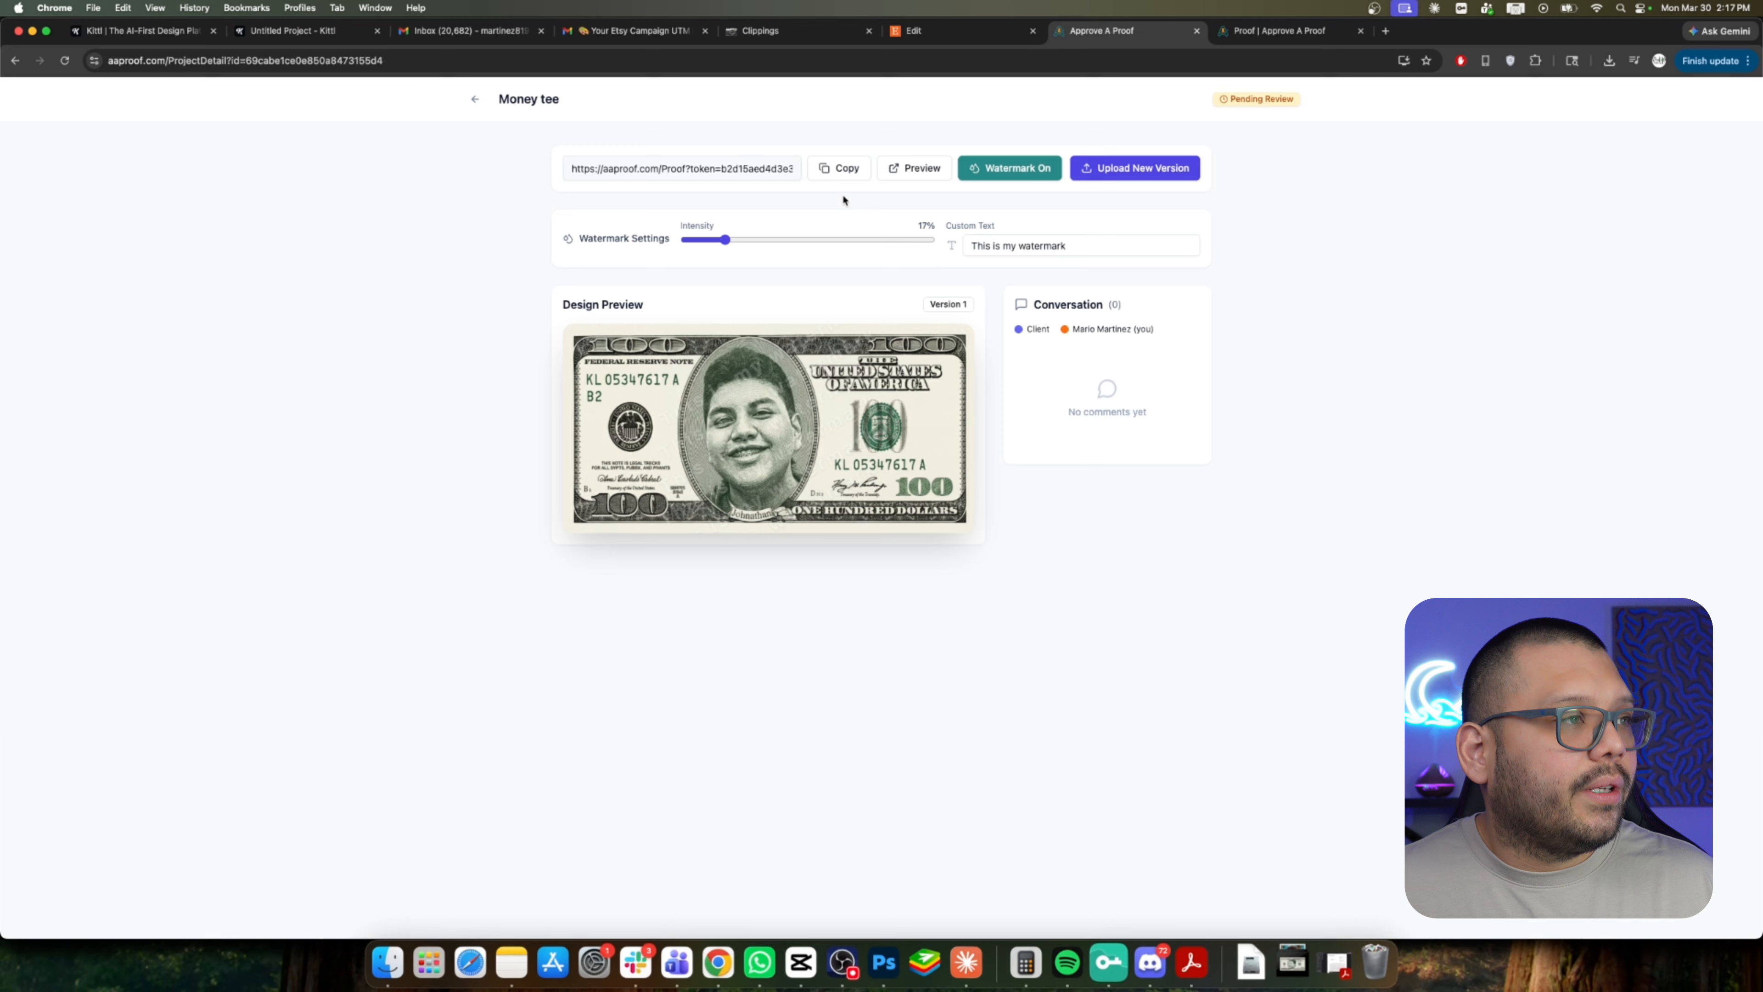
Copy the proof share link and open the proof page in a separate browser window.
click(845, 171)
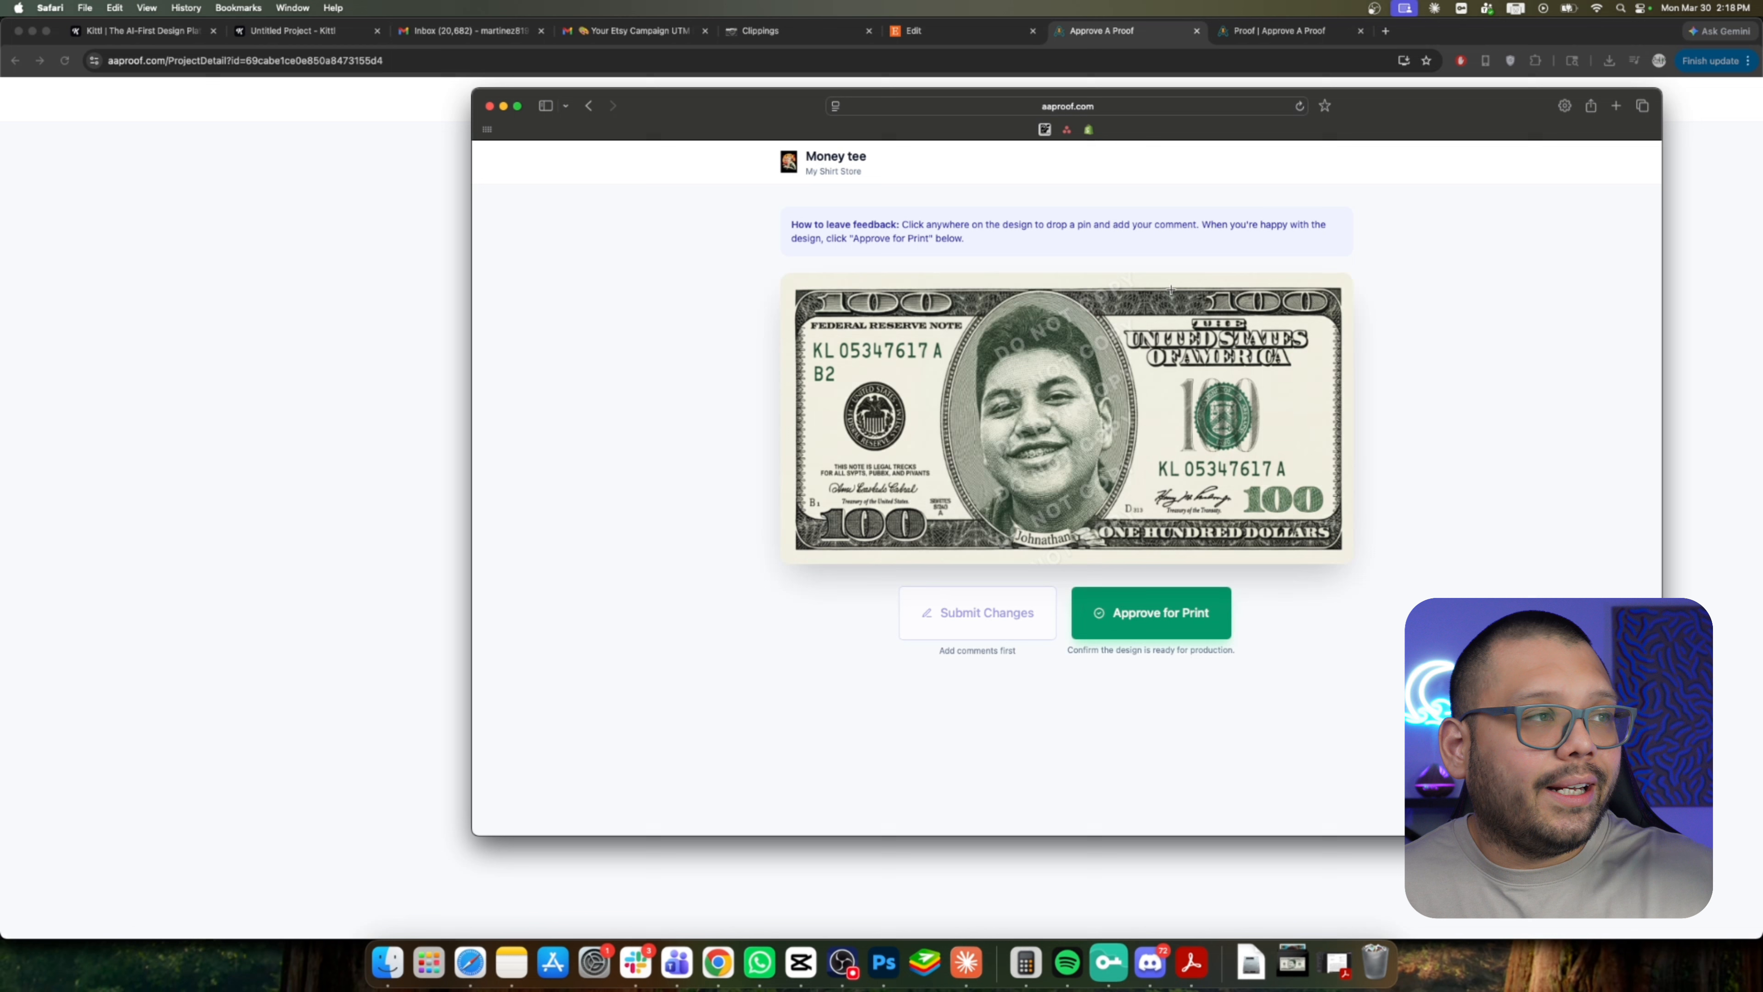
drag(1309, 126, 1276, 77)
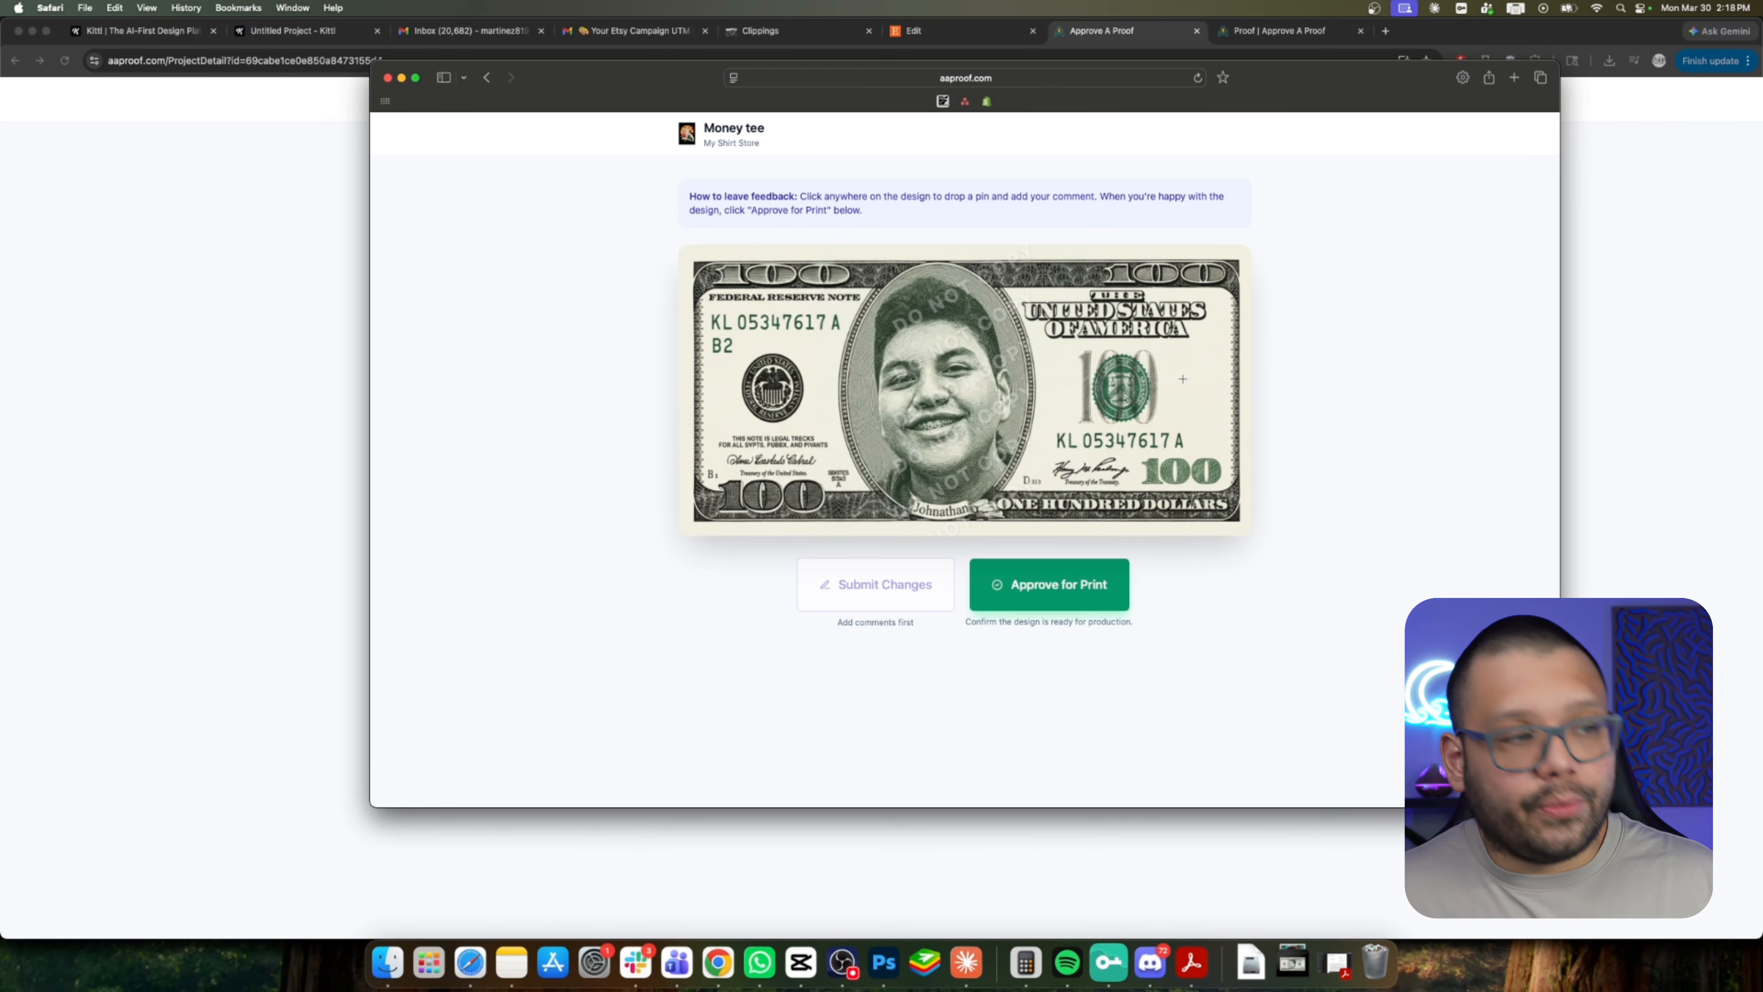
click(940, 381)
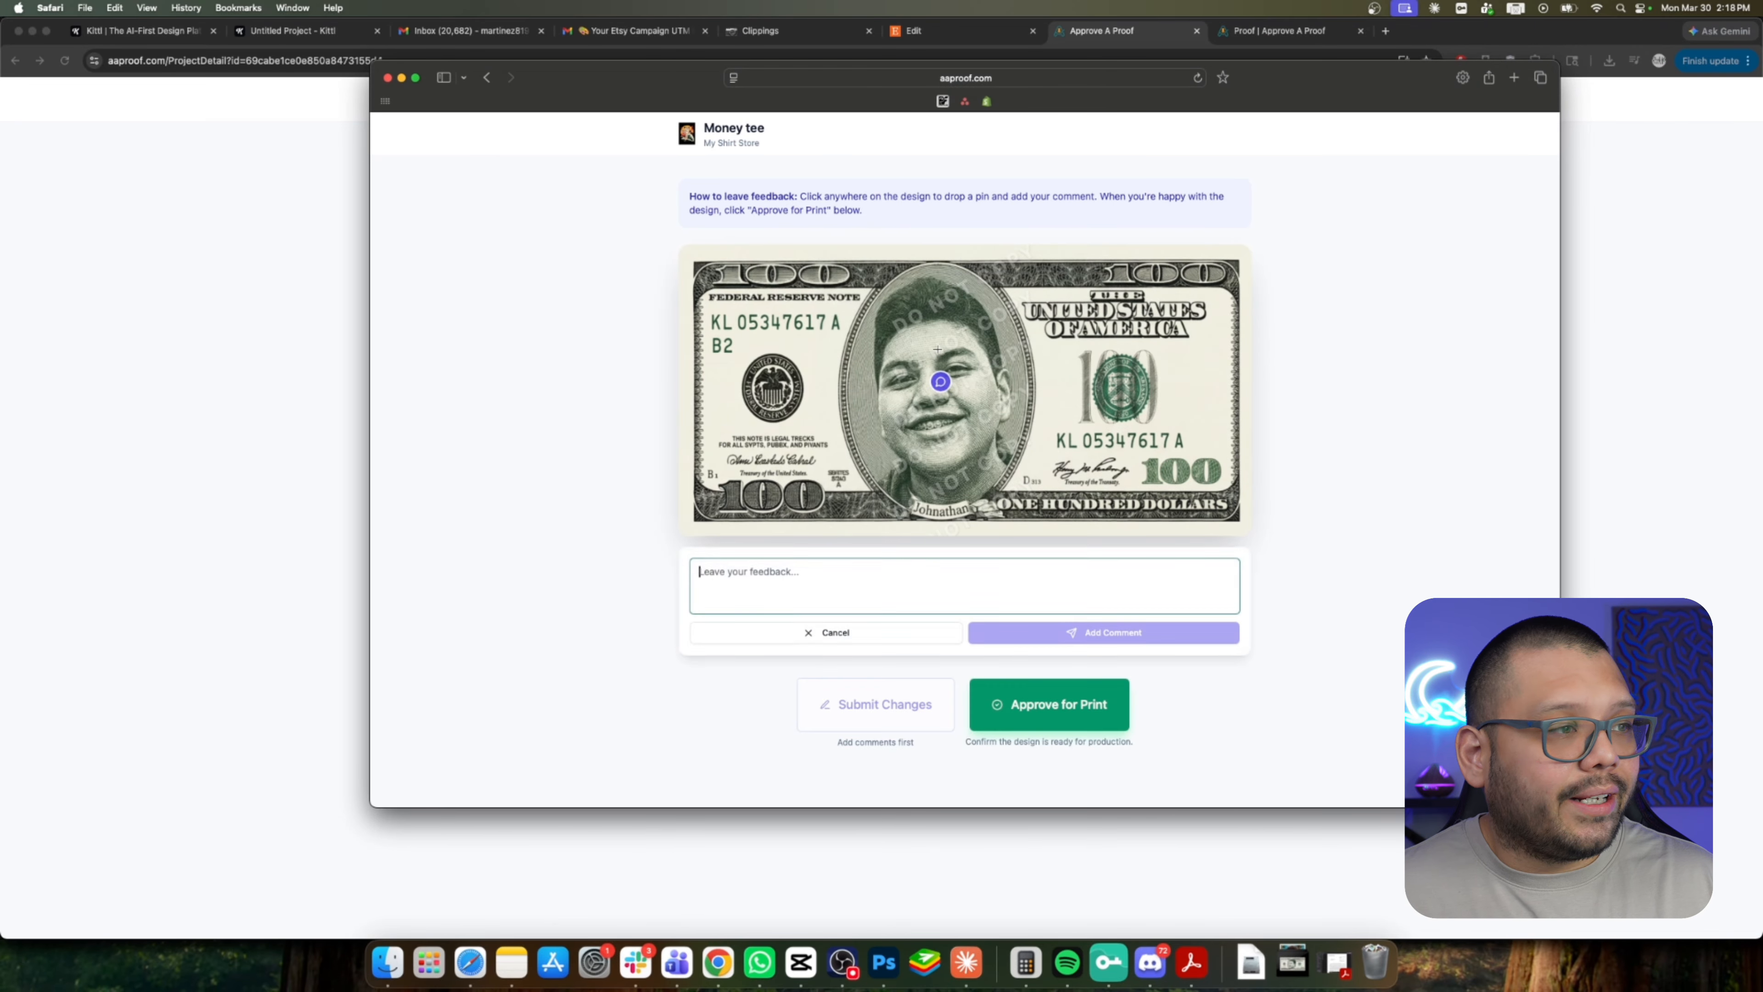
click(843, 324)
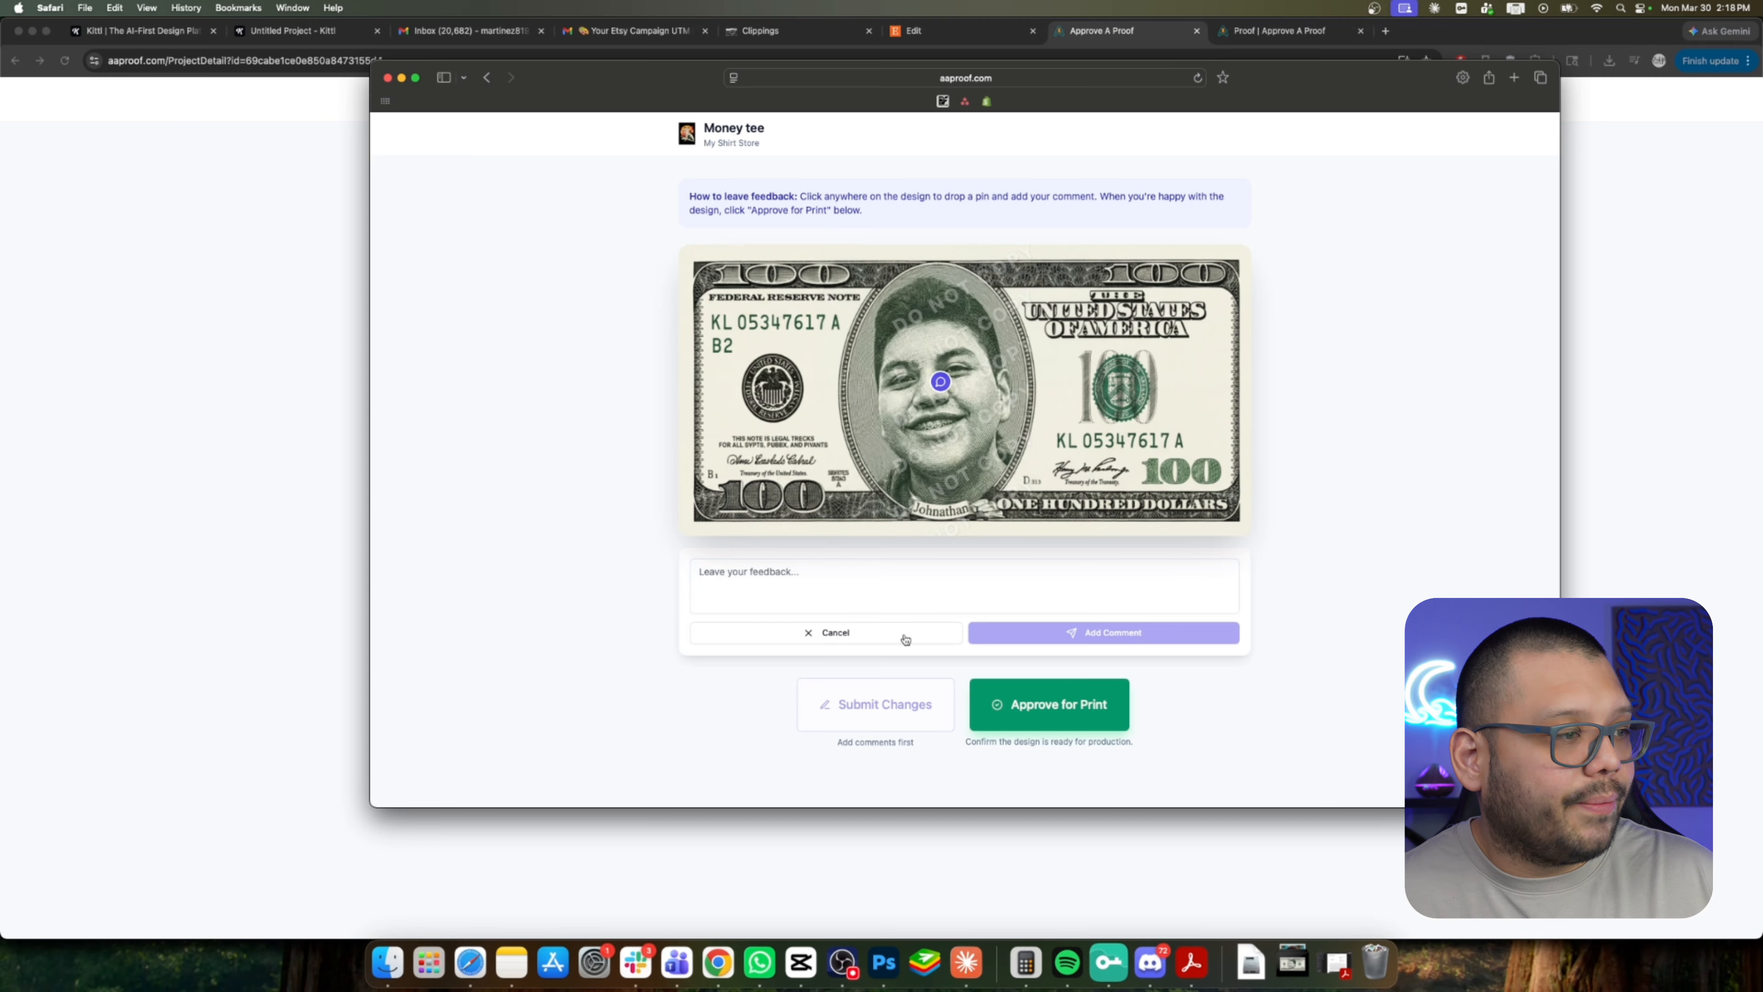
click(886, 634)
Pin a comment on the upper-right 100 reading Change this to a $50.
click(1152, 281)
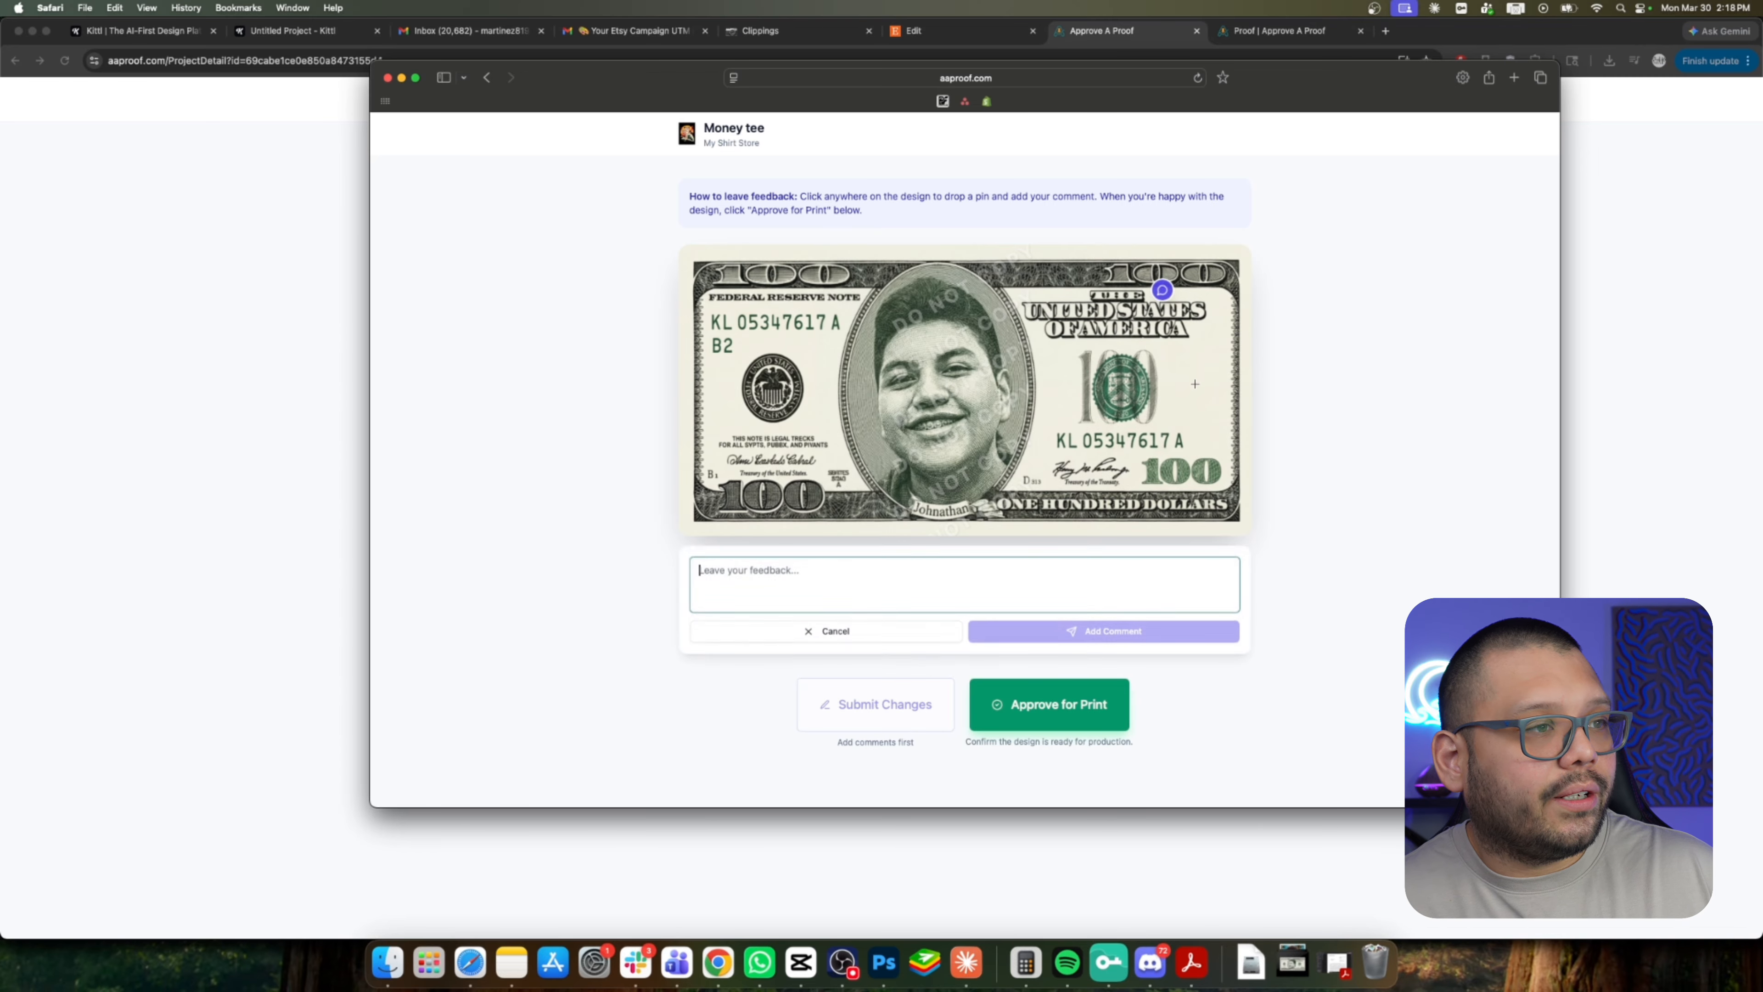
text(Change this to)
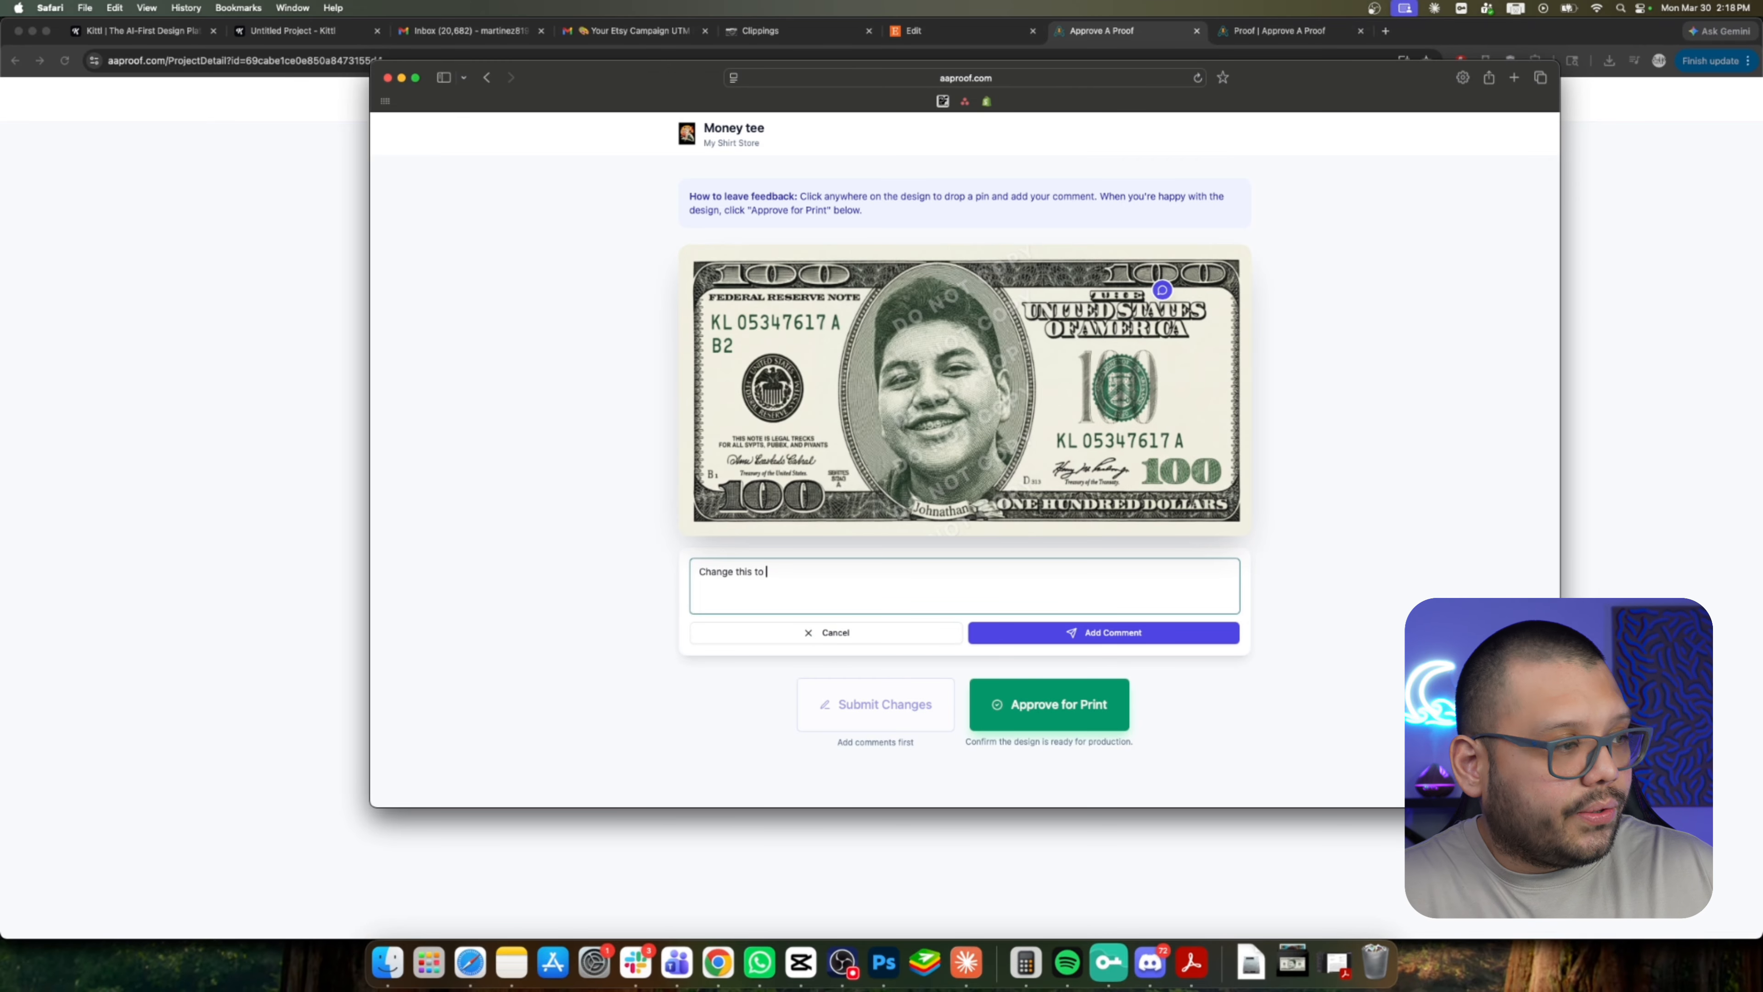
text( a $50)
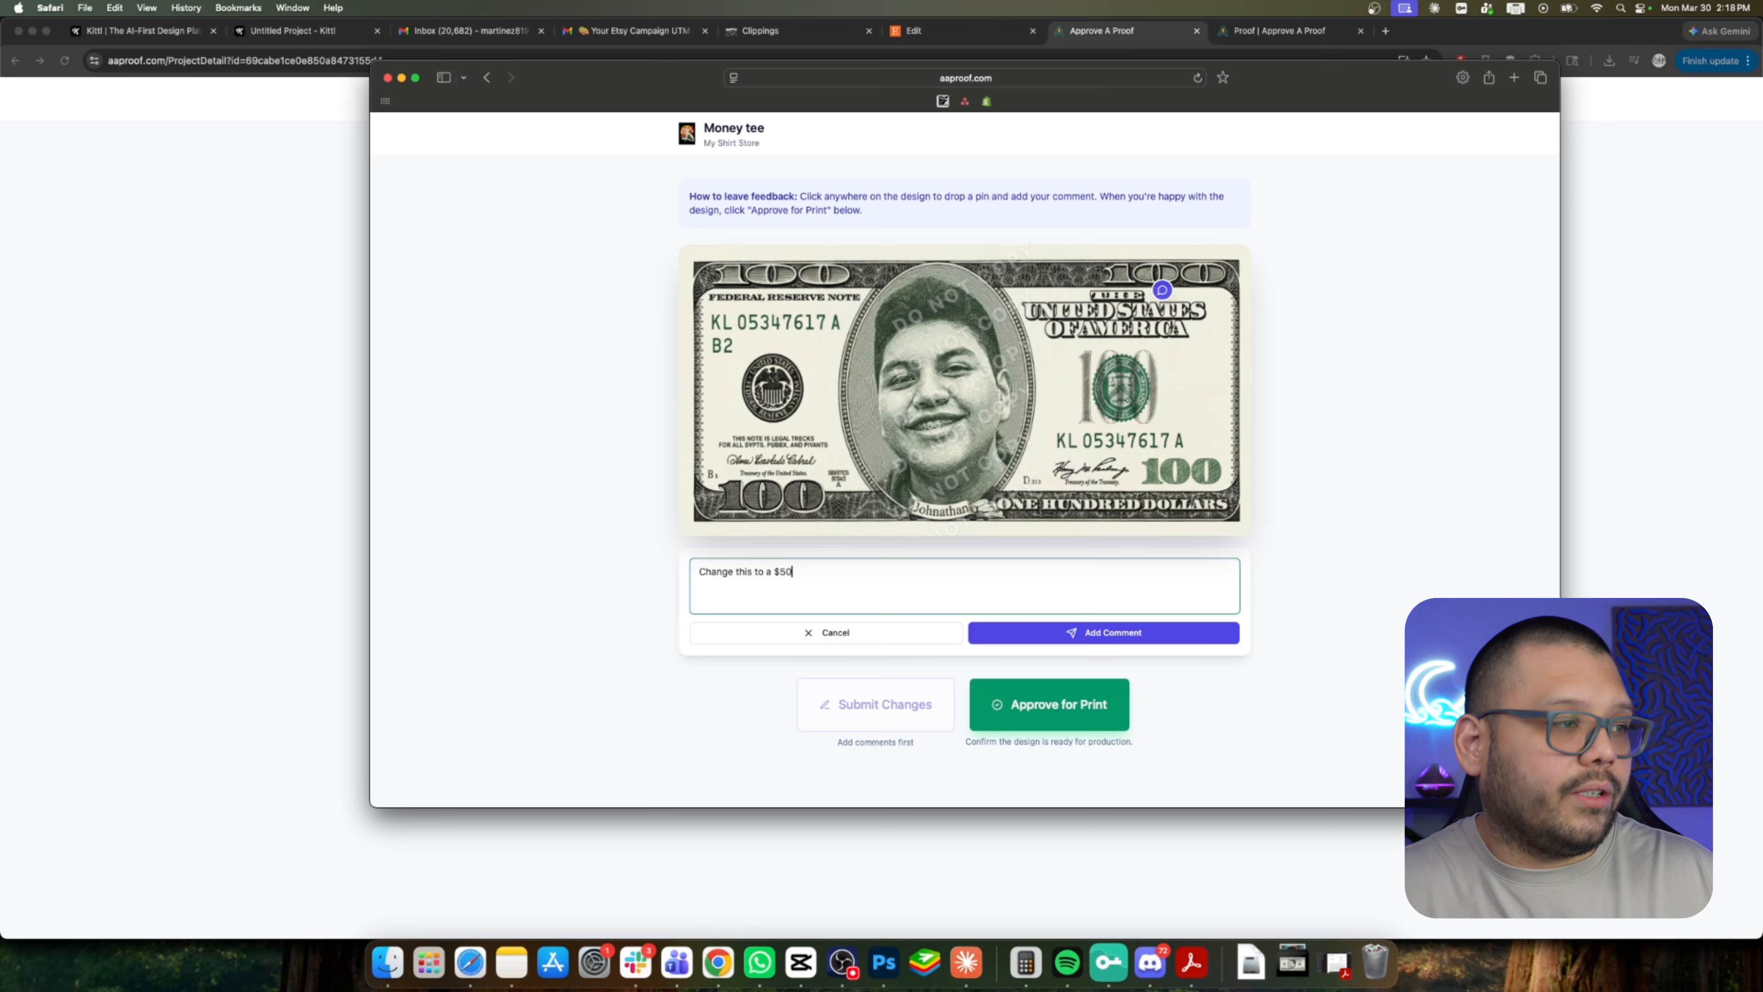
text(.)
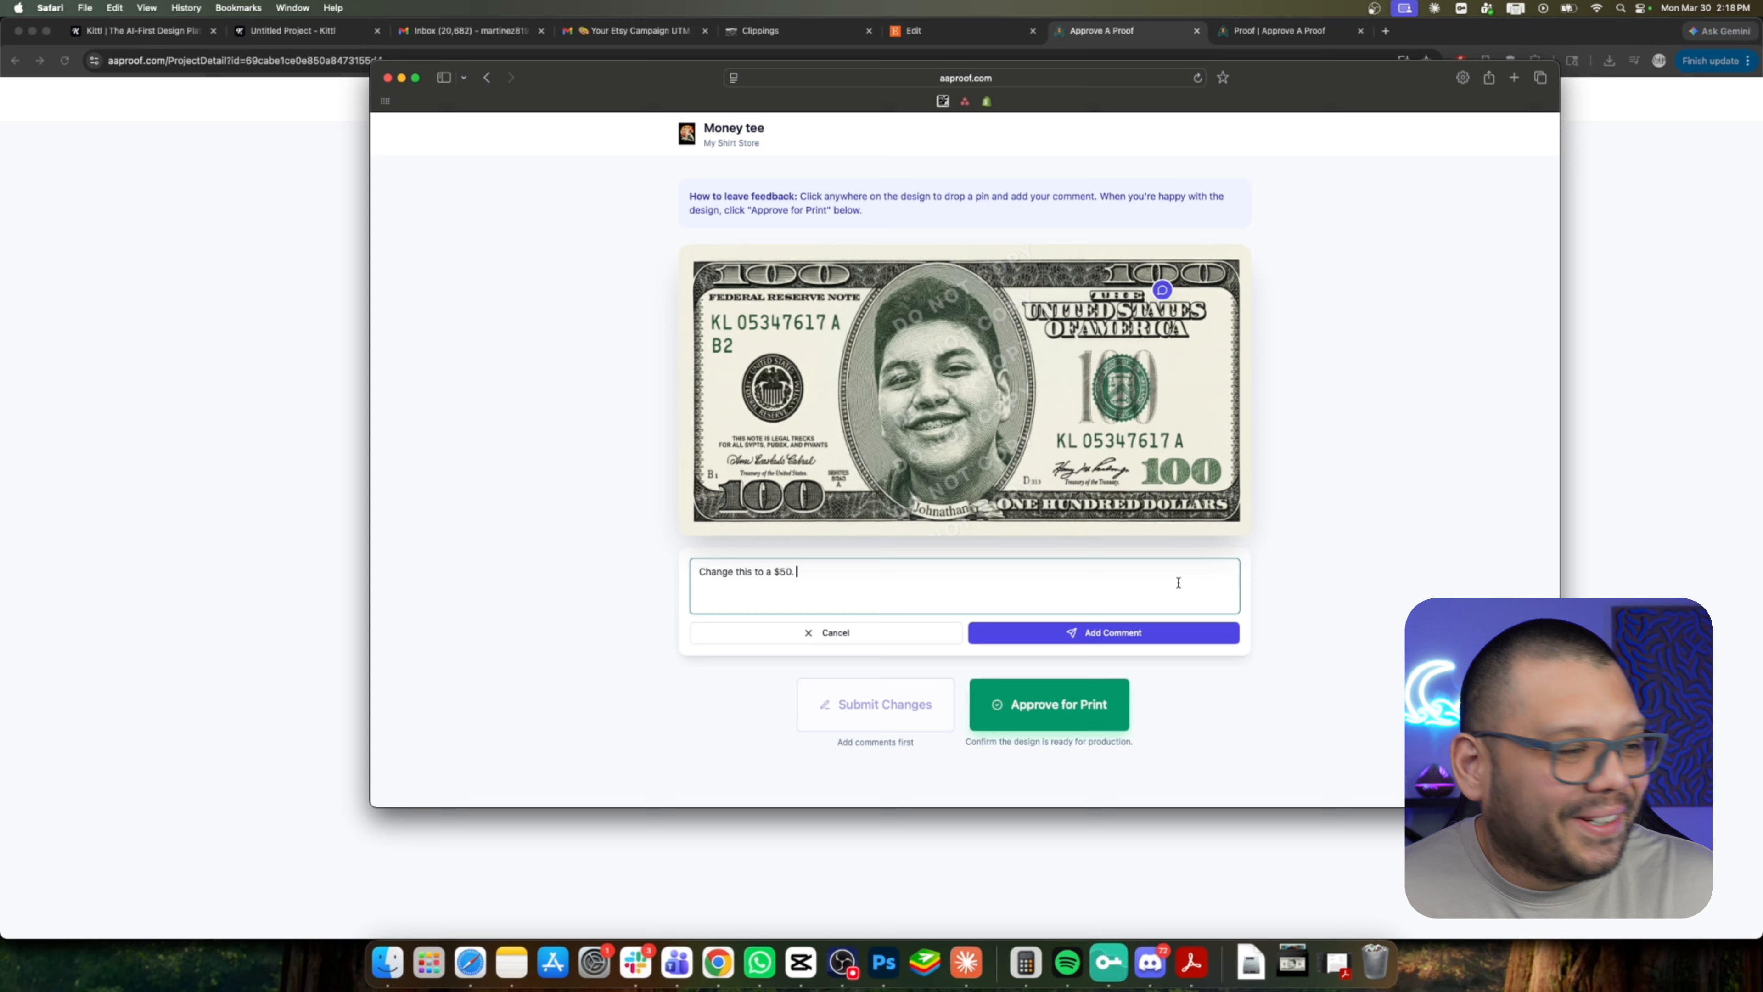
click(1172, 632)
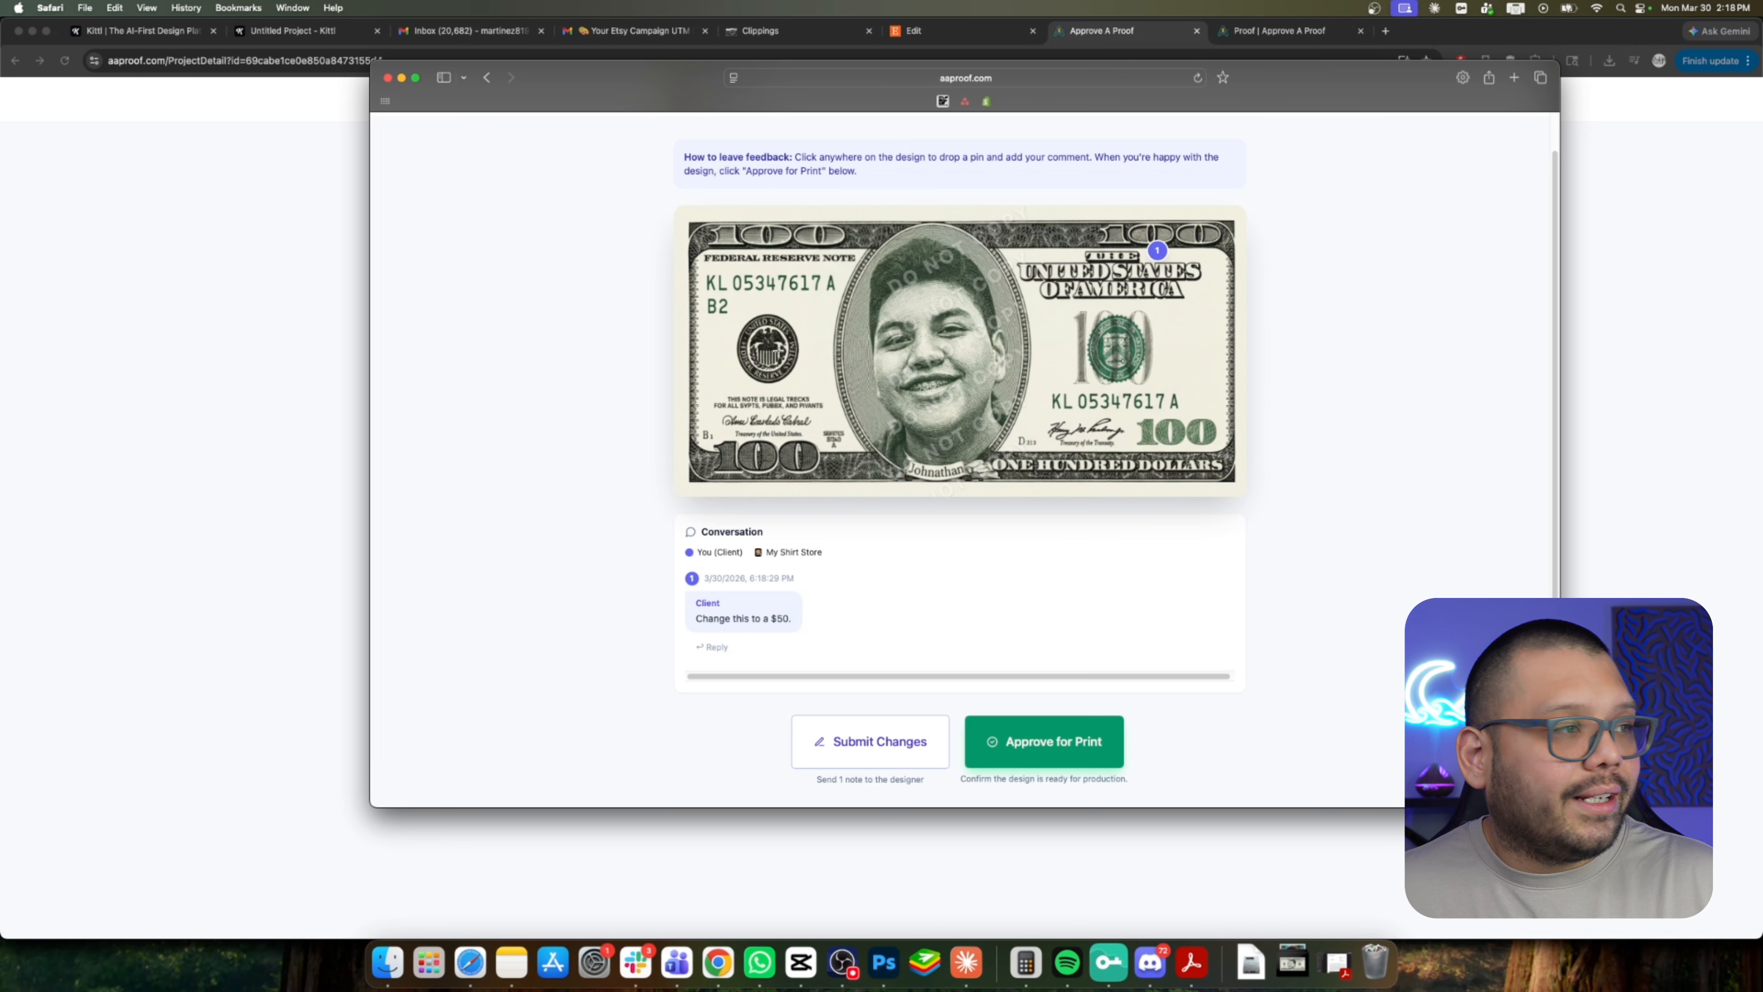
Submit the requested changes to the designer and close the confirmation.
click(767, 351)
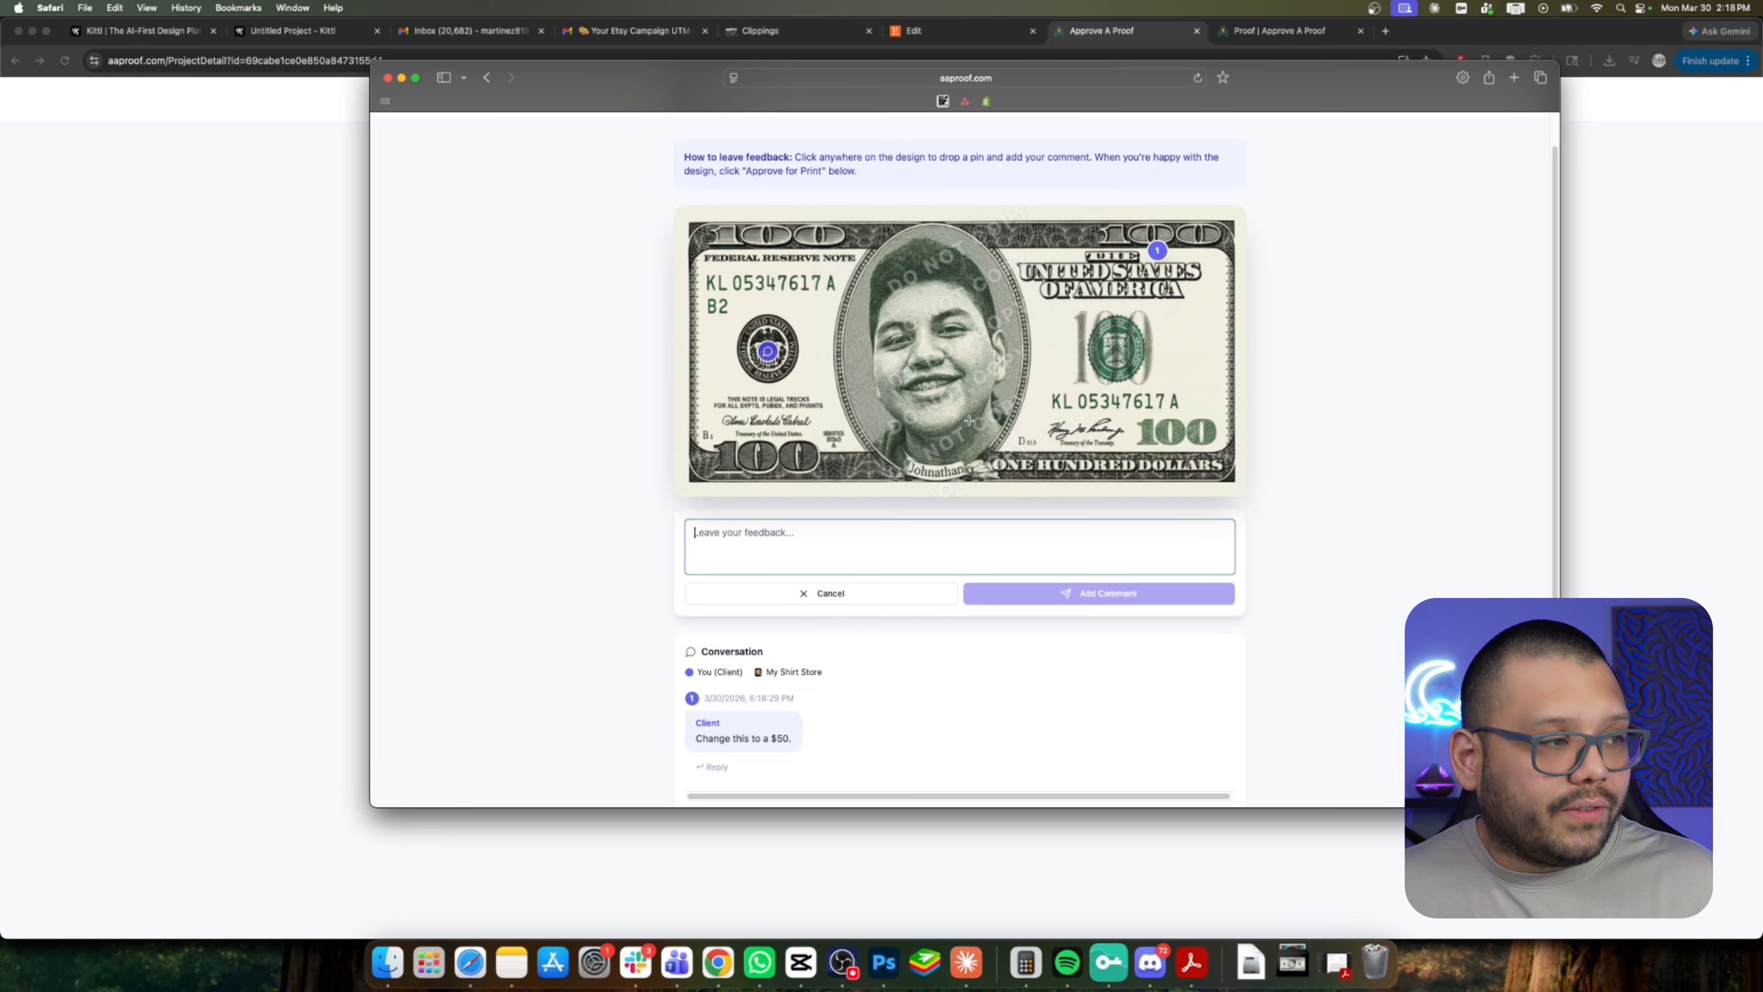
click(848, 597)
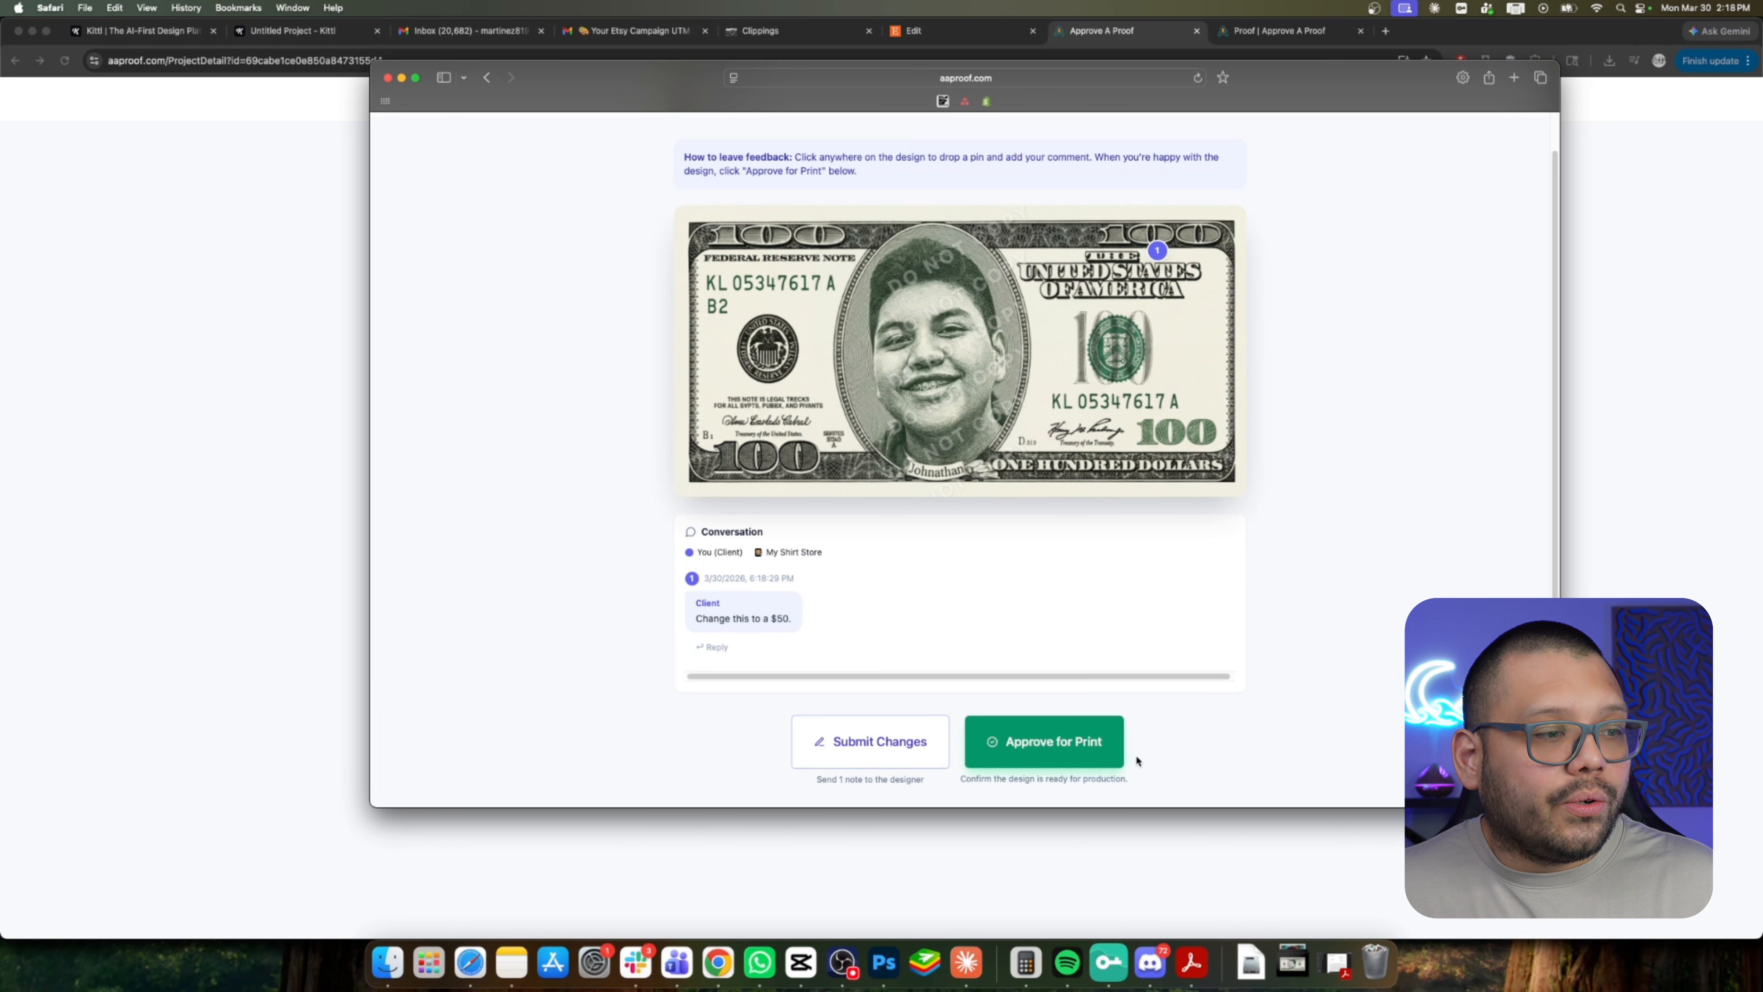
click(915, 753)
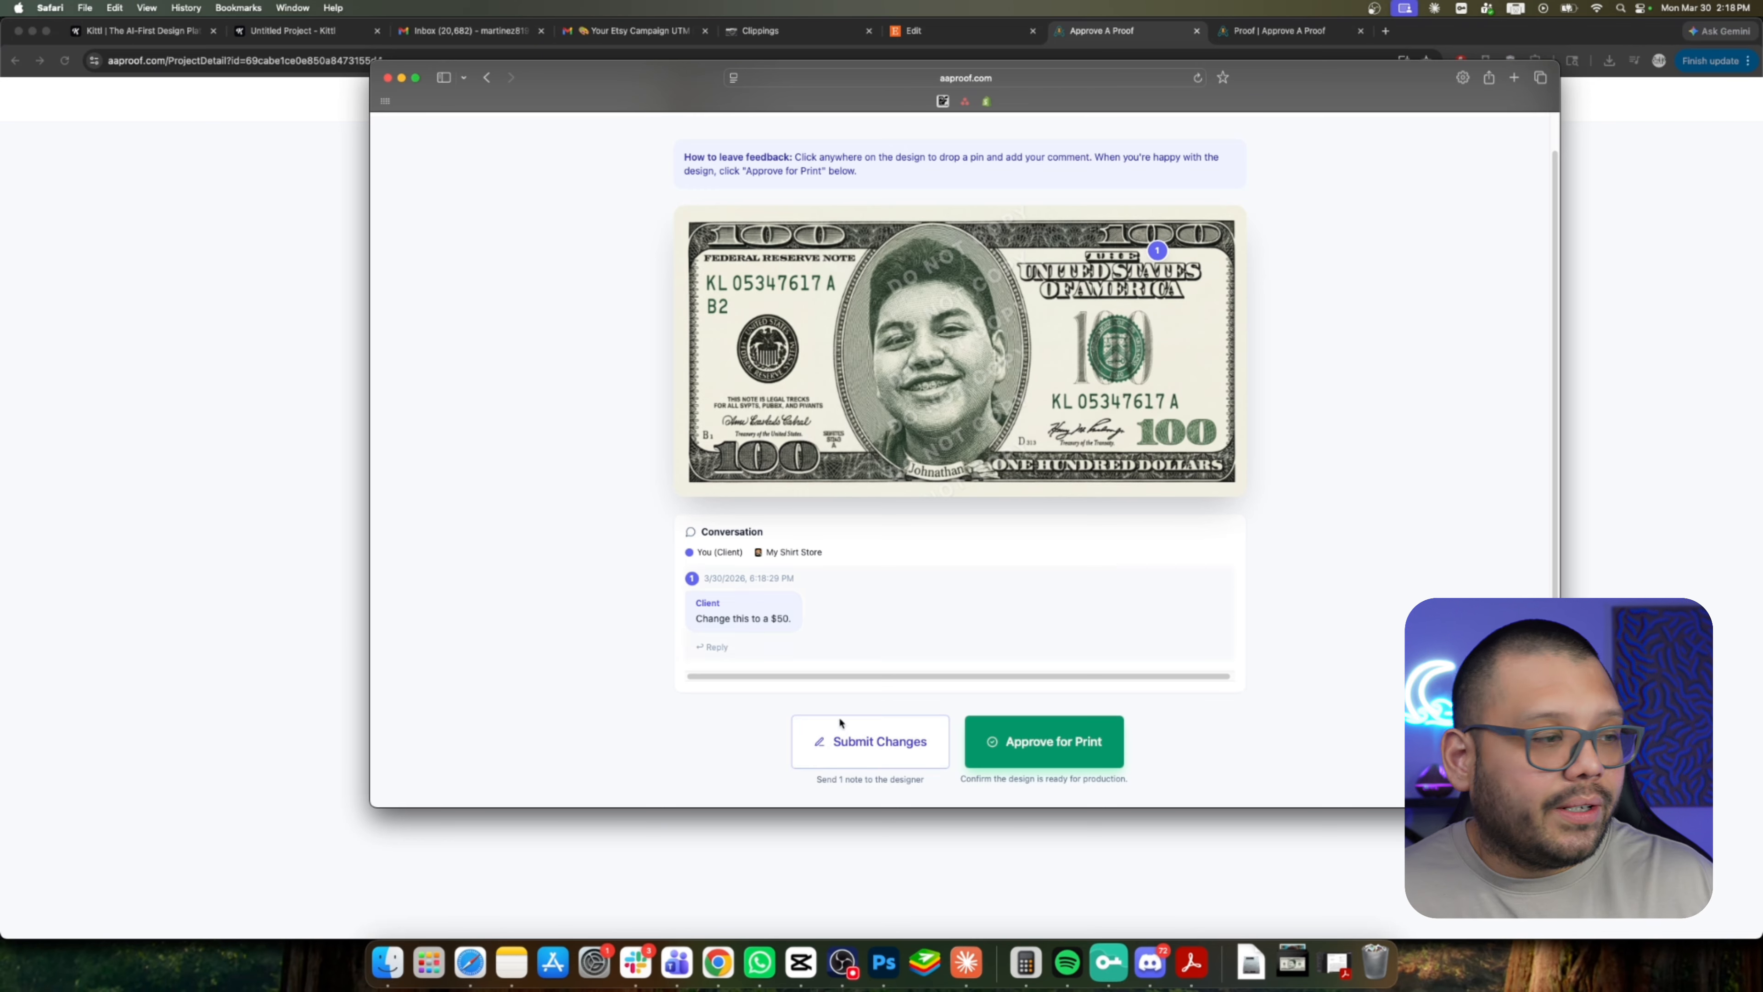
click(840, 744)
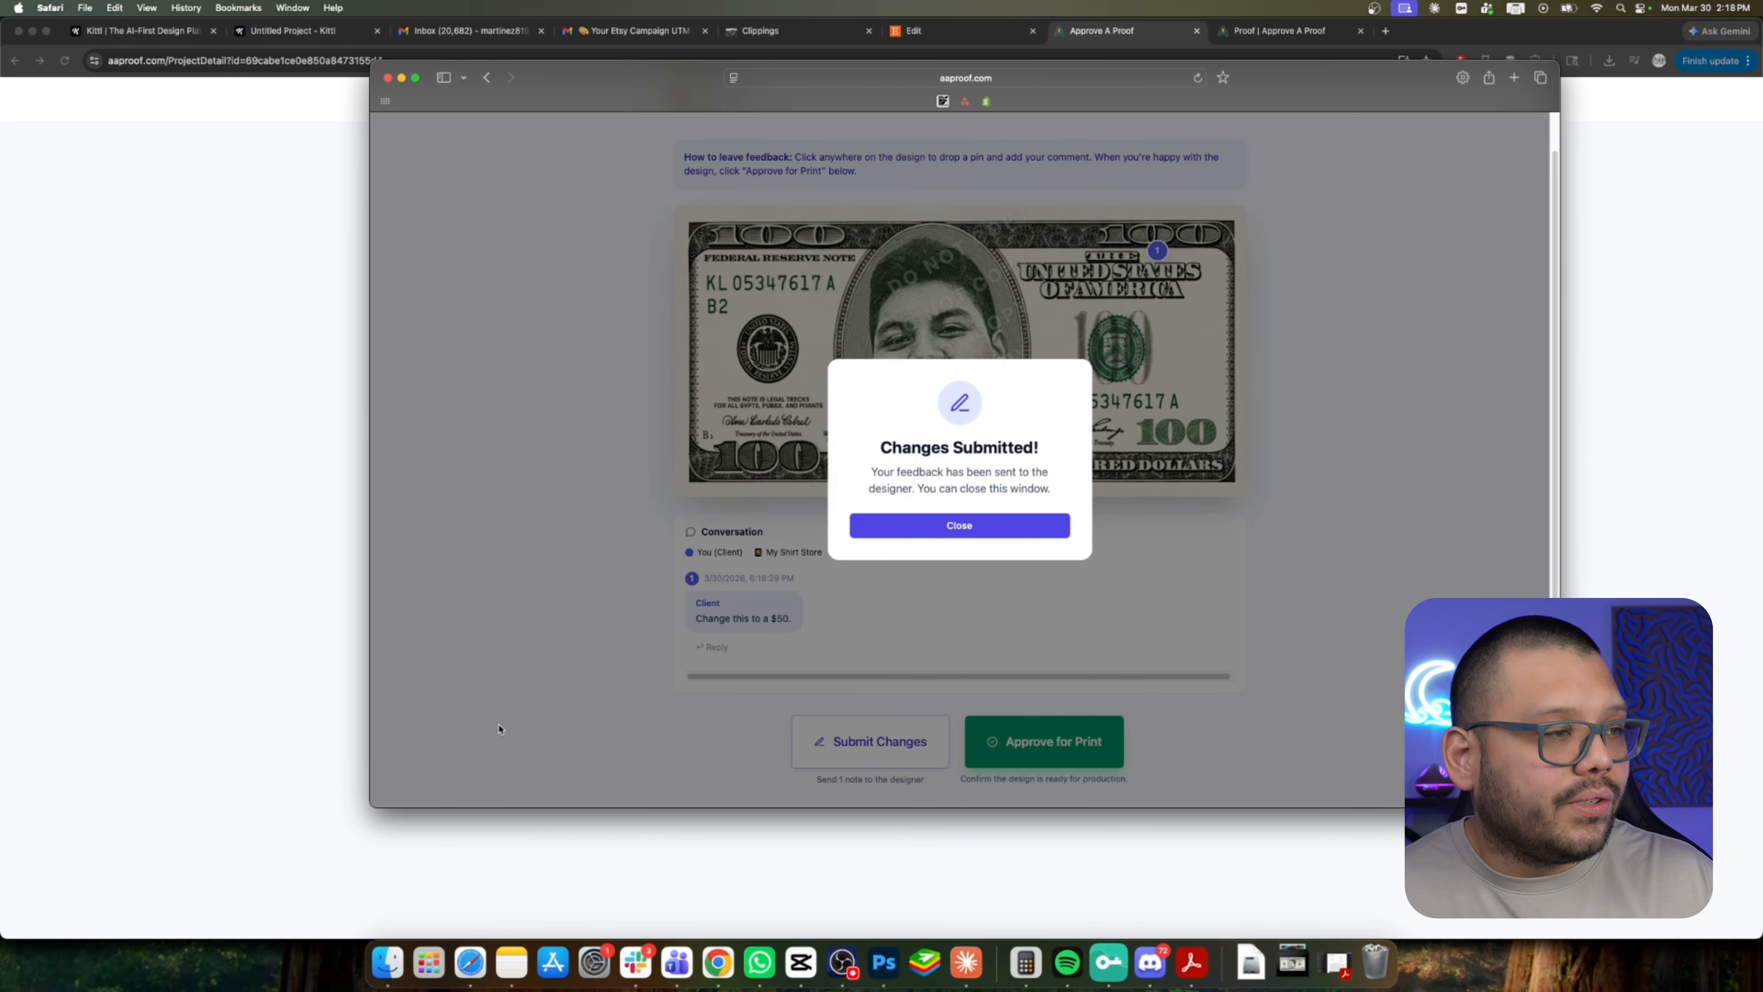
click(968, 528)
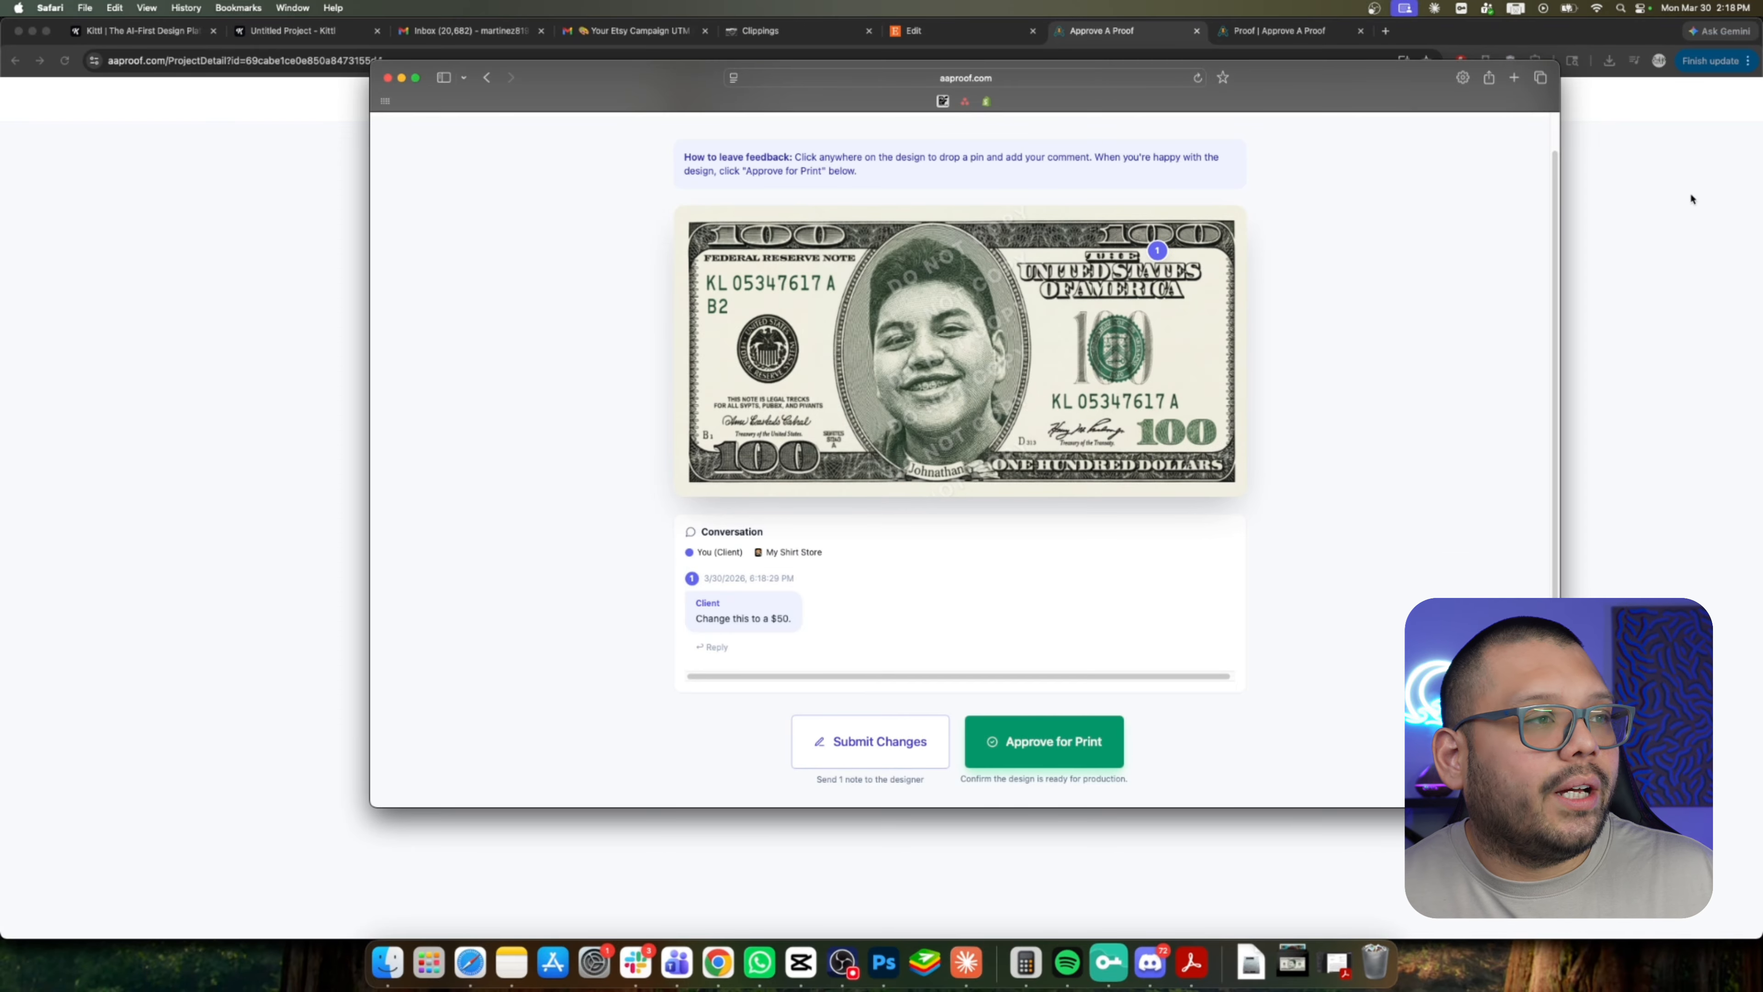
Return to the project dashboard and open the notifications list.
click(1664, 226)
click(475, 99)
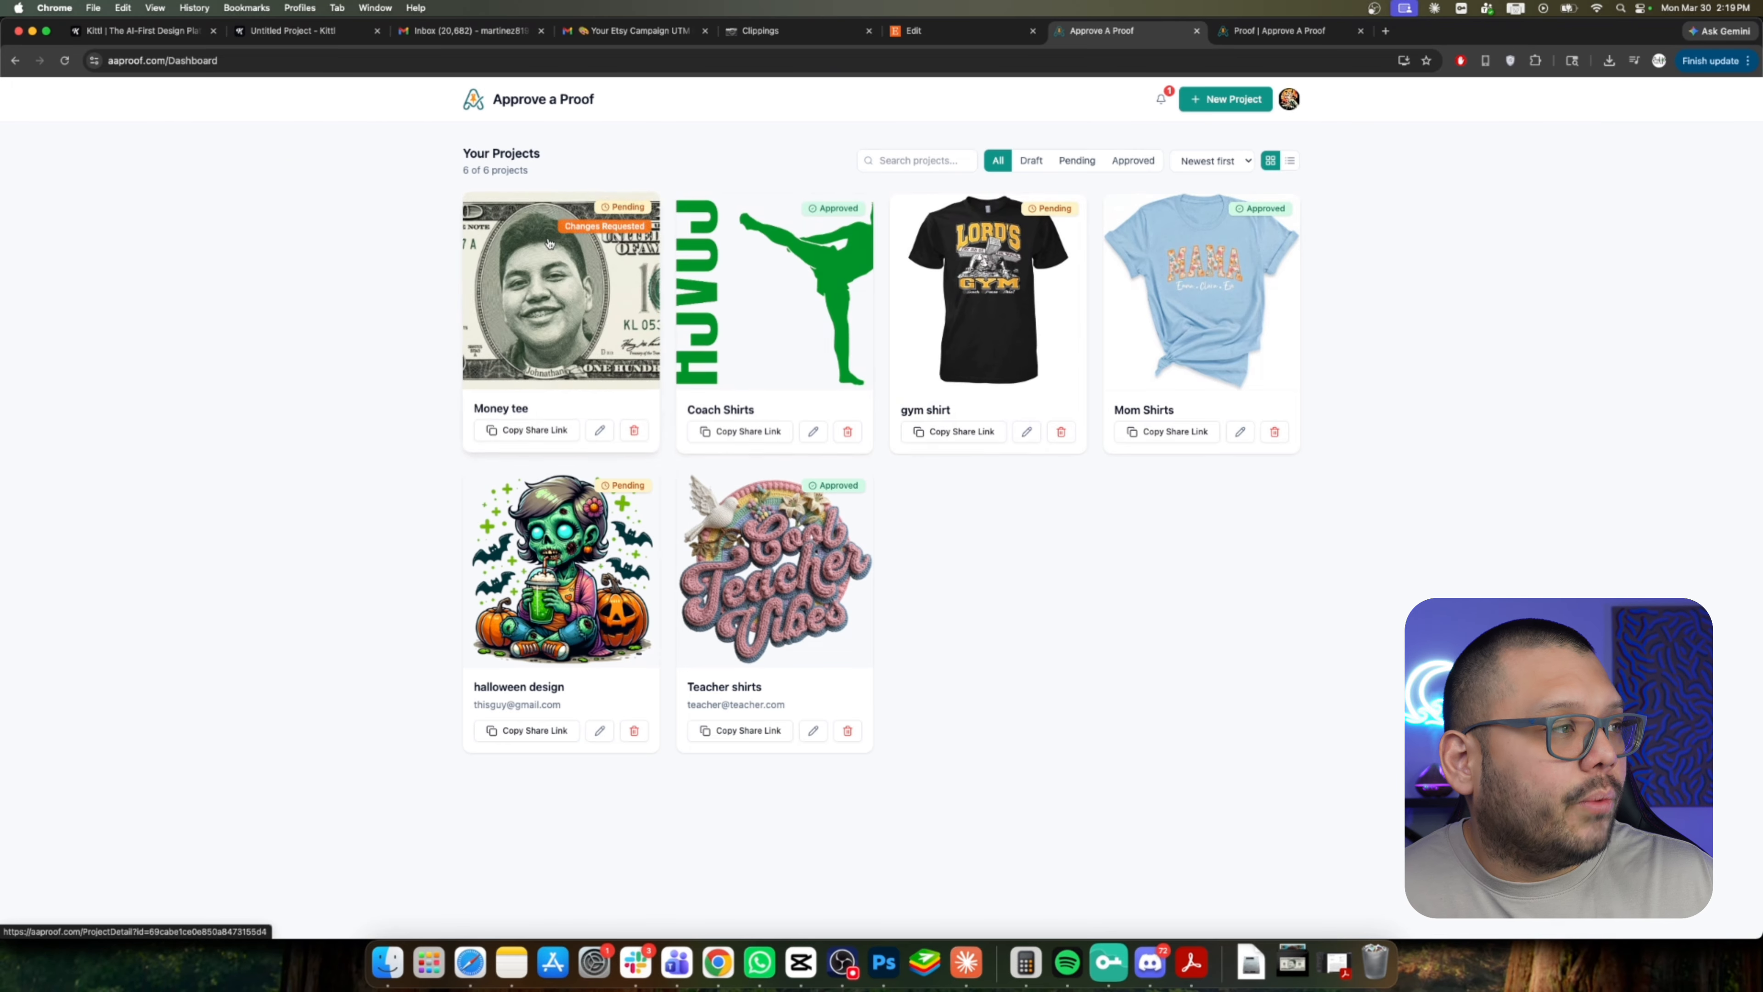
click(1160, 101)
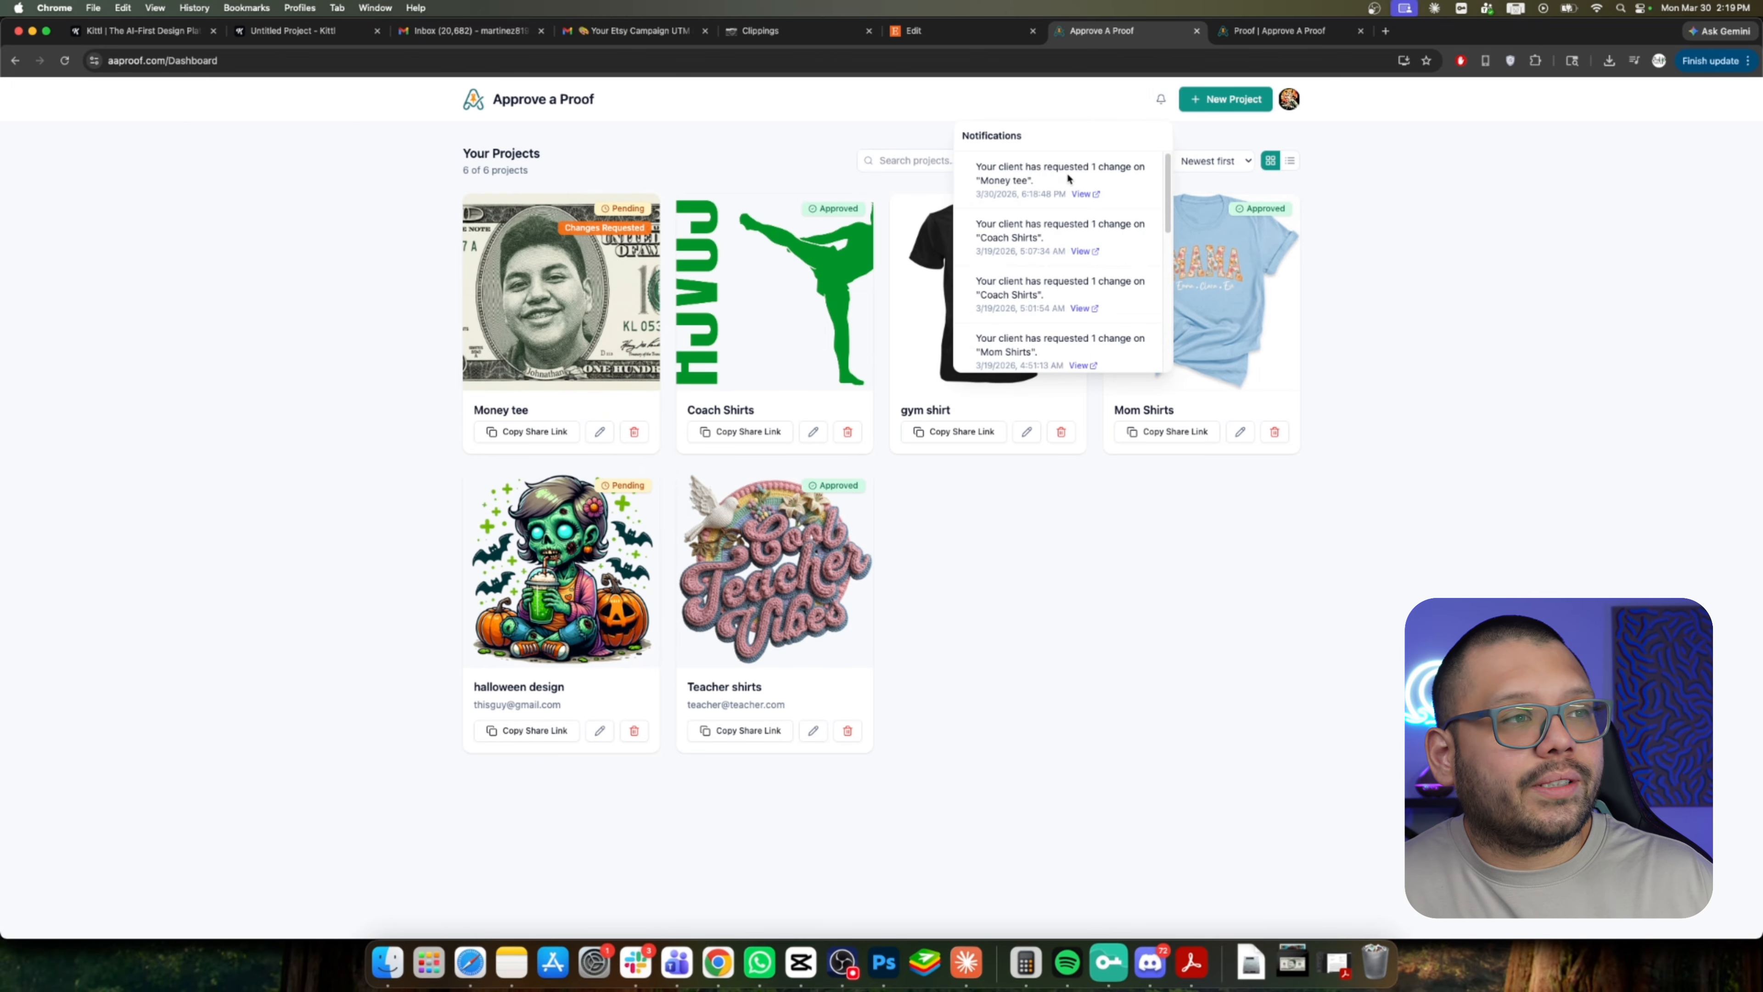
Open the Money tee project and reply ok to the client's change comment.
click(813, 102)
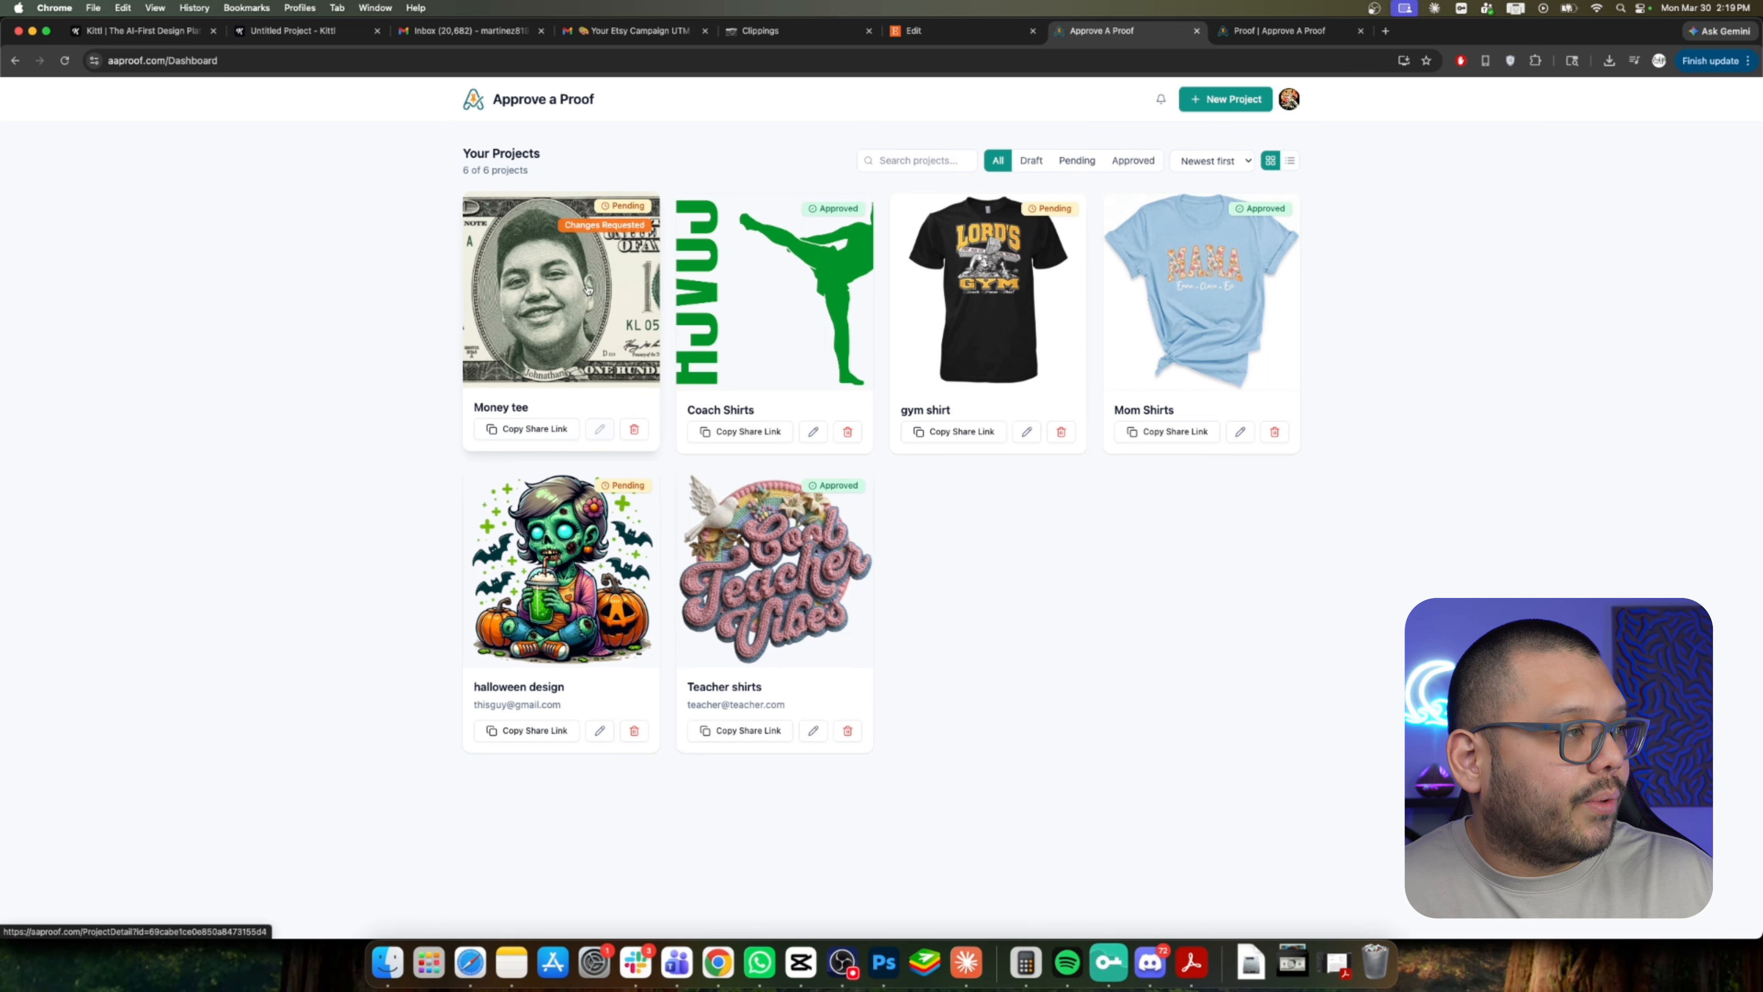
click(589, 434)
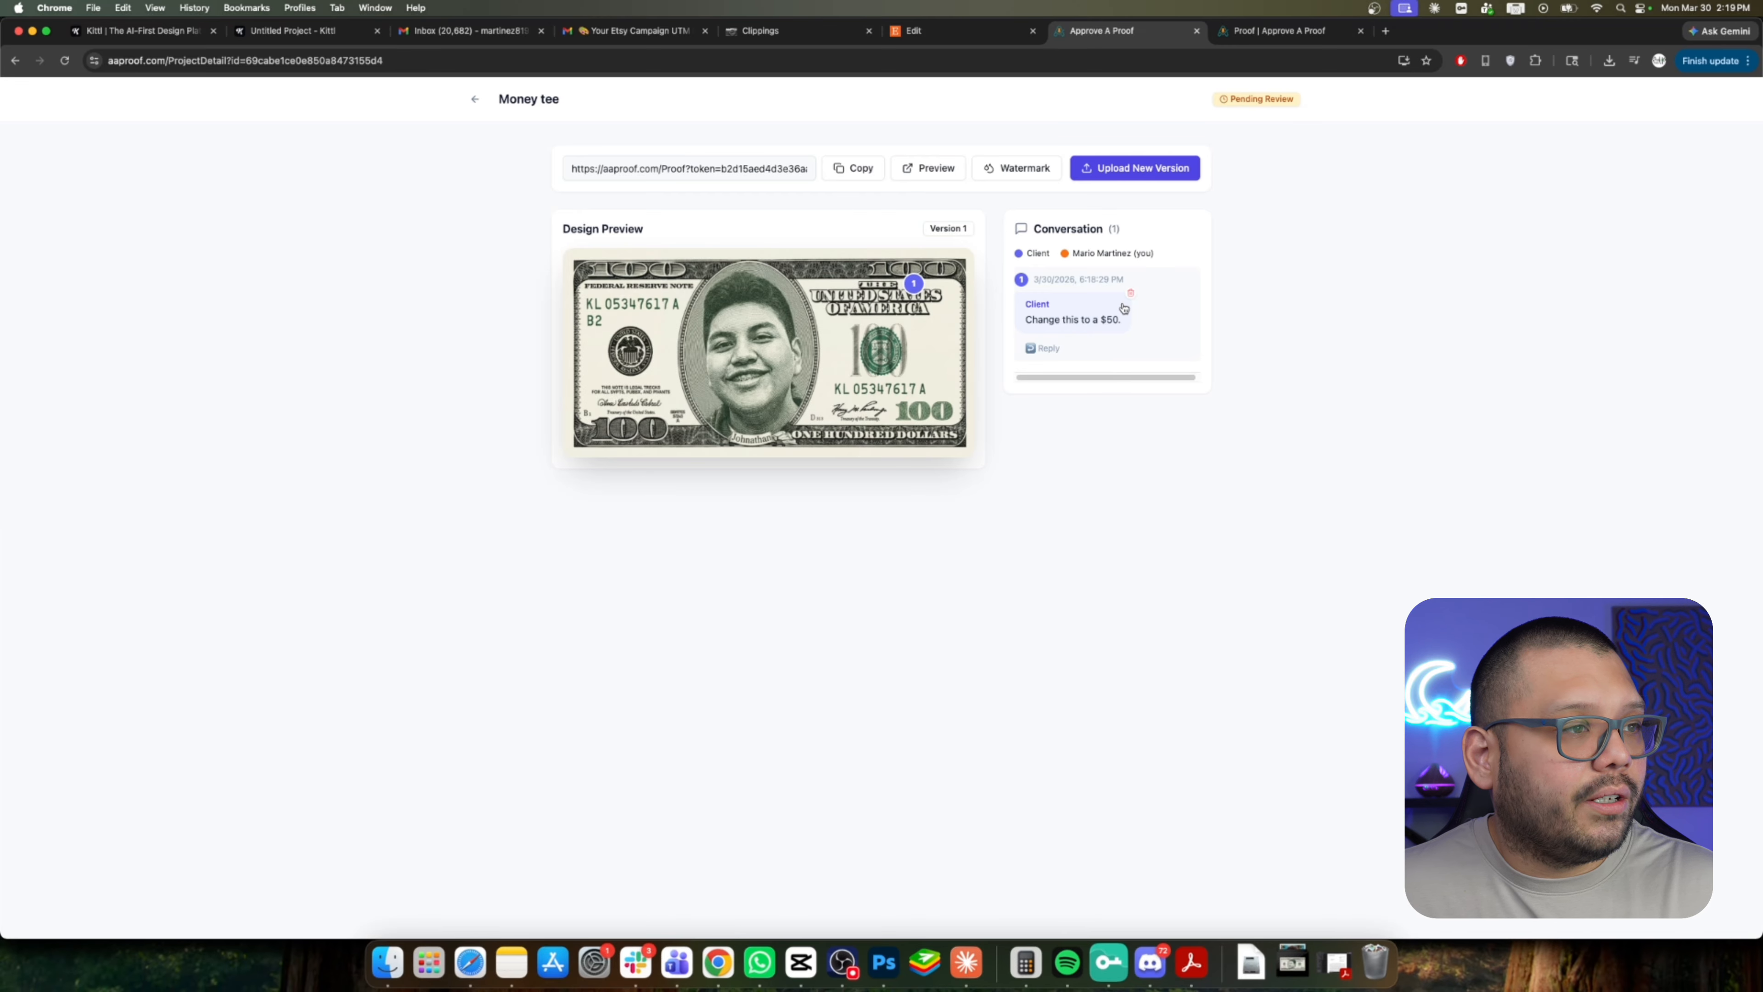
click(1045, 318)
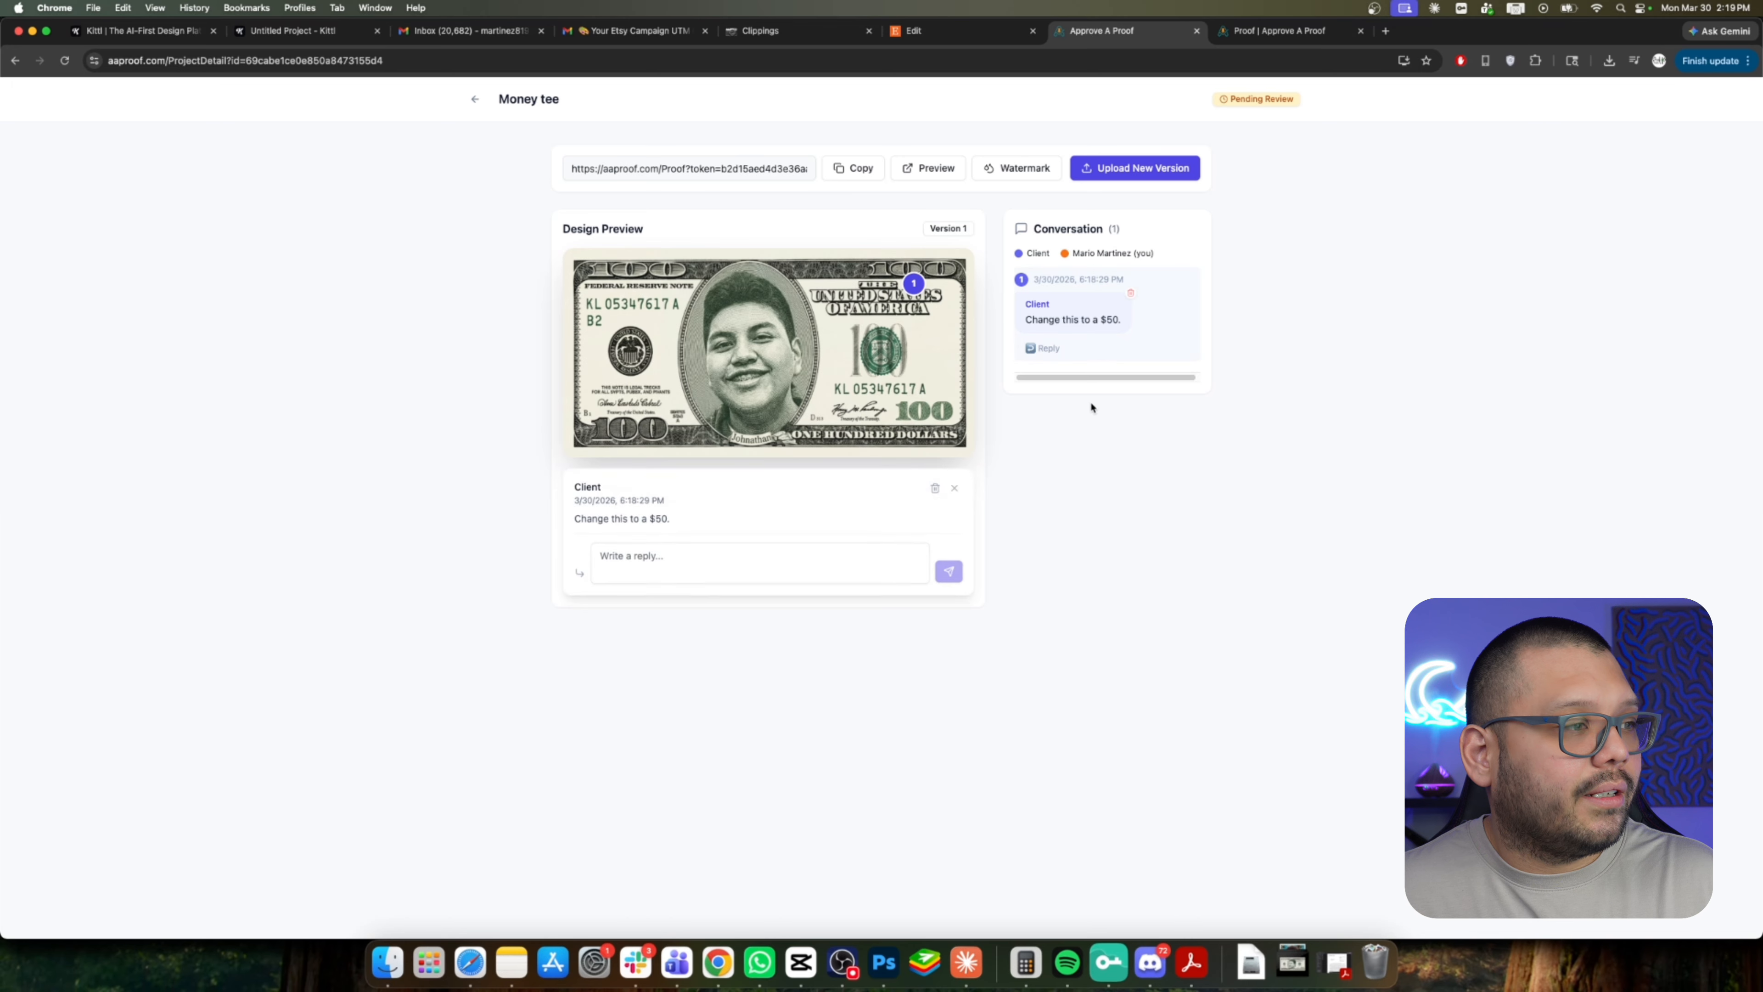
click(700, 559)
text(o)
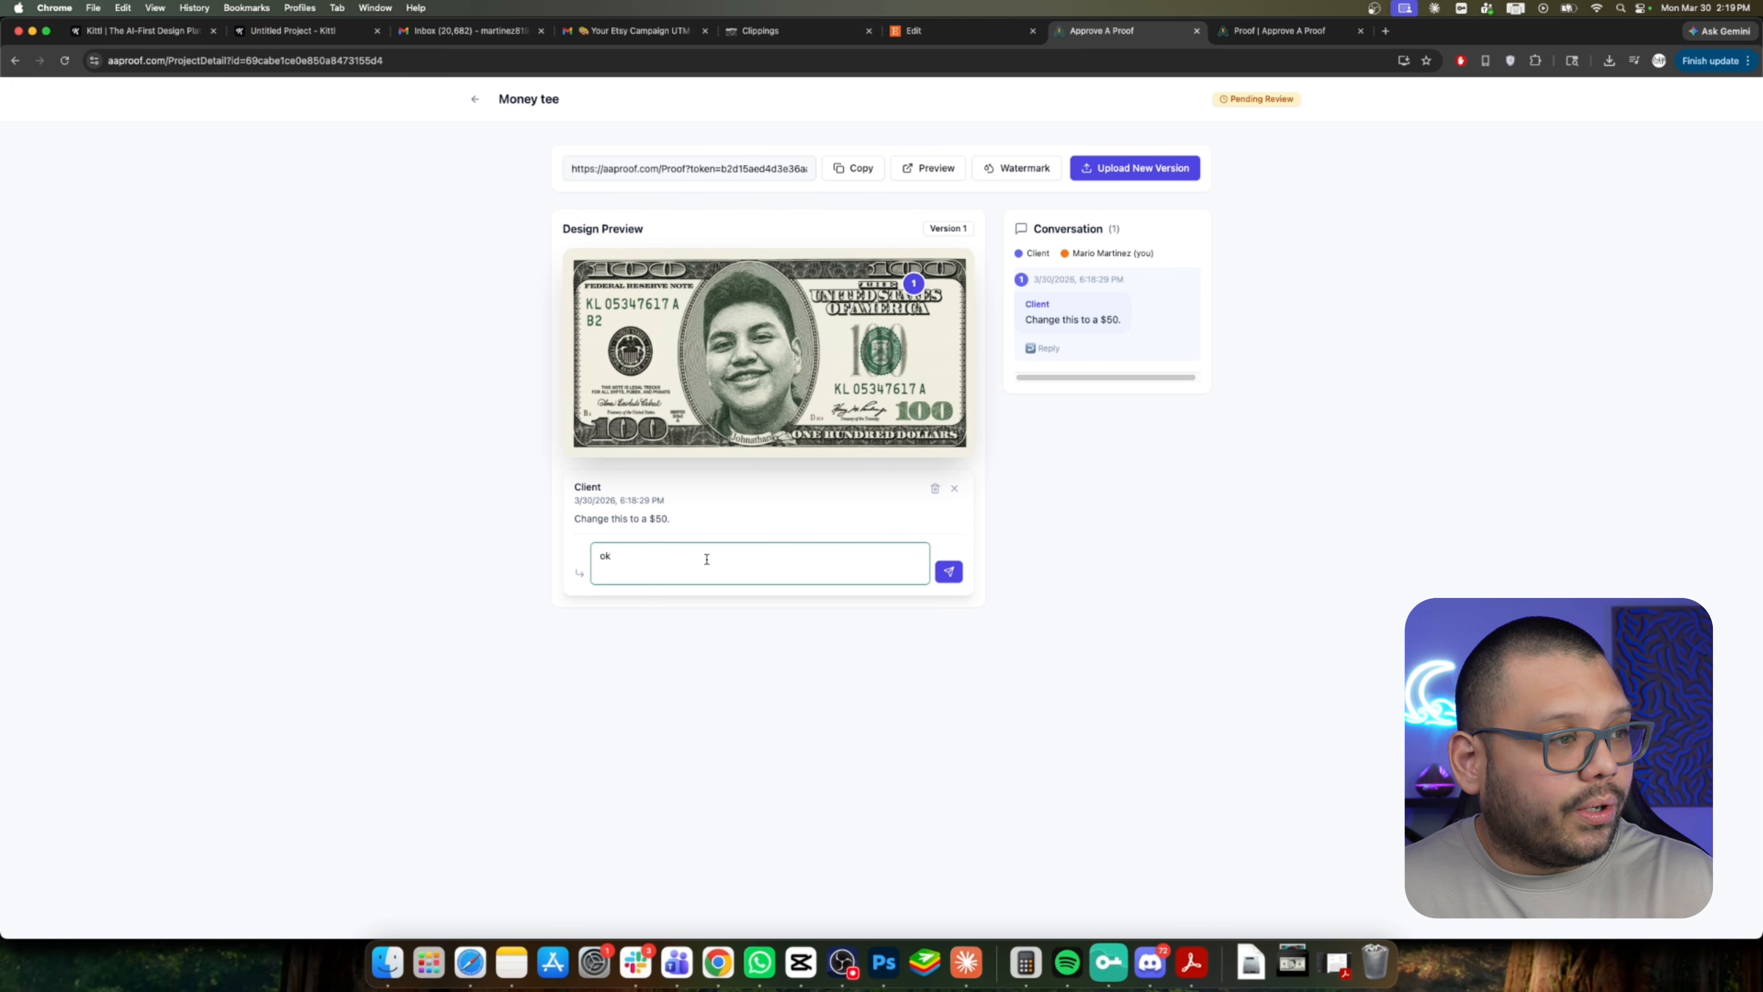
text(k)
click(951, 571)
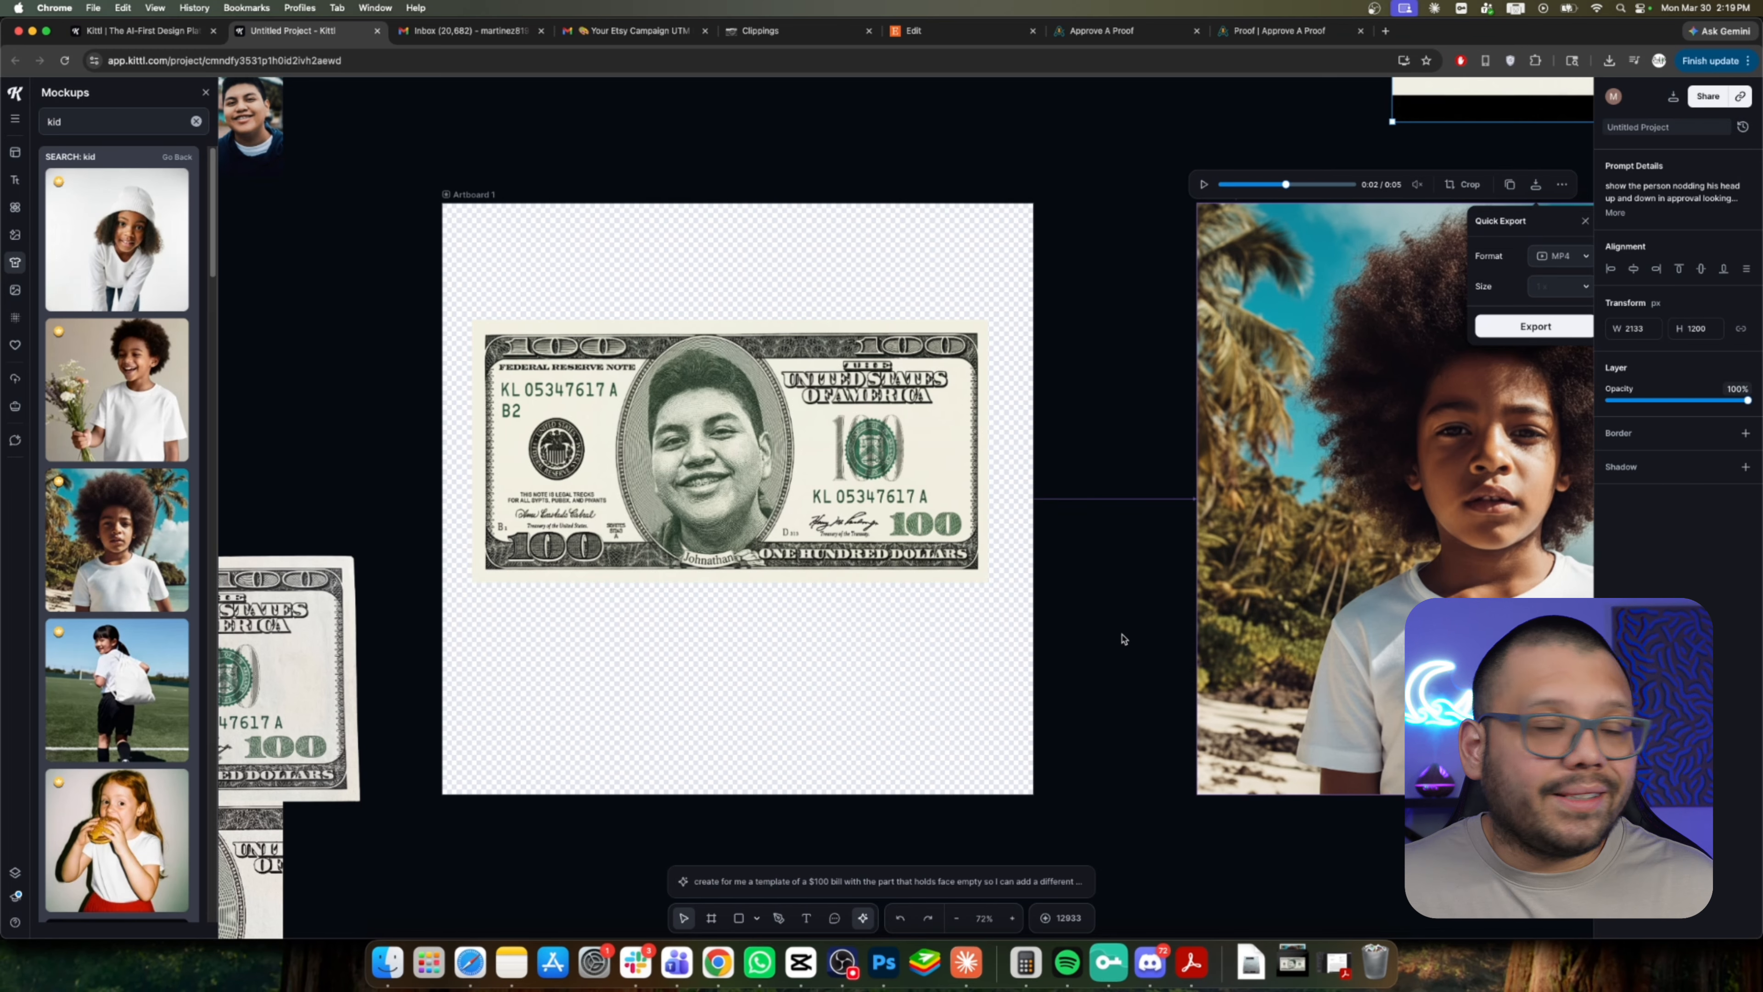
Switch to the Kittl design, open Remix on the $100 bill and replace the prompt with Change to a $.
click(758, 424)
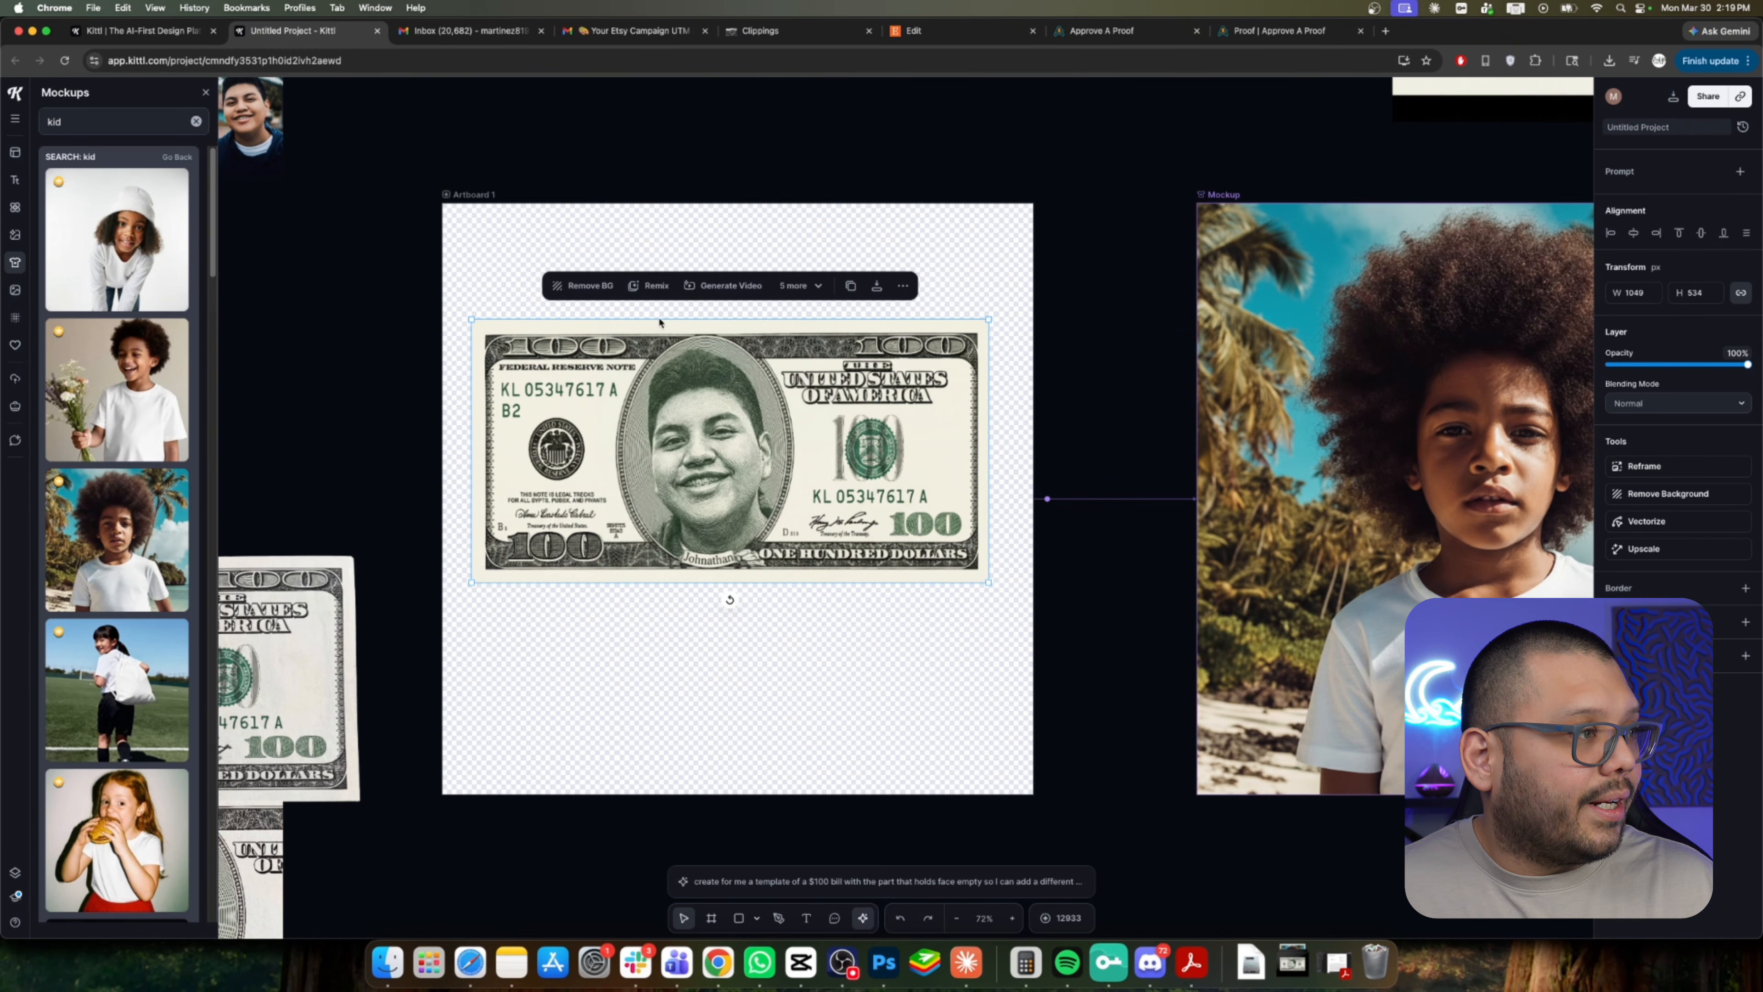
click(649, 285)
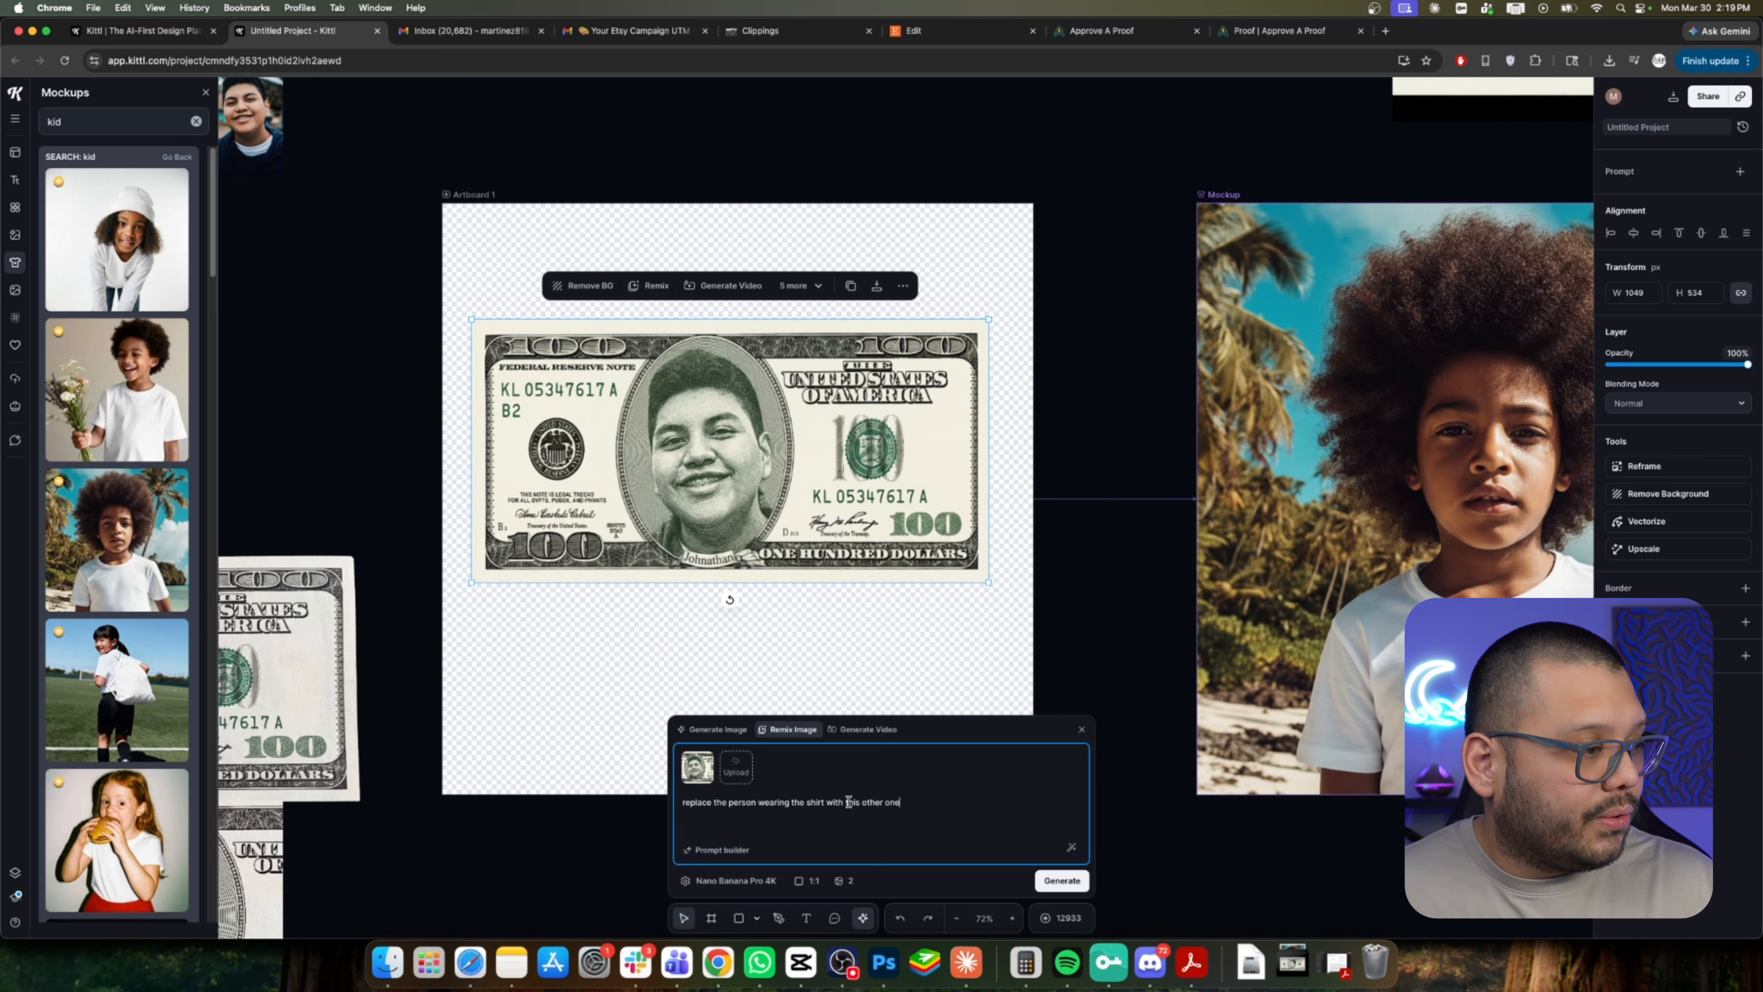
drag(900, 802, 625, 804)
text(Change to a)
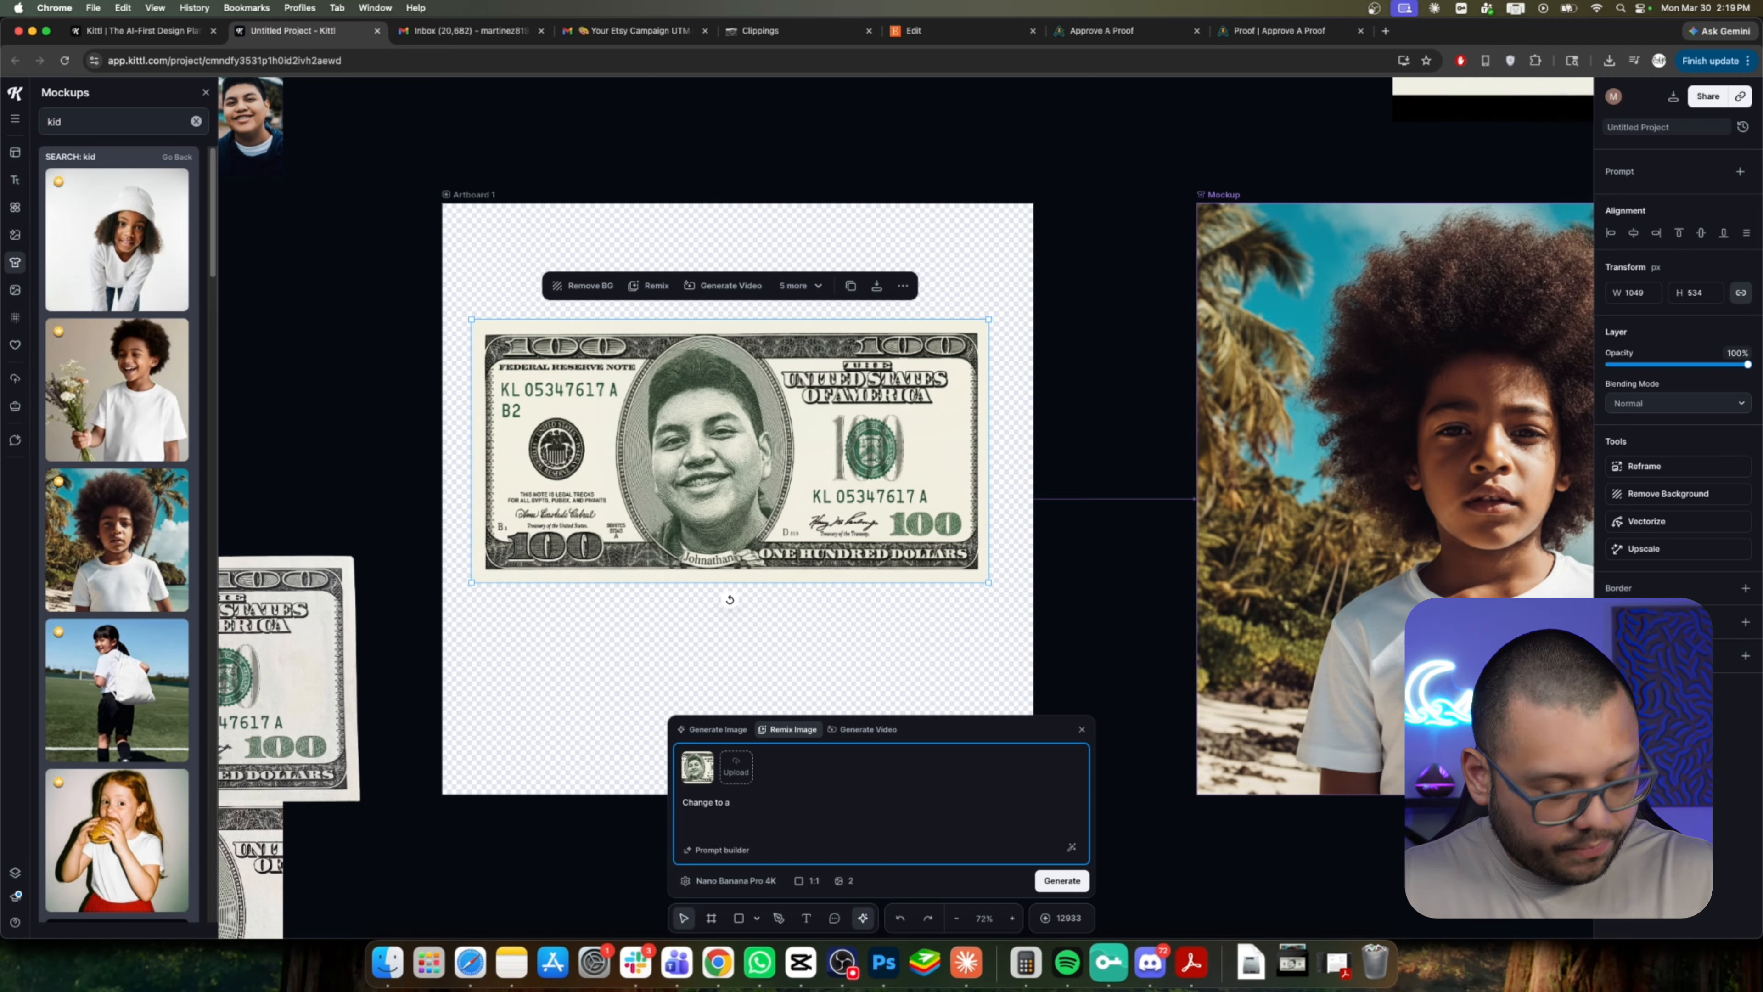
text($)
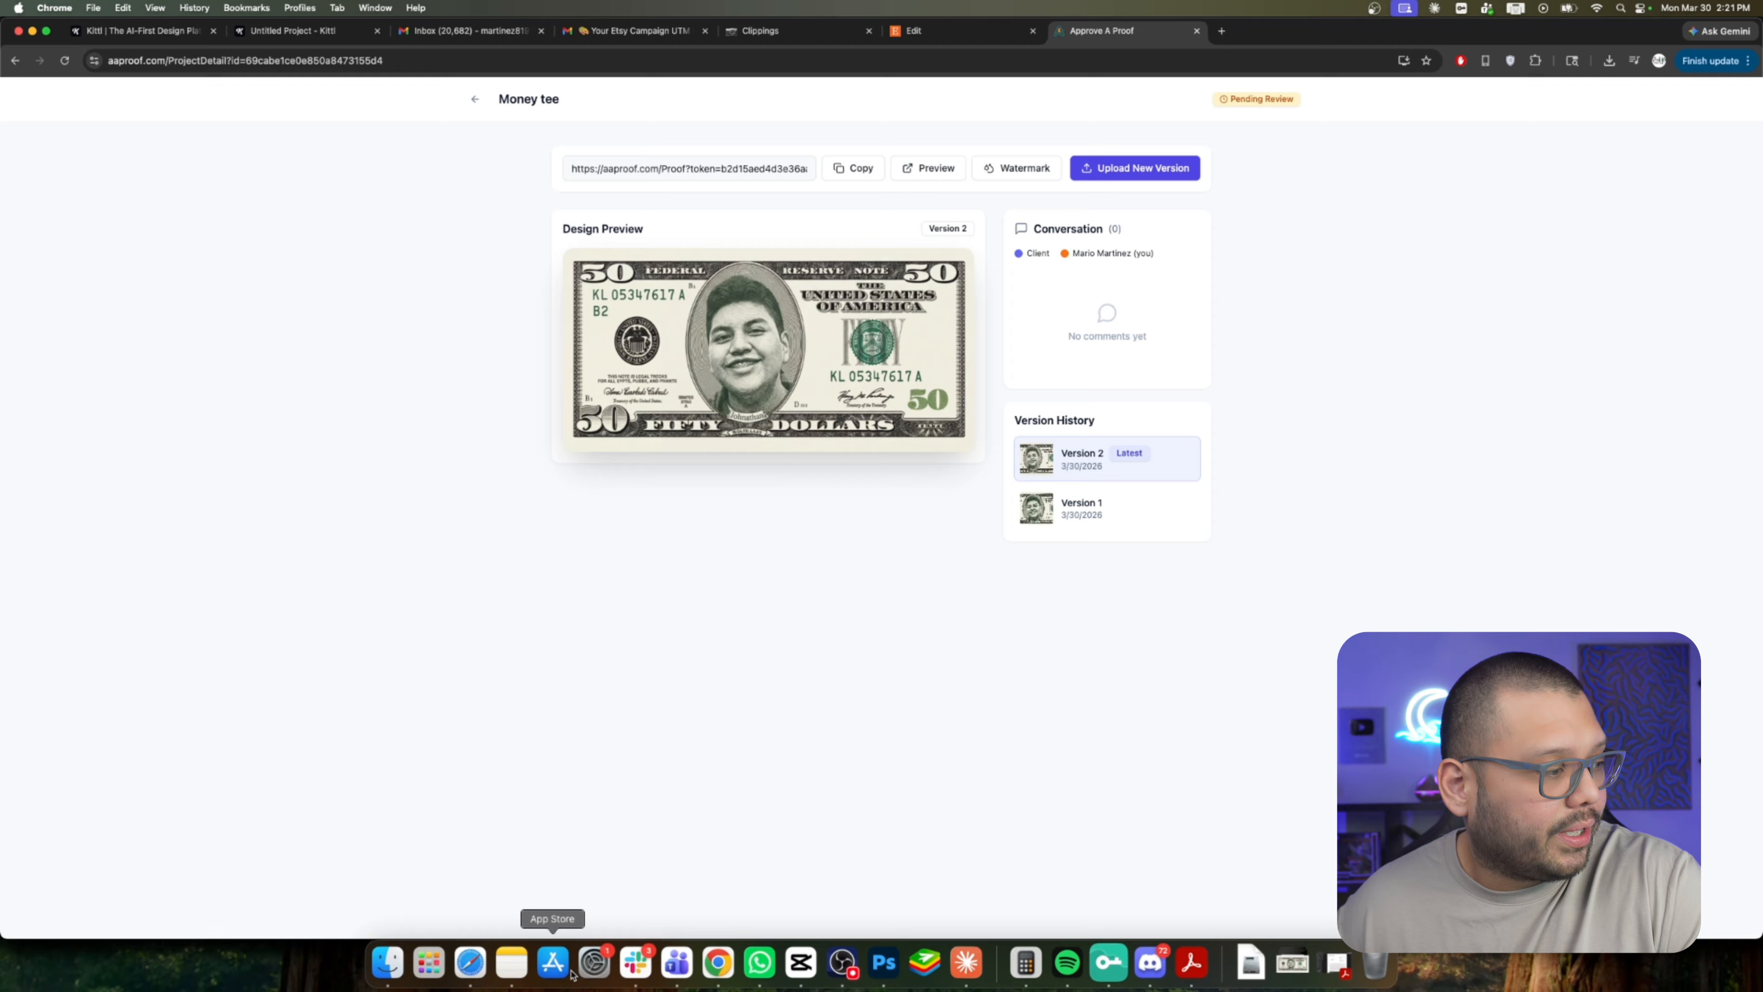
Reload the client proof page in Safari to review the updated version, then return to the project tab.
click(469, 962)
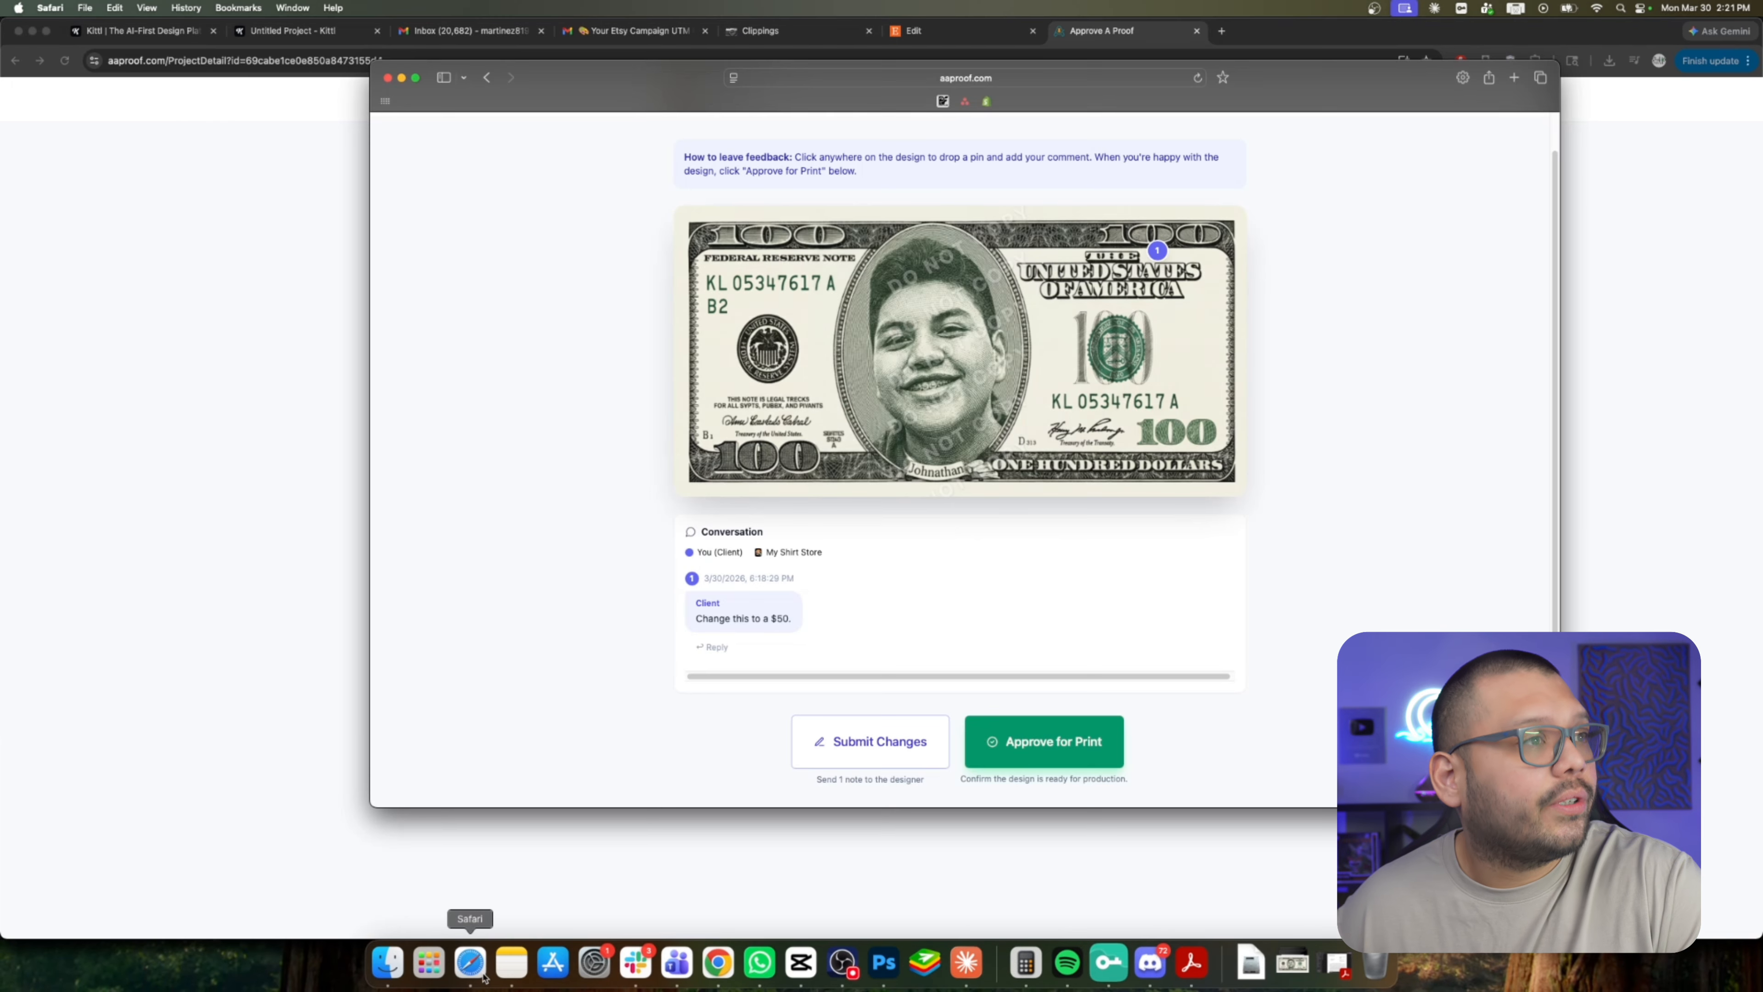
click(1199, 77)
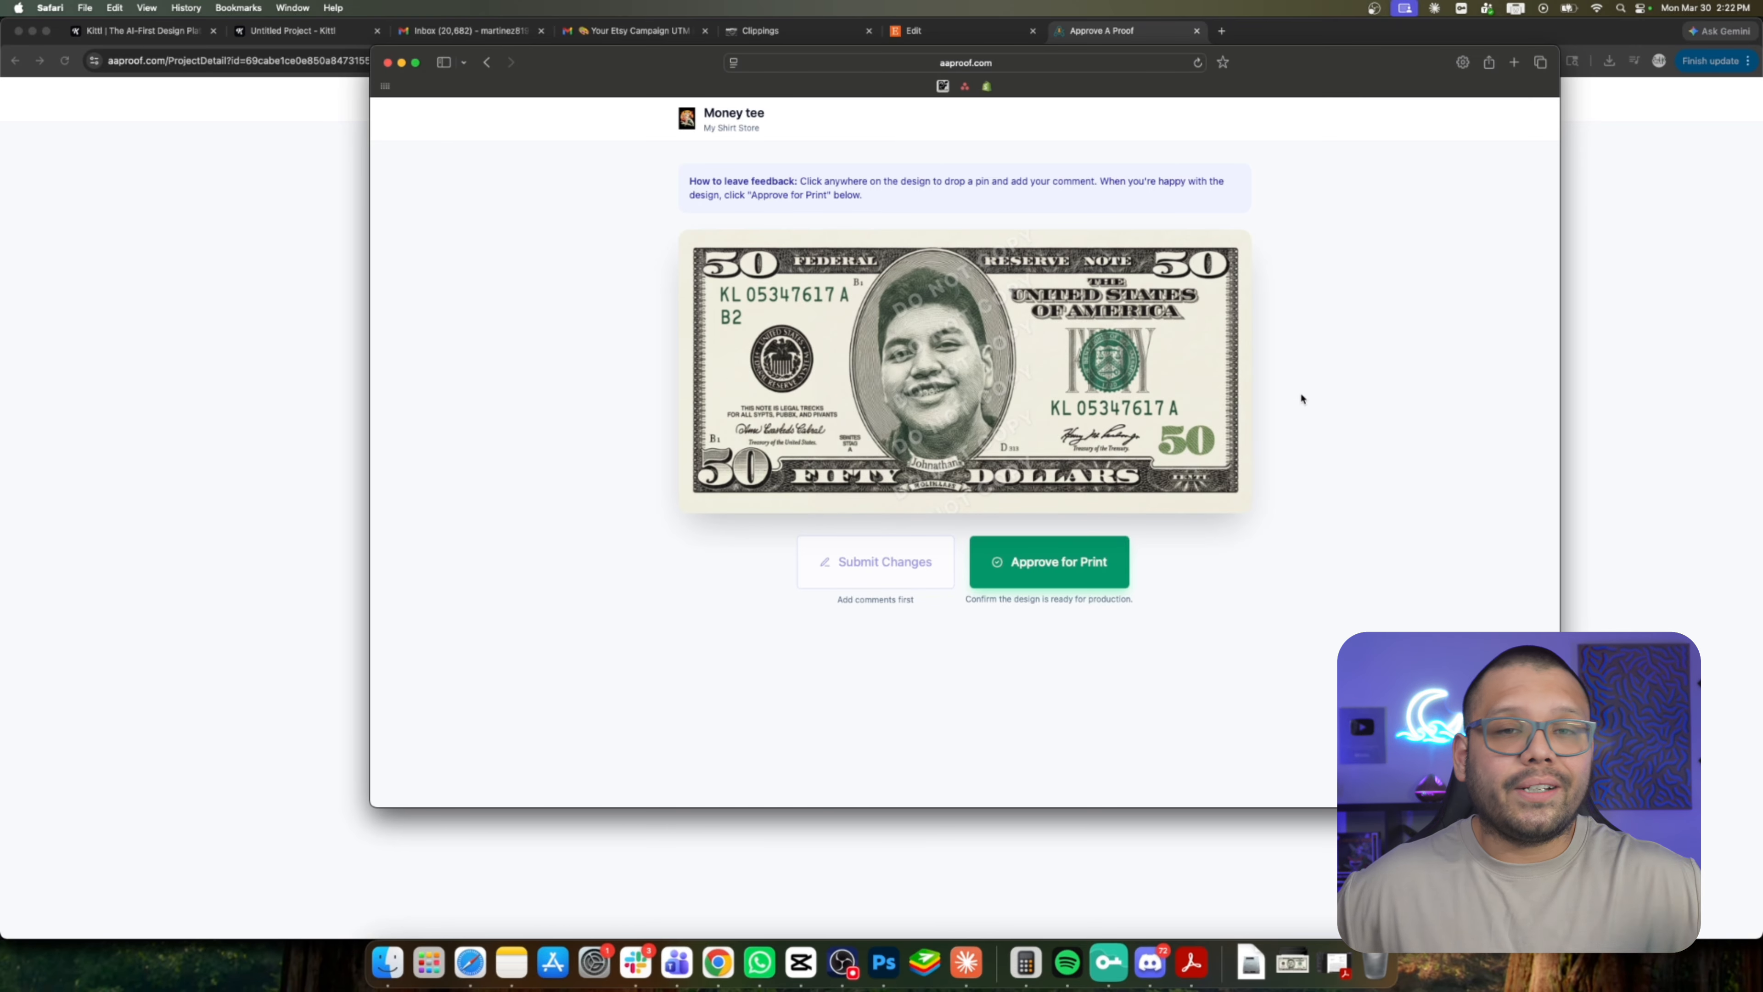
click(1090, 36)
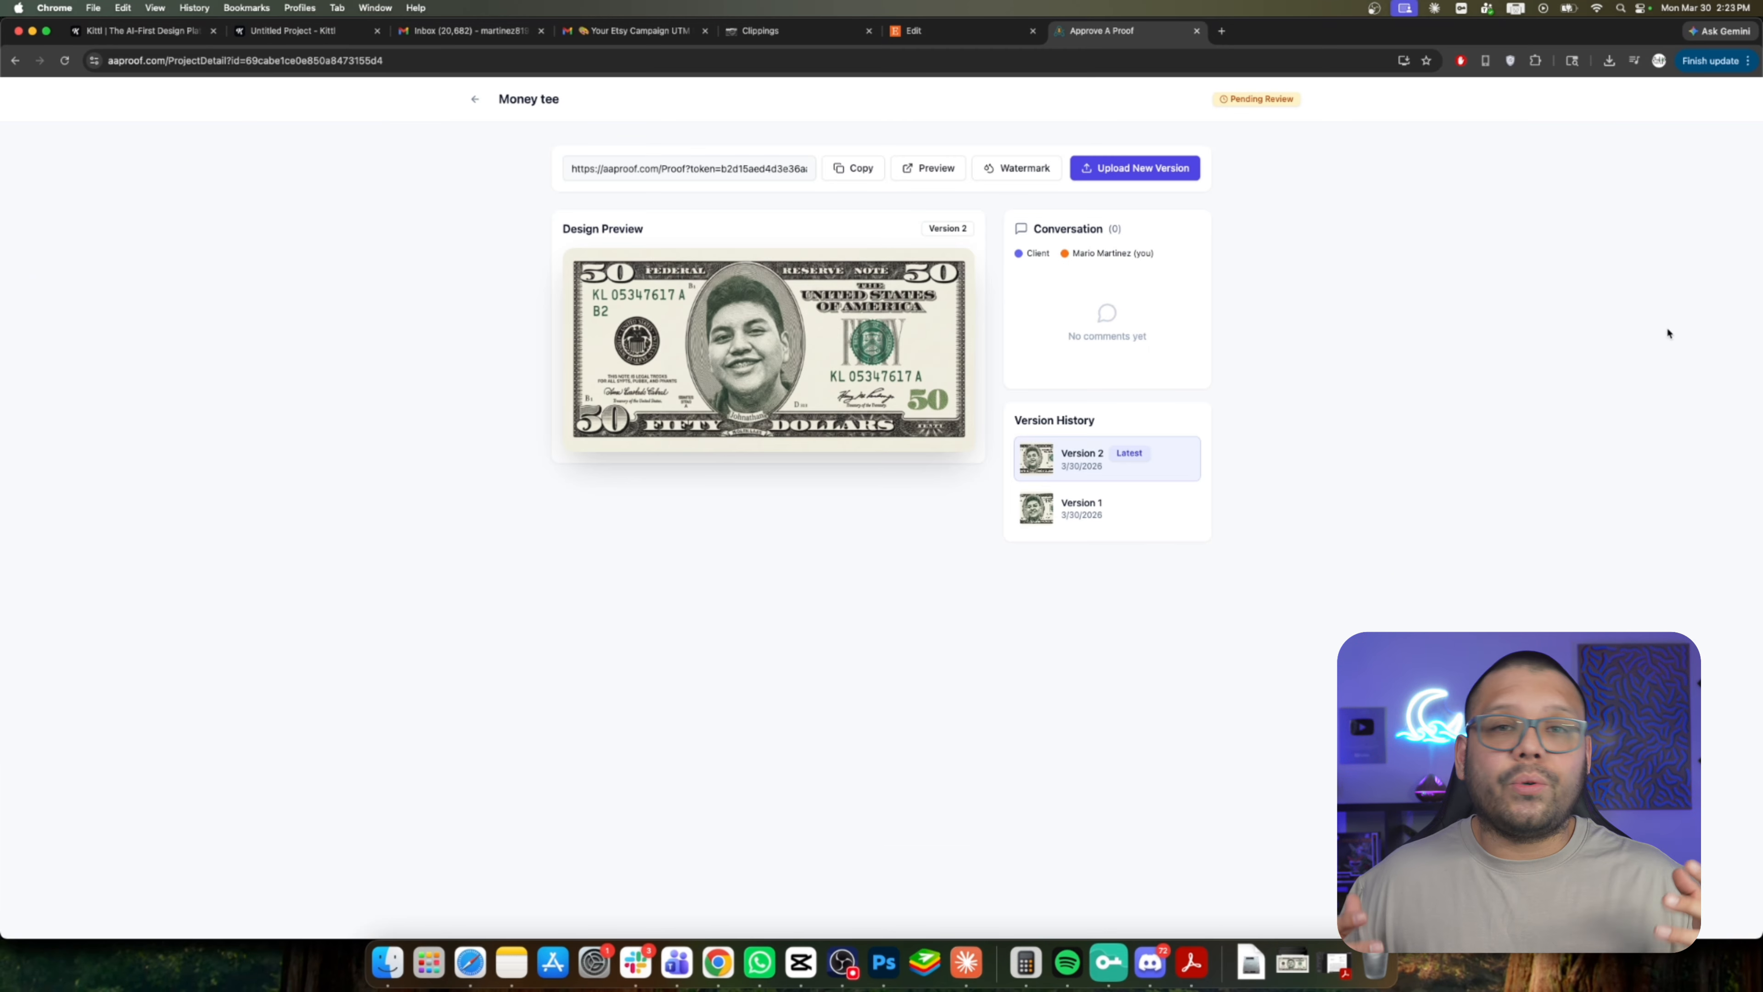